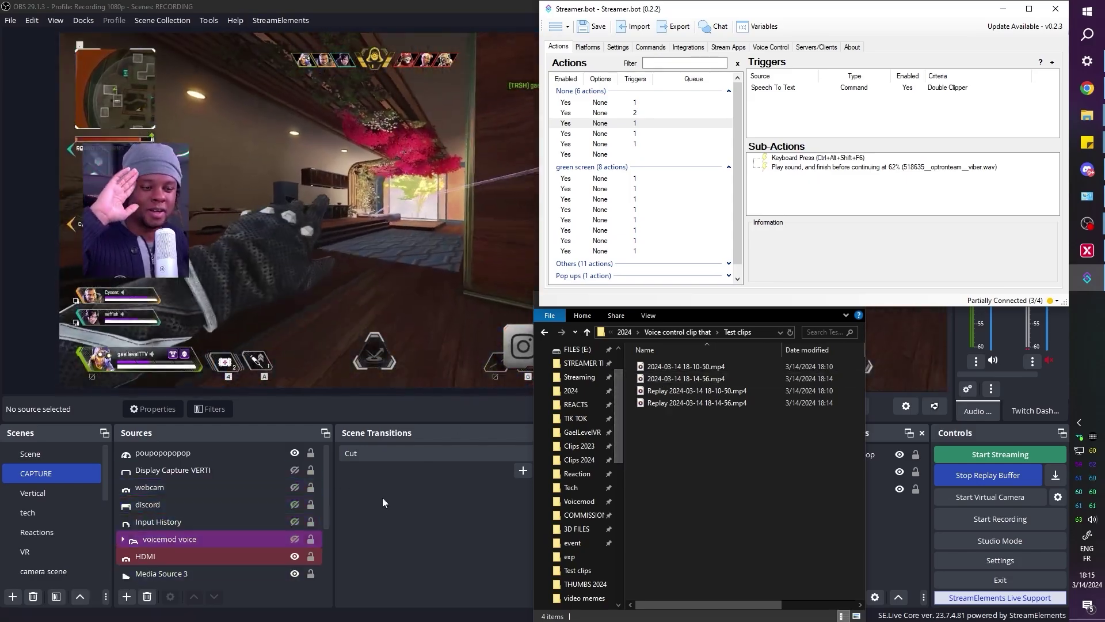
left_click(396, 500)
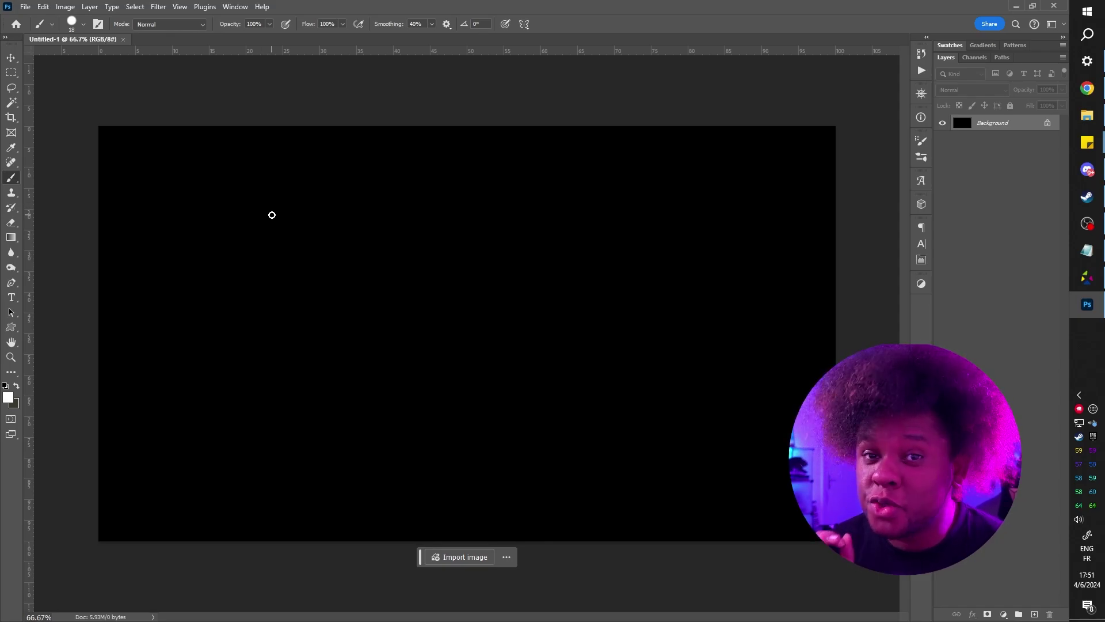
Handwrite the stream task lists on the black Photoshop canvas and underline the start and break items' dashes in yellow
left_click_drag(190, 176, 212, 175)
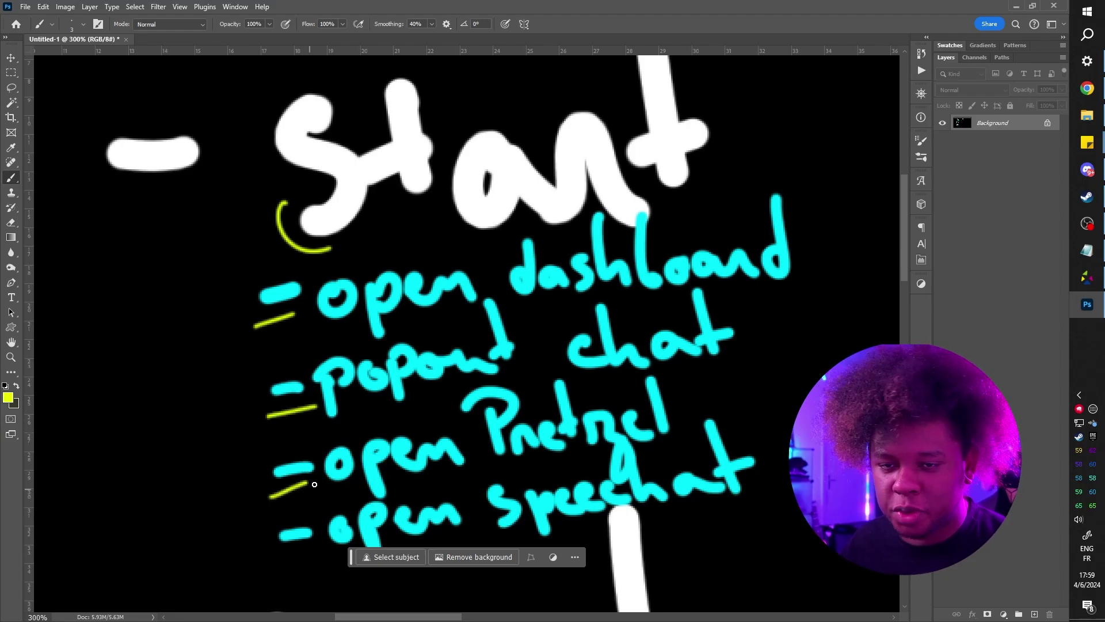
scroll(314, 484, "down", 3)
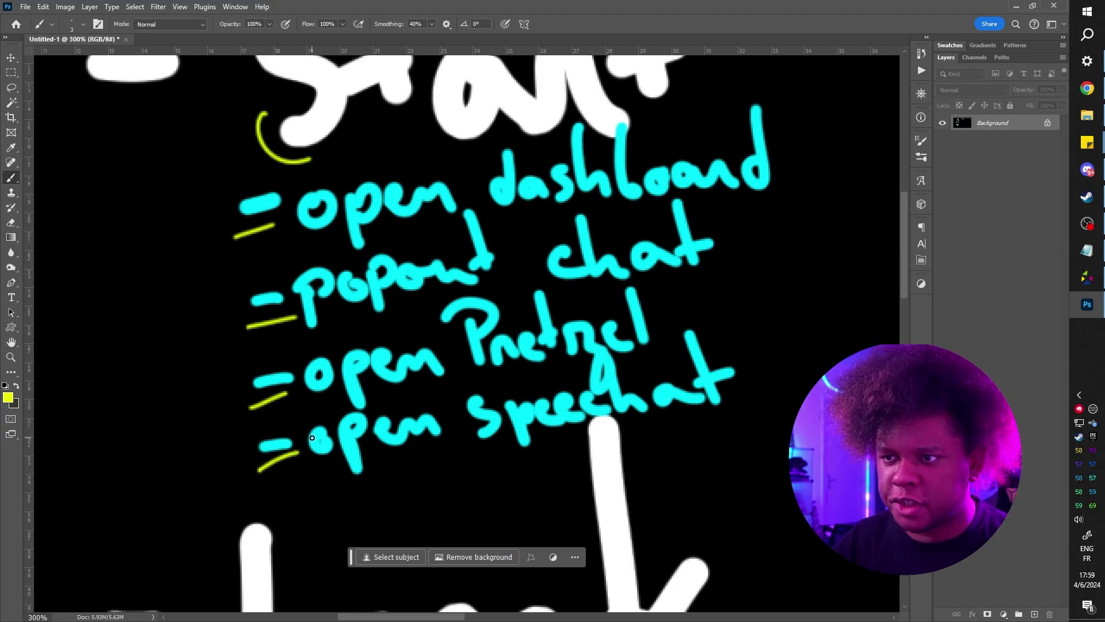
scroll(312, 438, "down", 15)
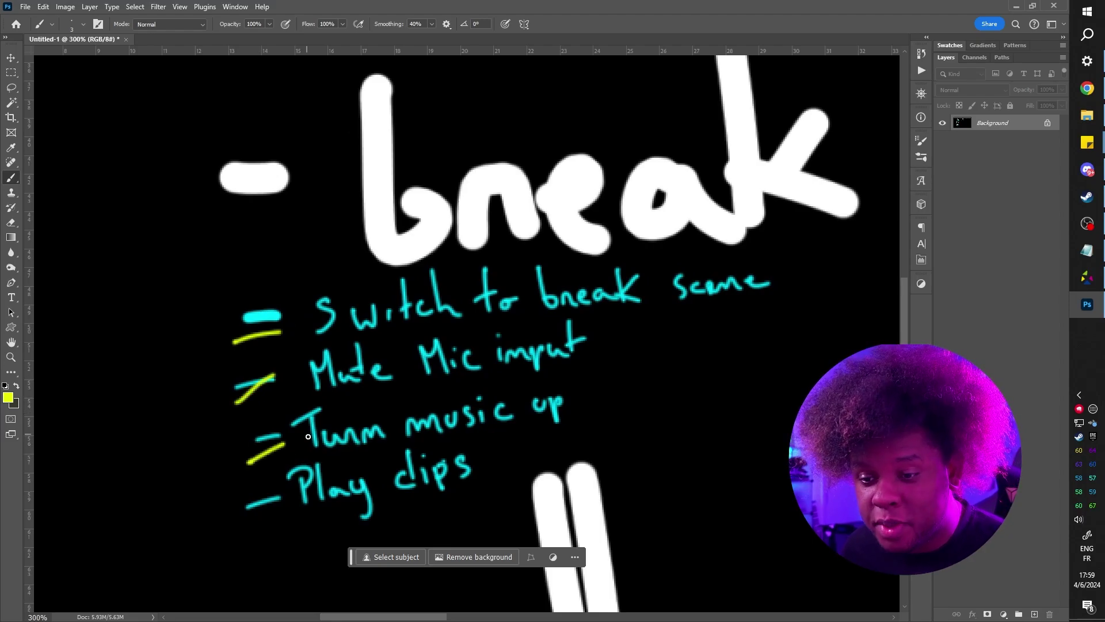
scroll(353, 396, "down", 10)
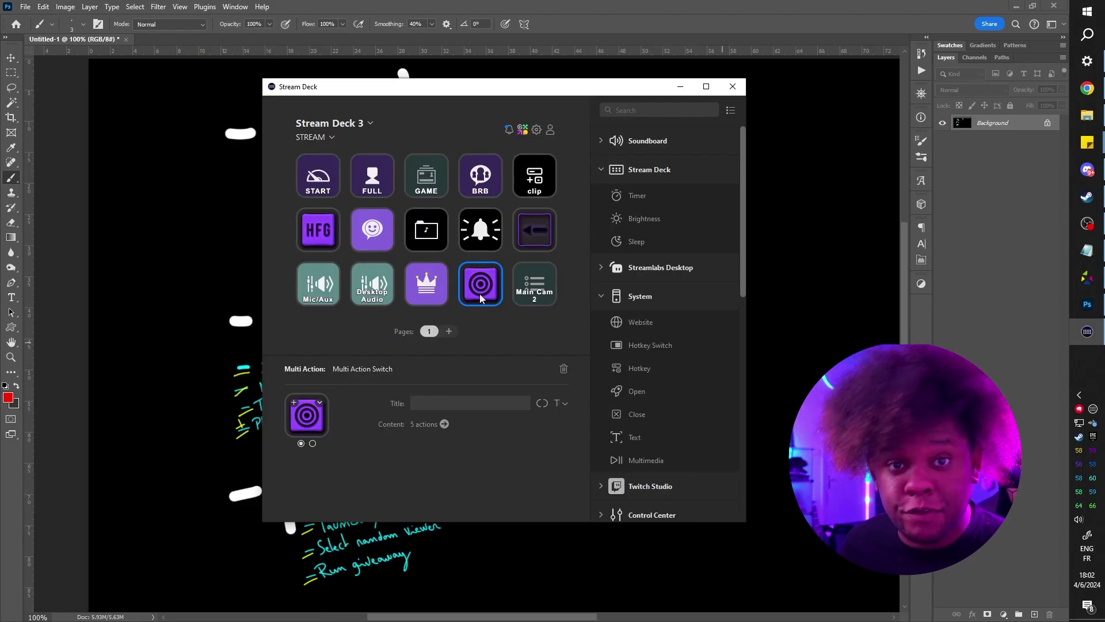
Open the multi-action switch's contents in Stream Deck and examine its stream, delay, chat website and Pretzel entries
left_click(444, 424)
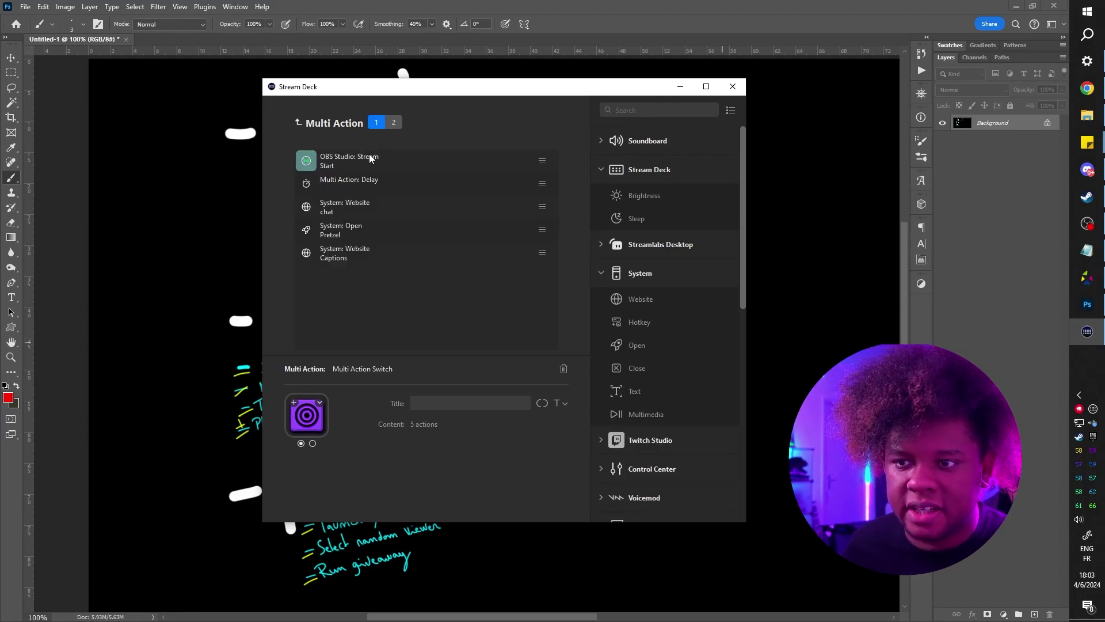
left_click(372, 159)
left_click(395, 188)
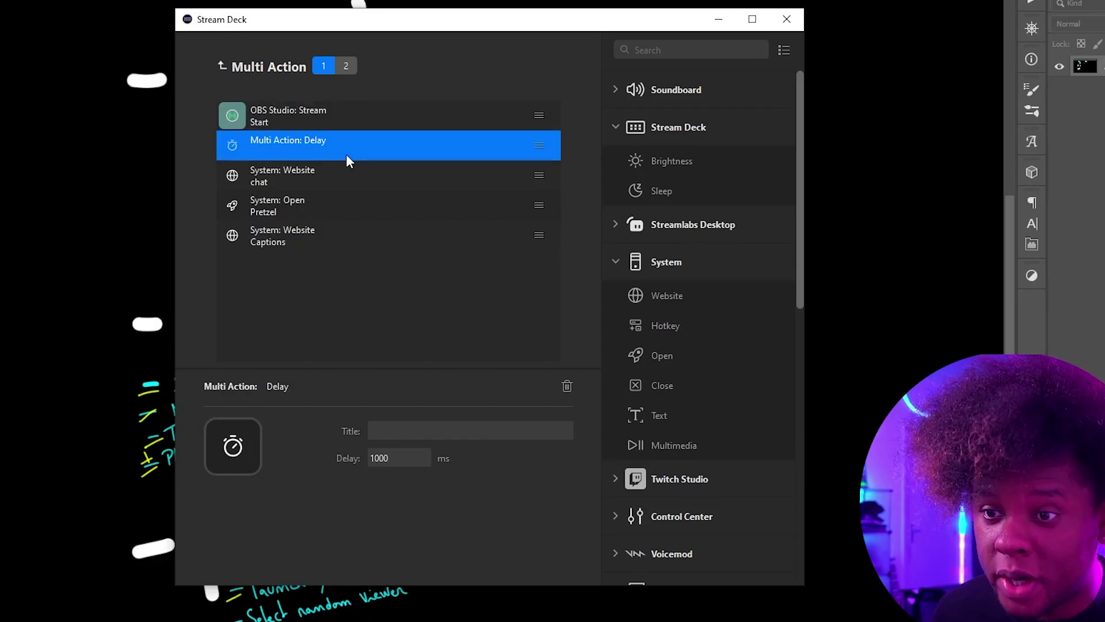
left_click(347, 180)
left_click(349, 208)
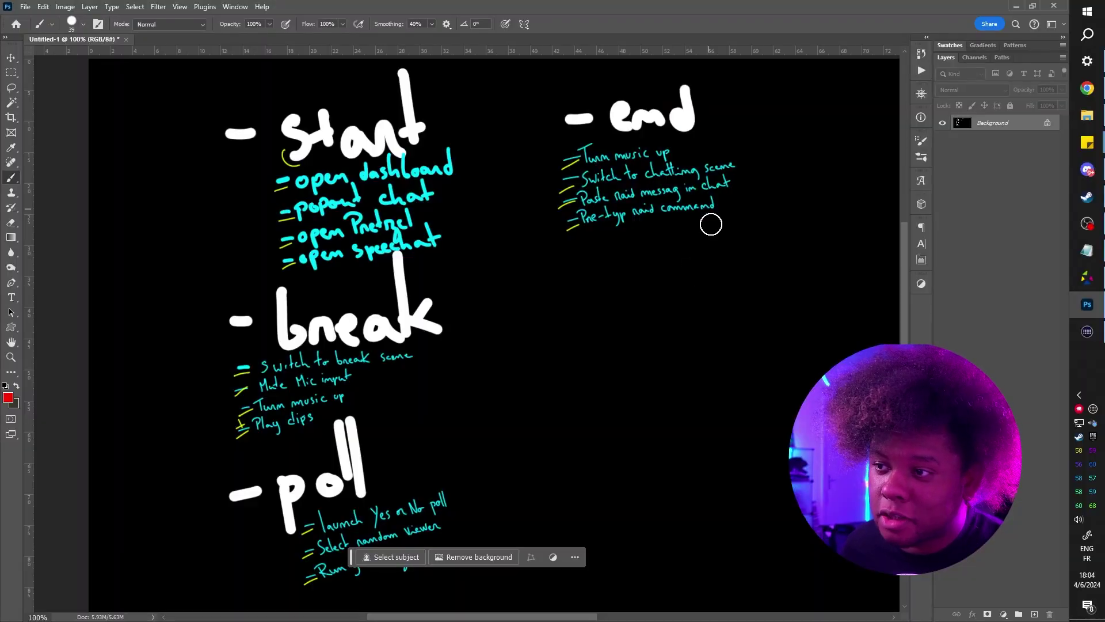
Cross out the end, break and poll sections of the Photoshop task list with thick red brush strokes
mouse_move(712, 207)
left_mouse_down()
mouse_move(602, 135)
mouse_move(561, 210)
left_mouse_up()
left_click_drag(273, 418, 410, 337)
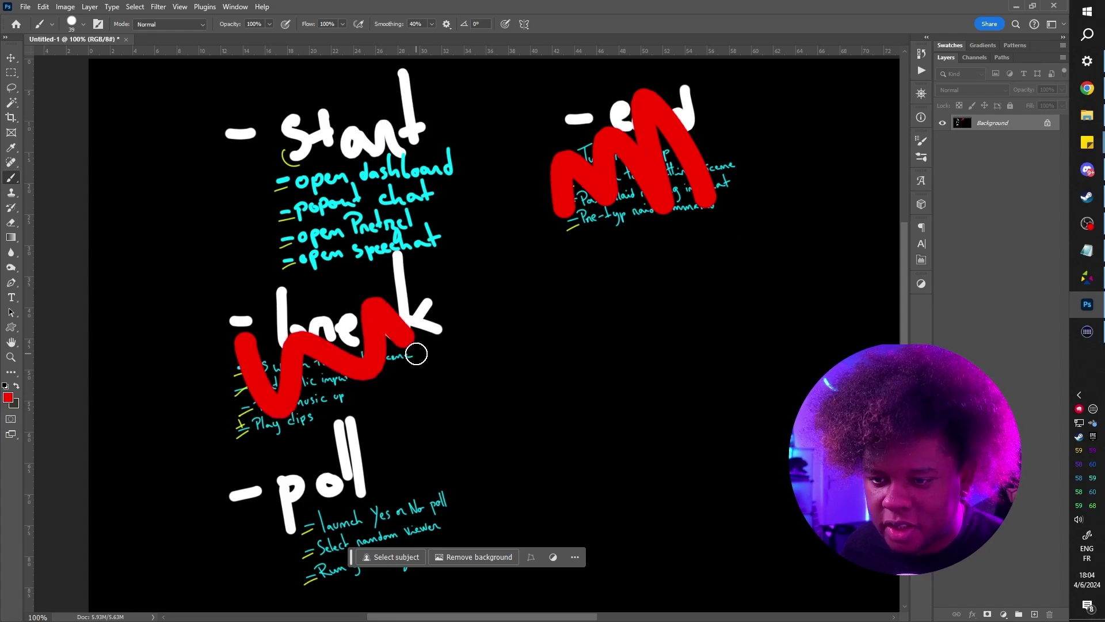
mouse_move(249, 486)
left_mouse_down()
mouse_move(368, 506)
mouse_move(458, 455)
left_mouse_up()
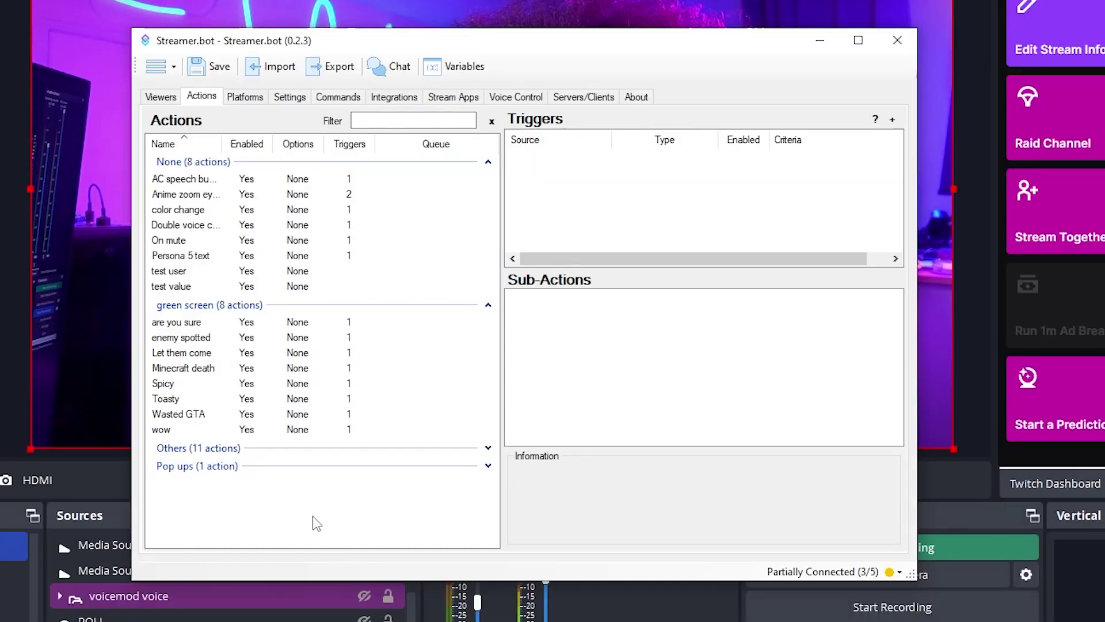
Add a new action named "Starting task" in Streamer.bot
right_click(316, 523)
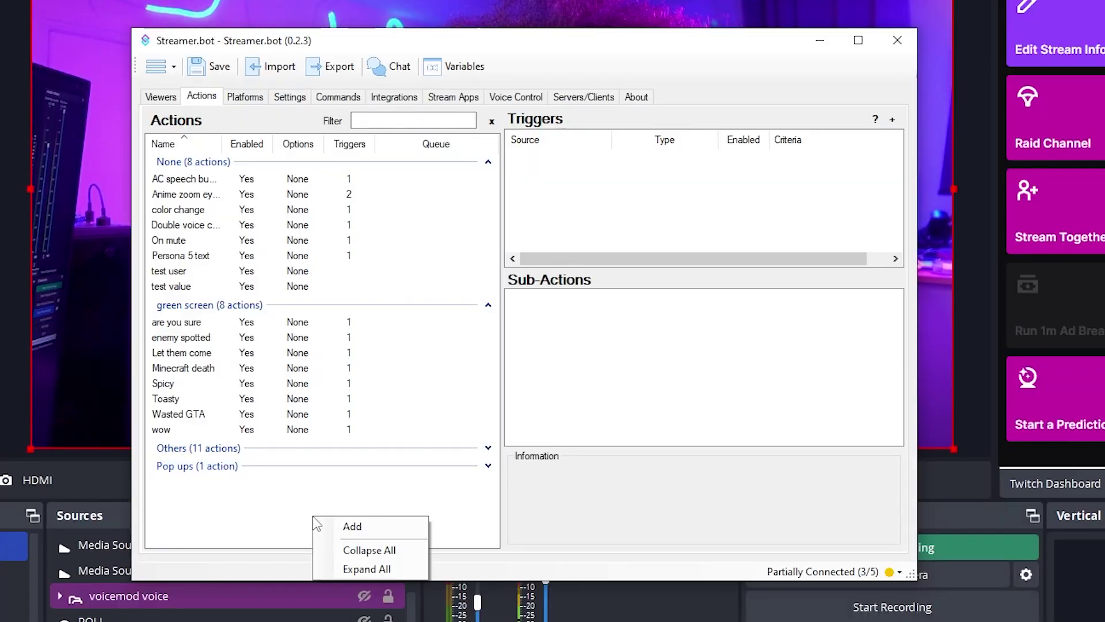
left_click(341, 525)
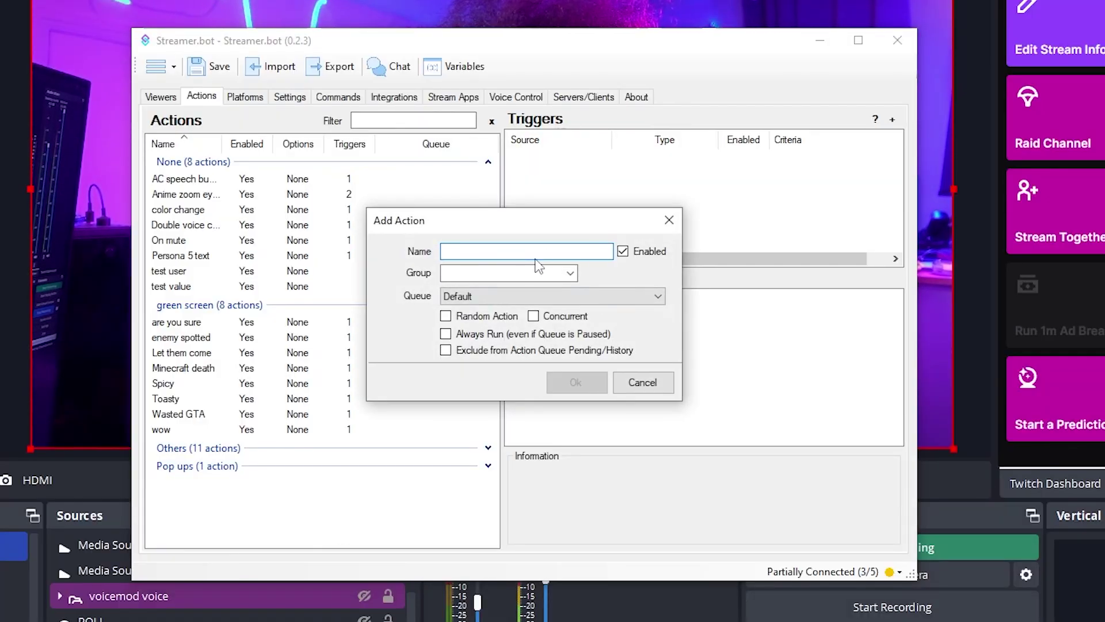
type("Starting task")
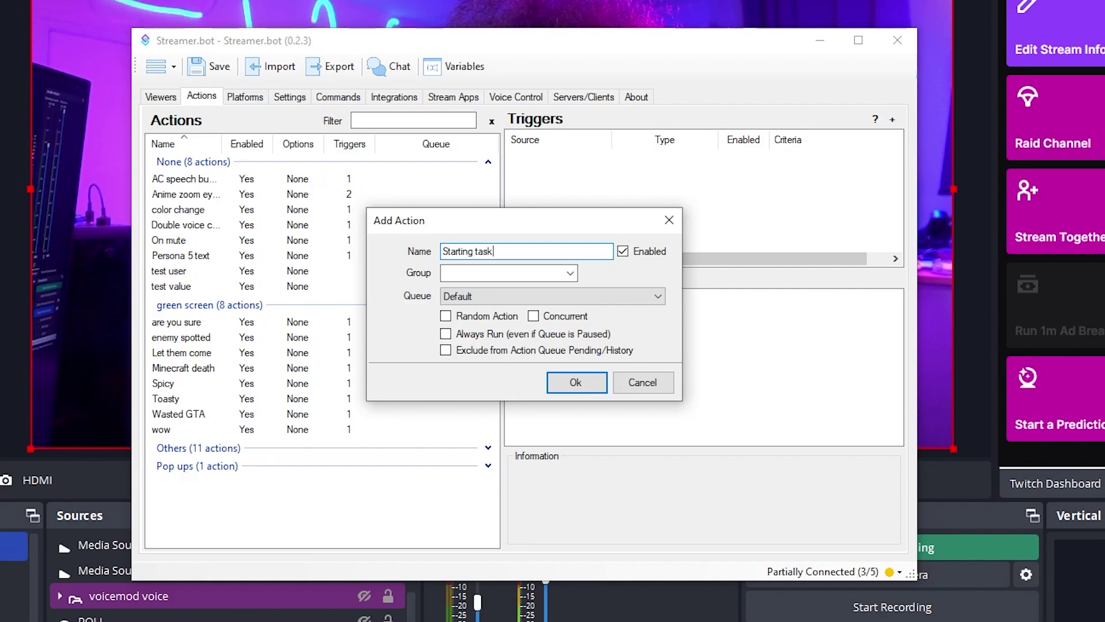
left_click(576, 382)
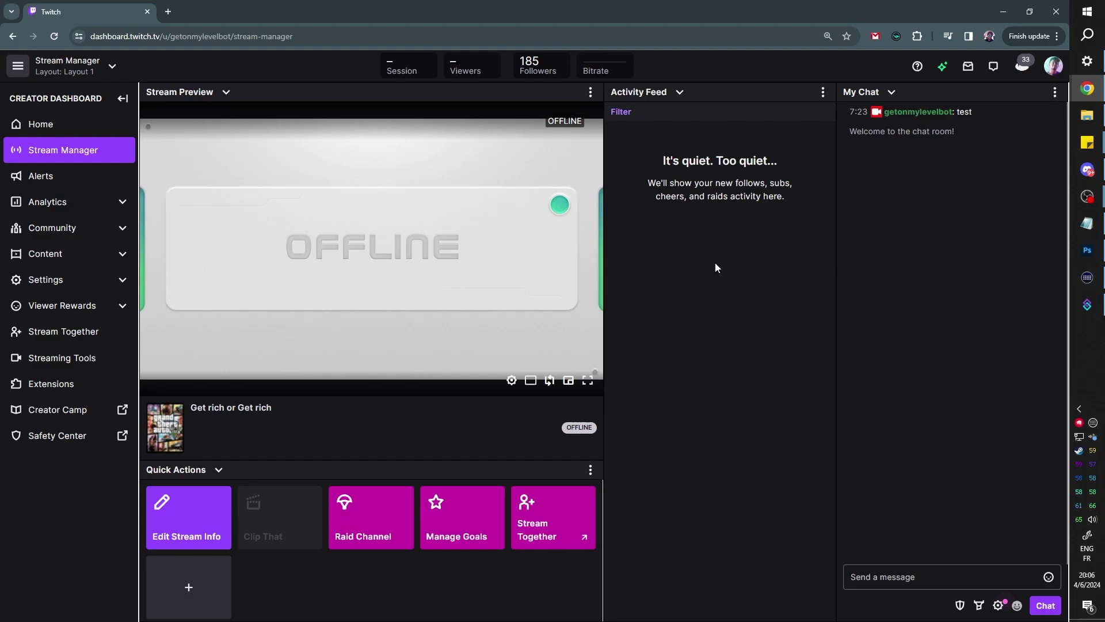
Copy the Twitch Stream Manager address from Chrome and add it to Starting task as a Run a Program sub-action in Streamer.bot
right_click(292, 38)
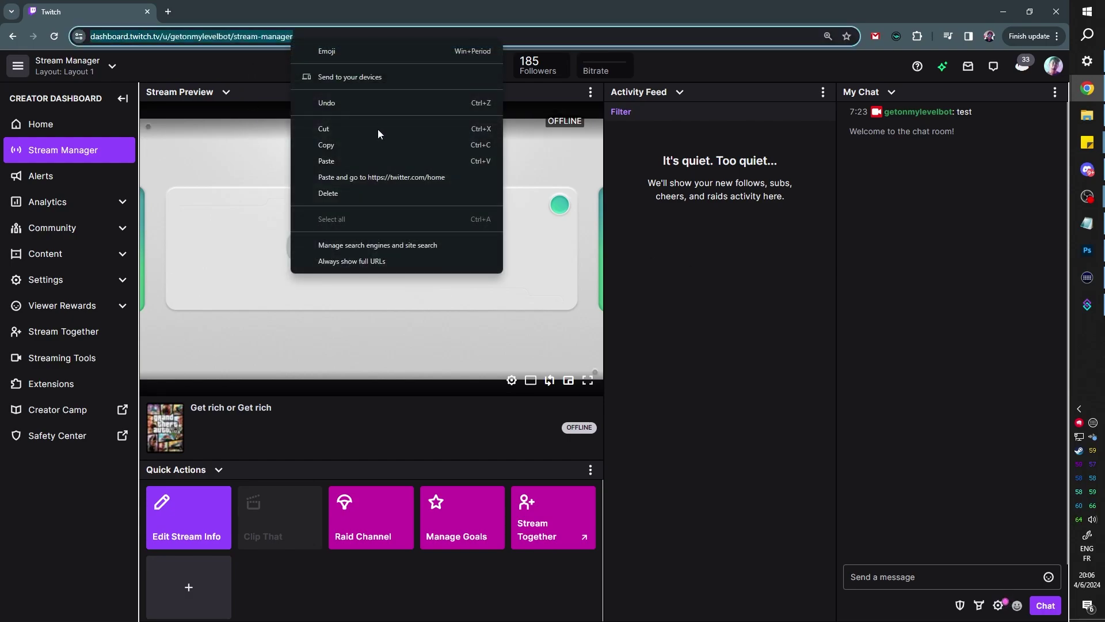
left_click(348, 145)
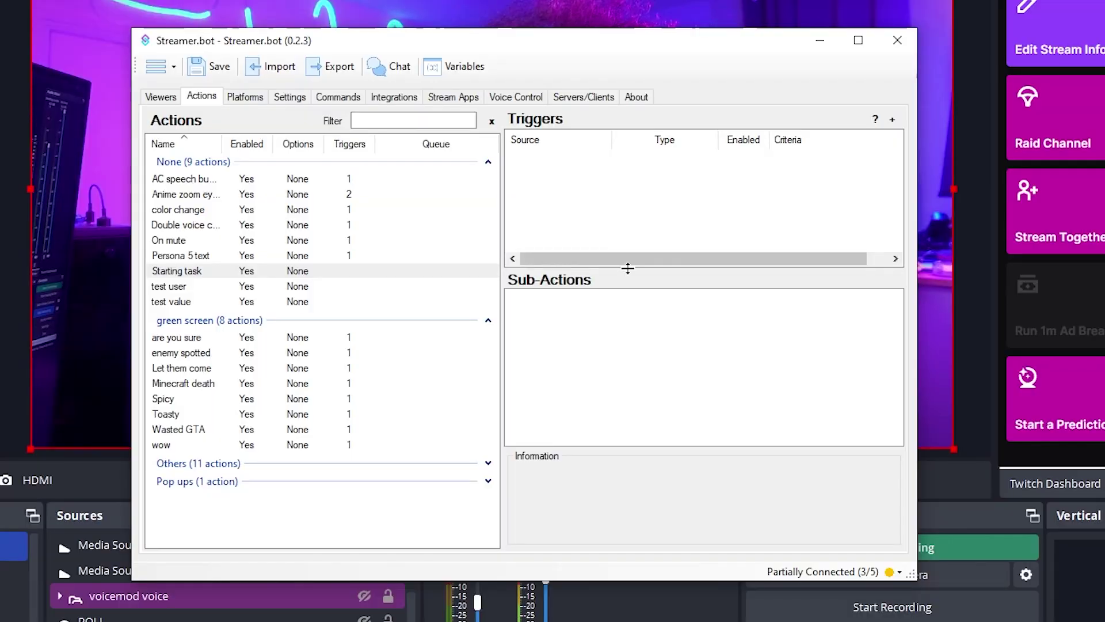
right_click(620, 312)
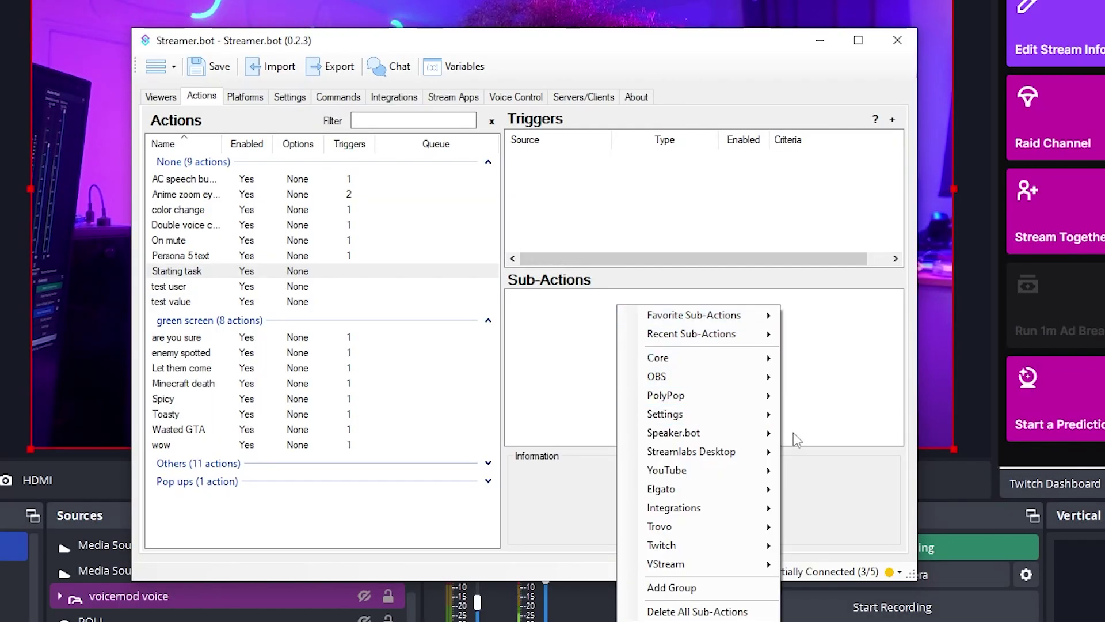
mouse_move(766, 367)
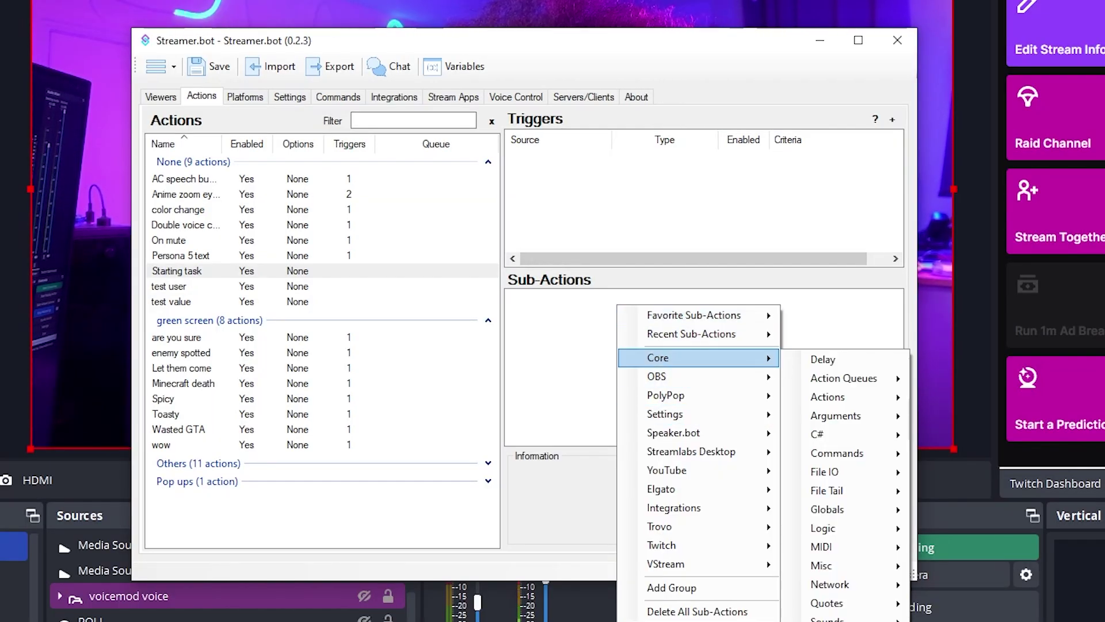
key("Escape")
right_click(478, 176)
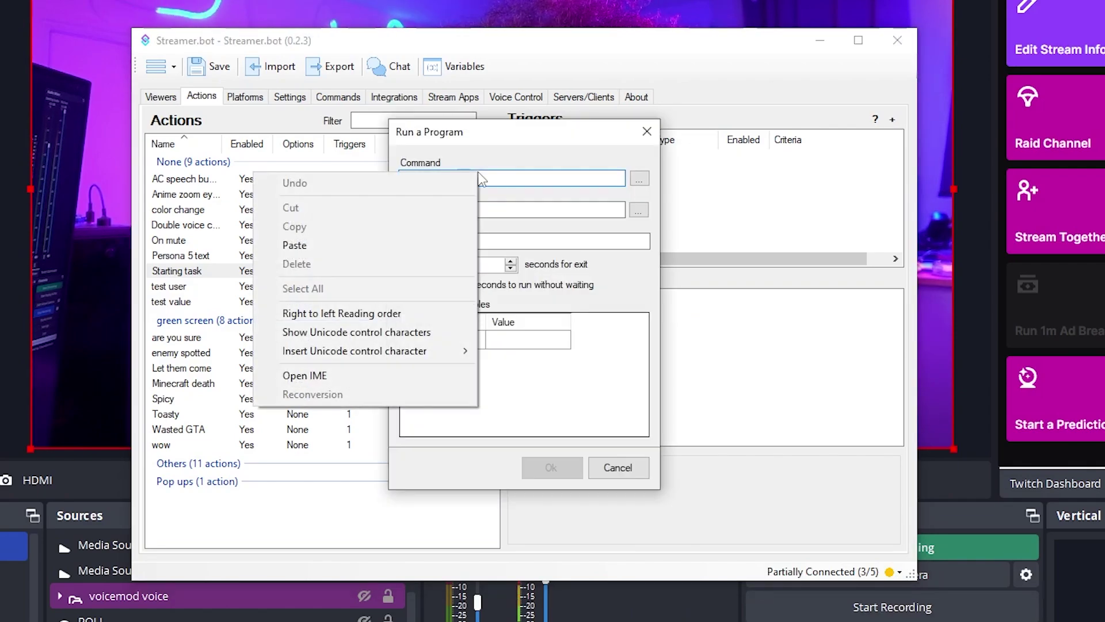
left_click(397, 245)
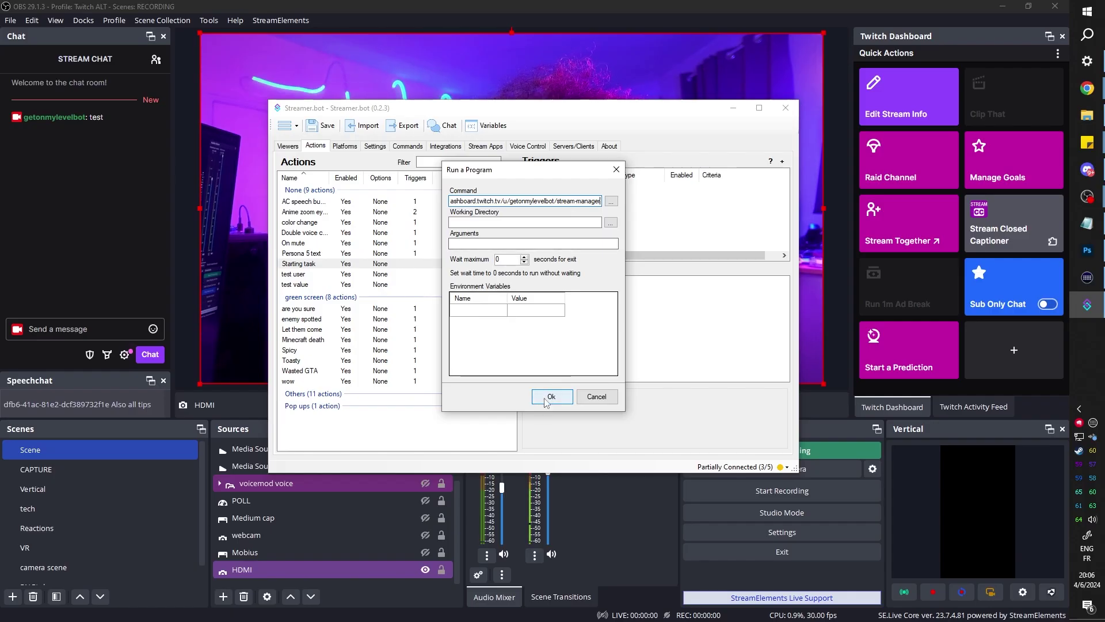
left_click(551, 467)
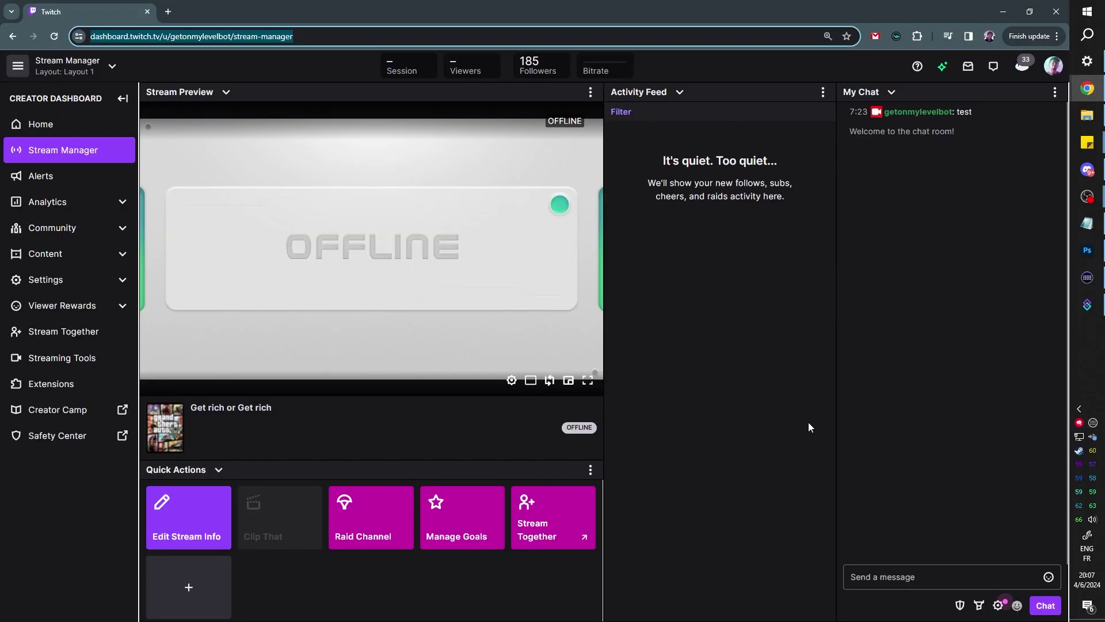
Pop out the Twitch chat in Chrome and add its address as another Run a Program sub-action of Starting task in Streamer.bot
left_click(782, 228)
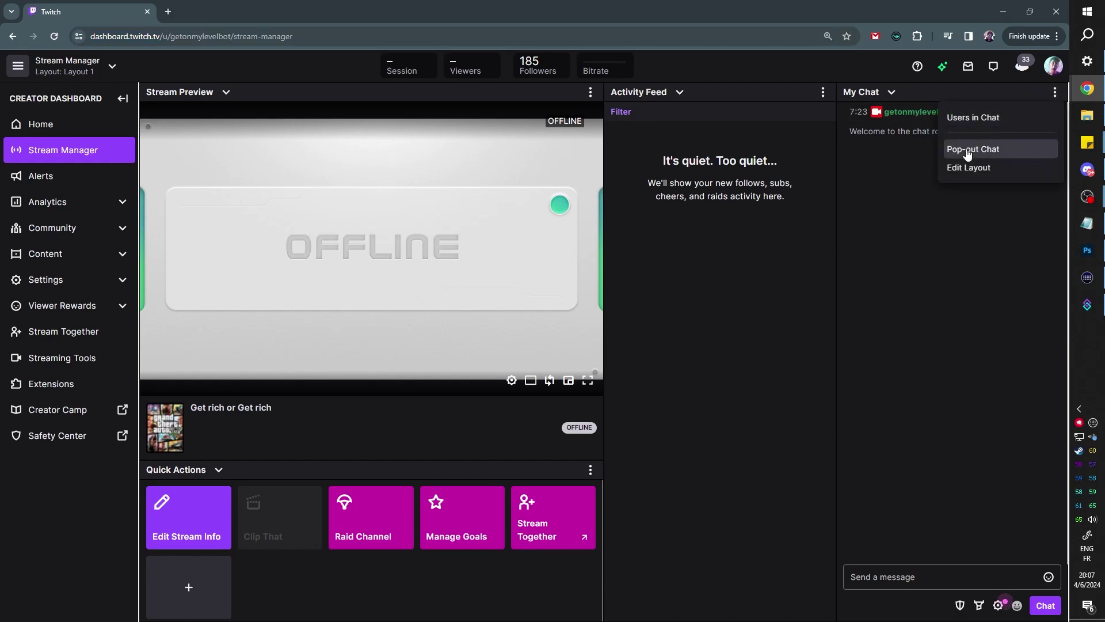
left_click(968, 151)
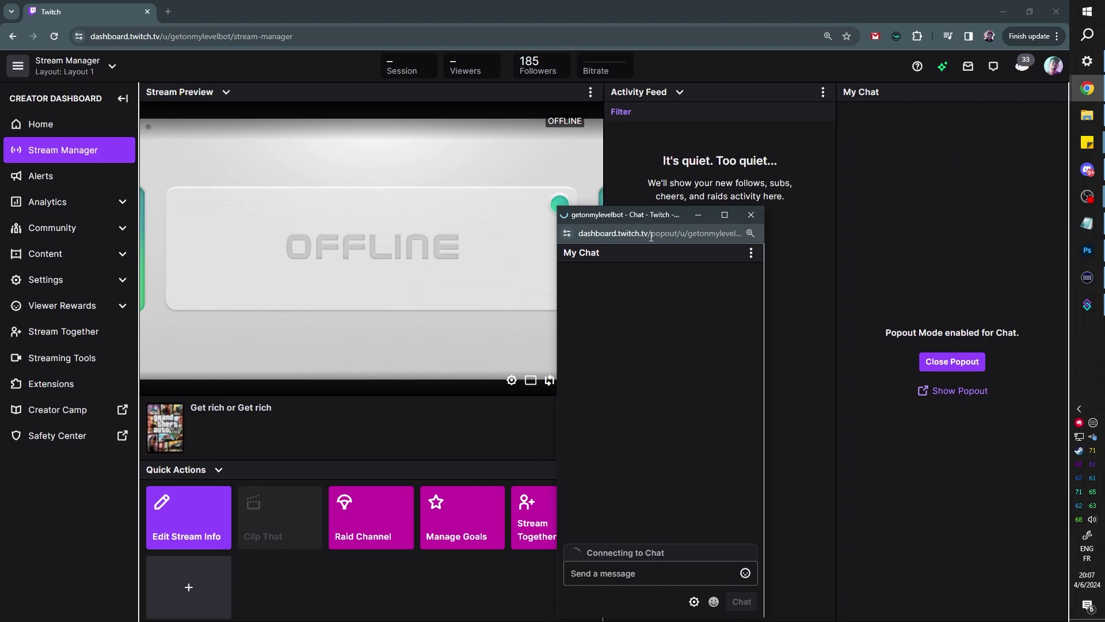
left_click_drag(651, 233, 663, 234)
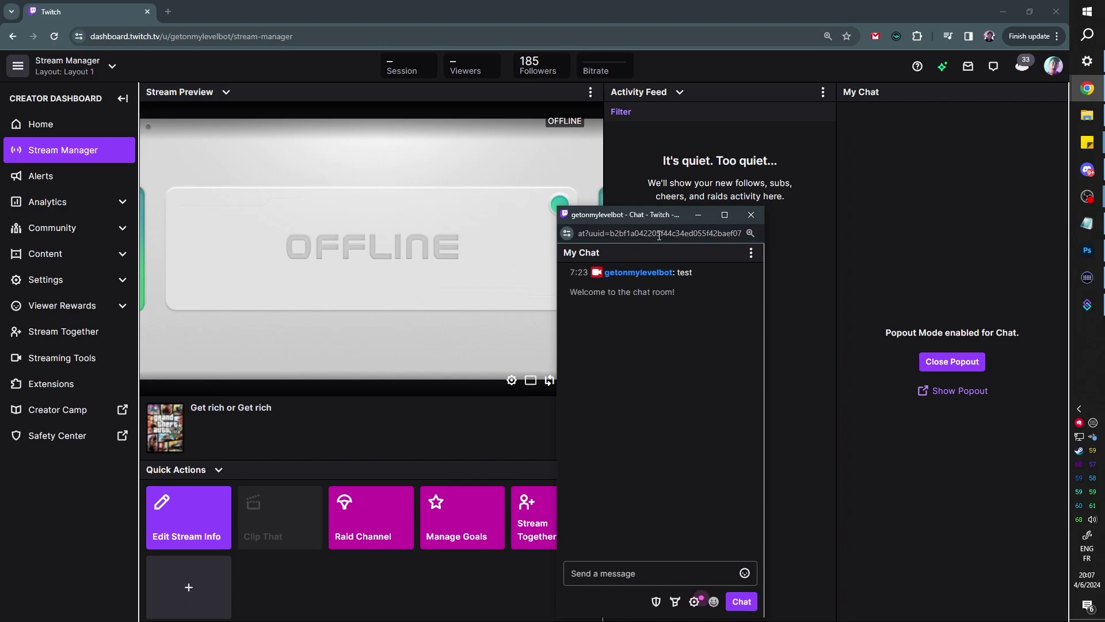
right_click(659, 236)
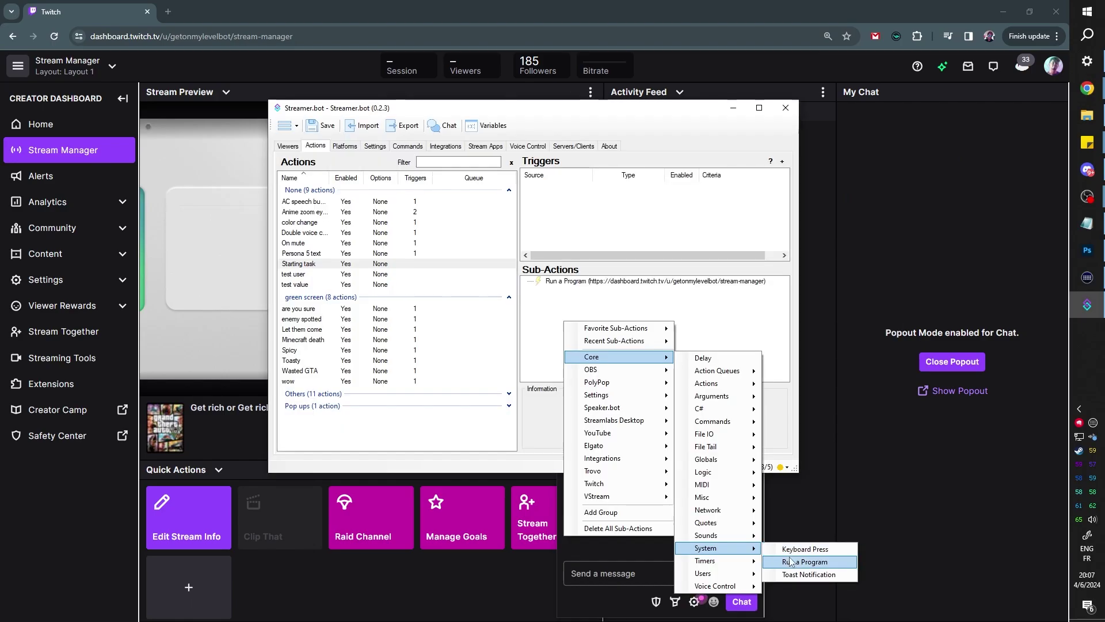
left_click(803, 615)
left_click(544, 395)
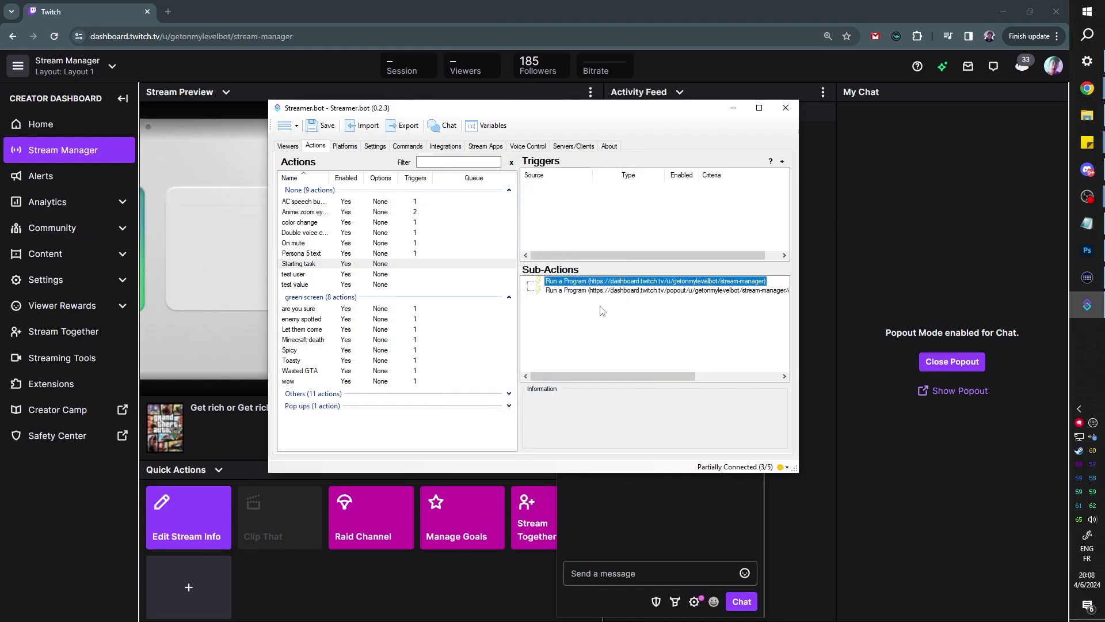
Add a Run a Program sub-action to Starting task, choosing the Pretzel shortcut from the Start Menu Programs folder as its command
right_click(568, 302)
mouse_move(646, 343)
mouse_move(714, 527)
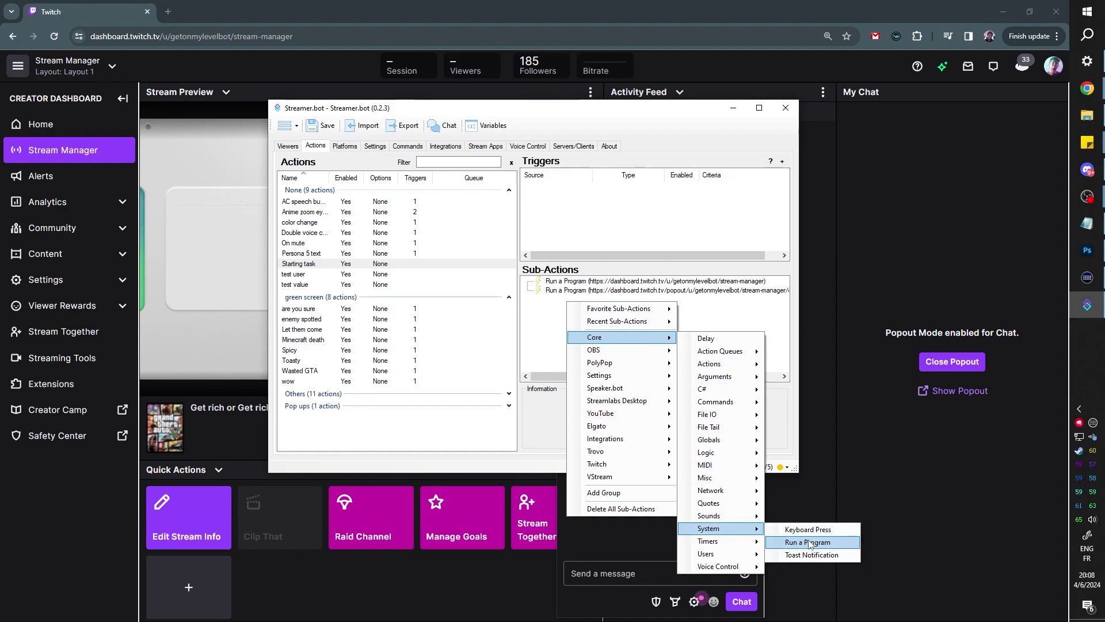
left_click(809, 544)
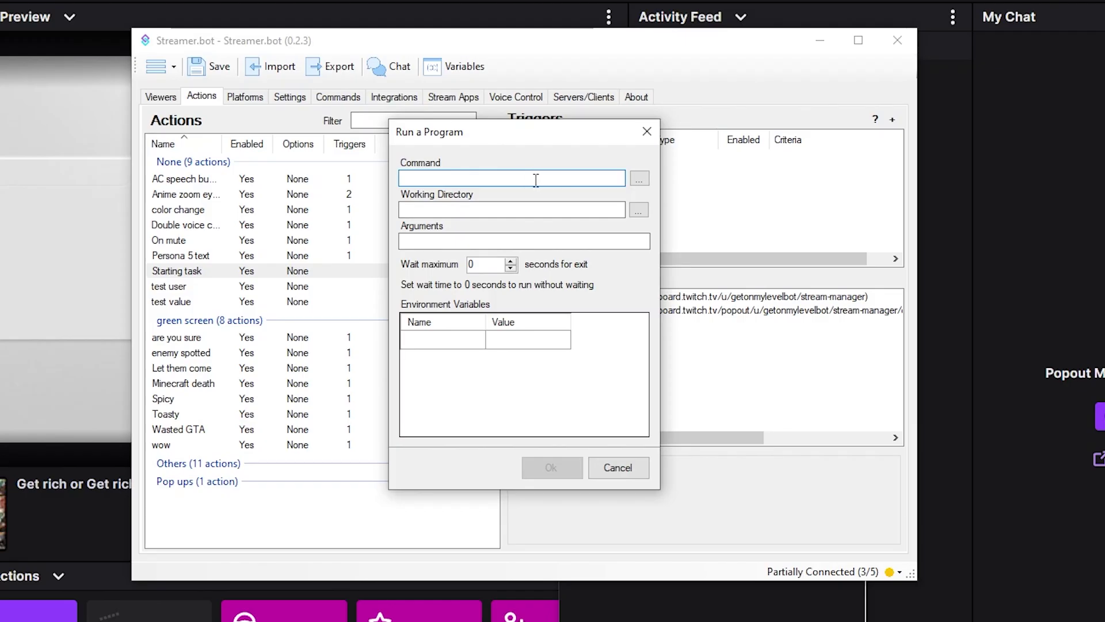
left_click(639, 179)
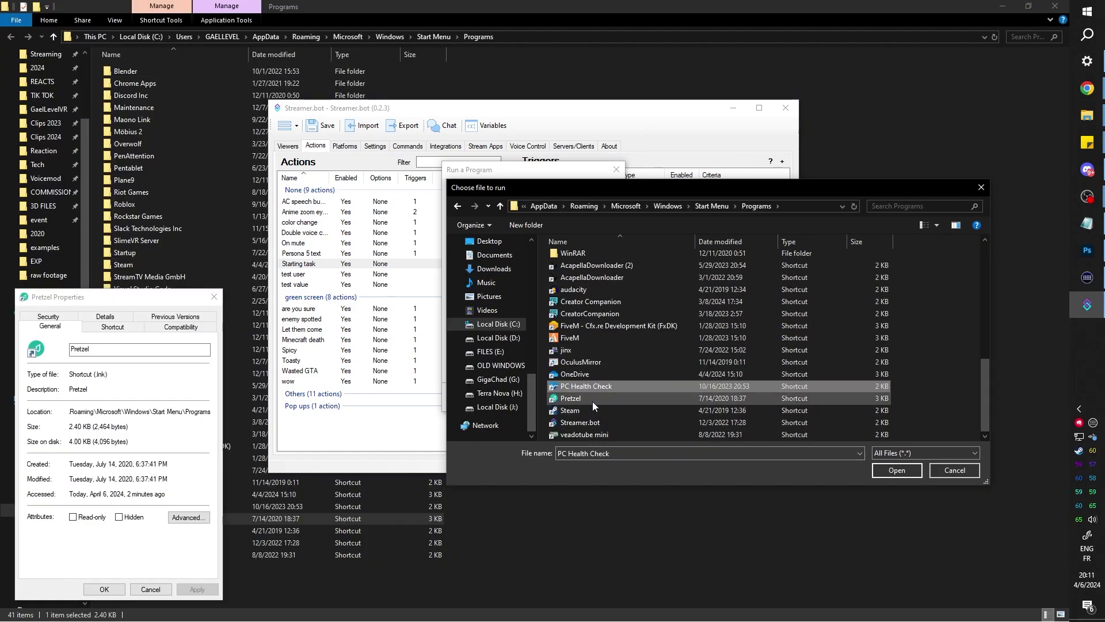
left_click(592, 400)
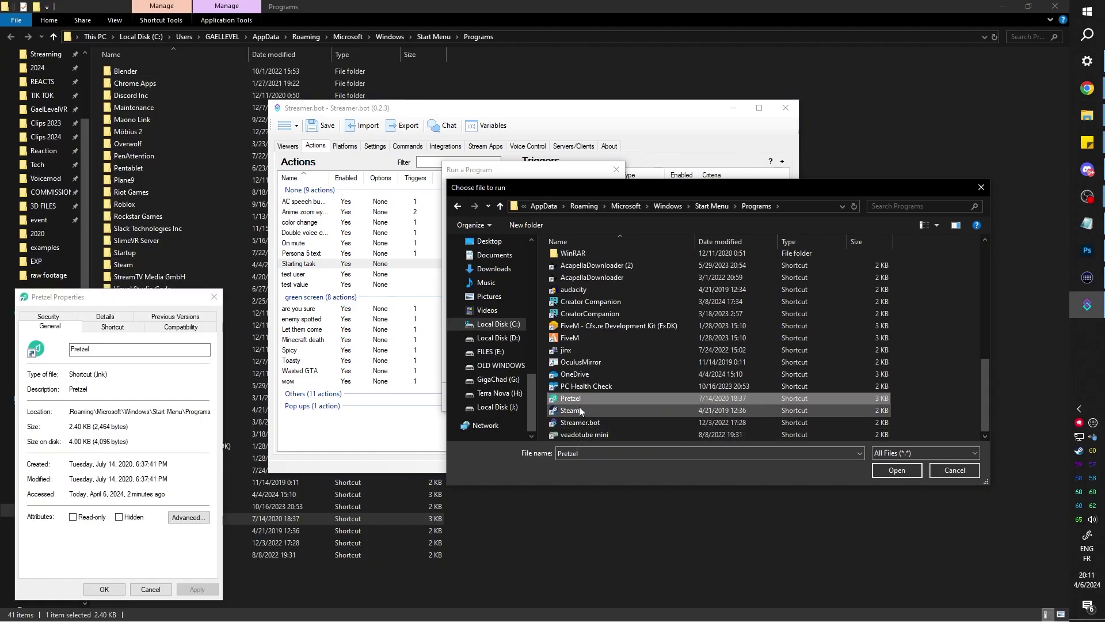
left_click(889, 471)
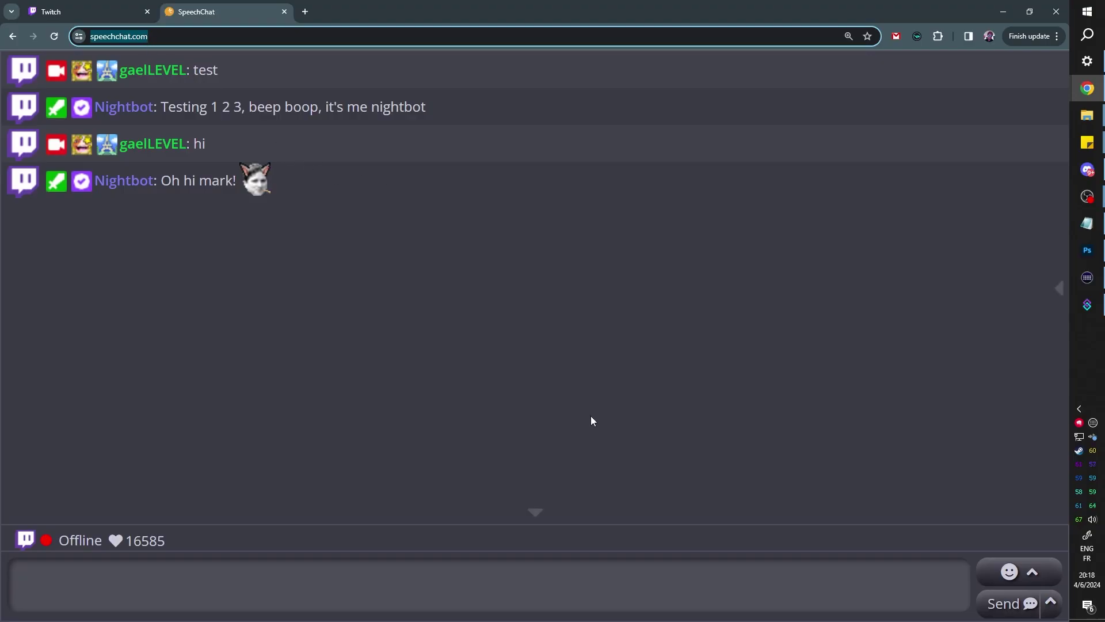
Send the message "hi" from the SpeechChat page in Chrome
left_click(598, 579)
type("hi")
key("Return")
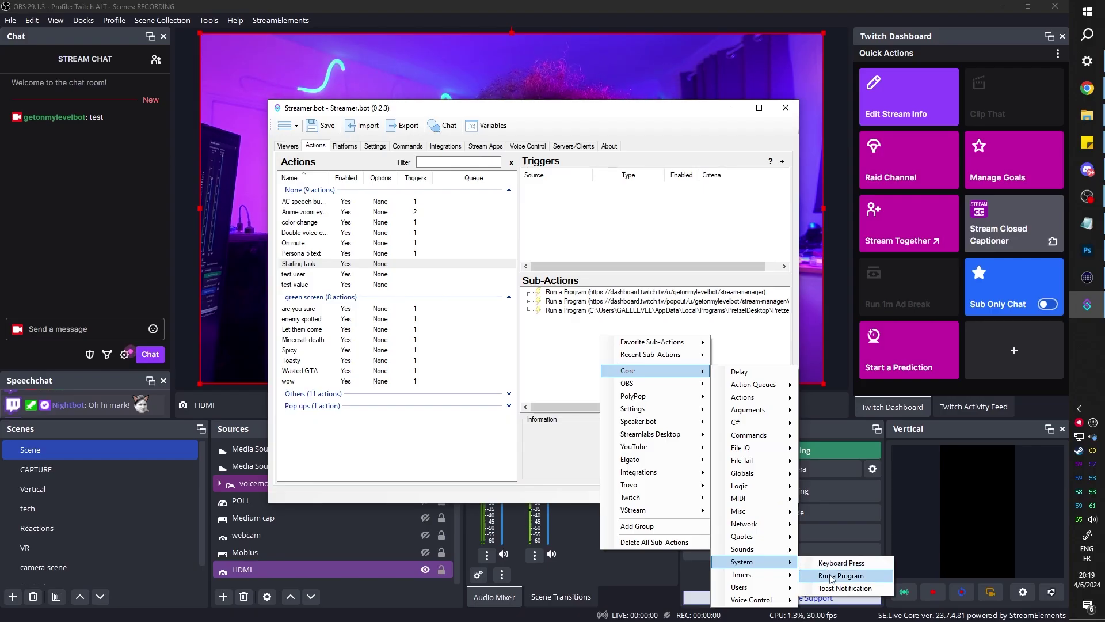
left_click(859, 573)
type("https://www.speechchat.com/")
left_click(551, 411)
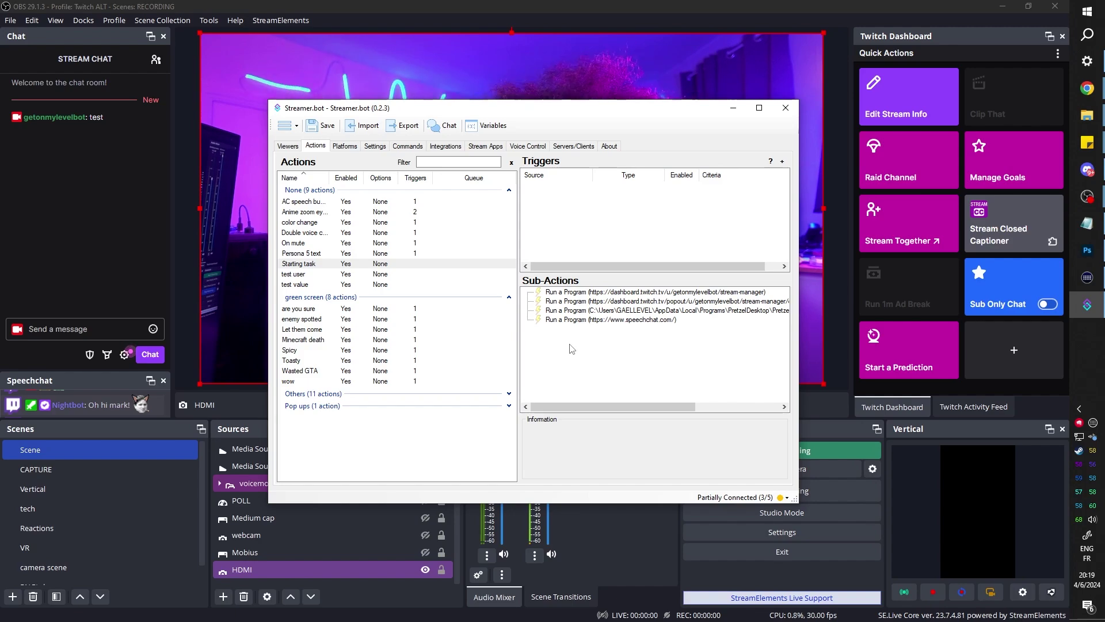
Add an OBS Set Active Scene sub-action to Starting task that activates the scene named Scene
scroll(138, 547, "down", 1)
left_click(138, 547)
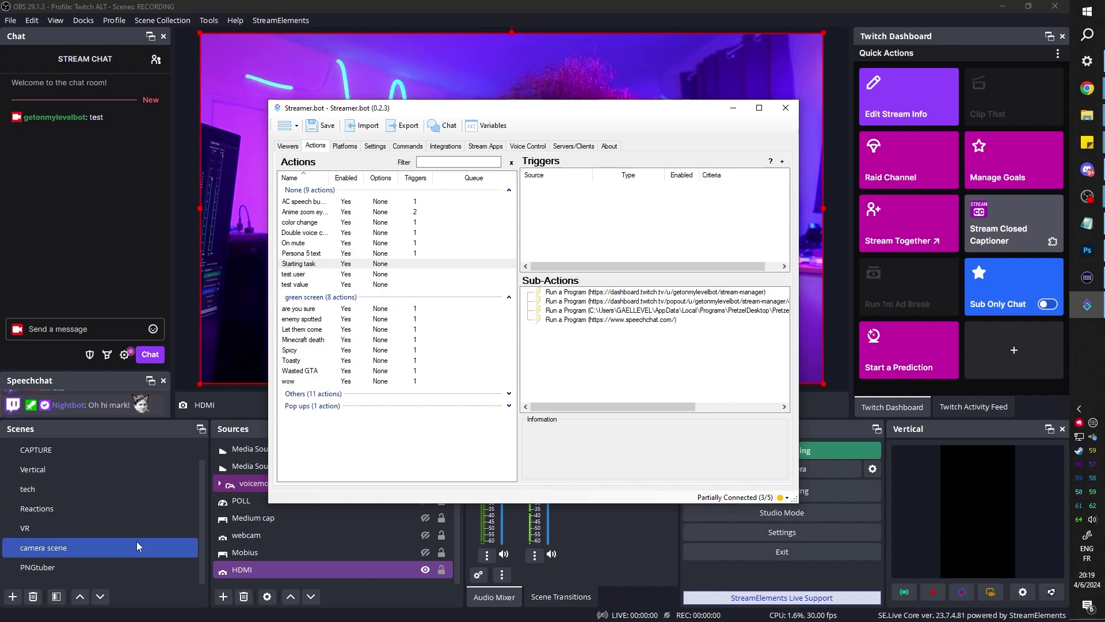
right_click(585, 335)
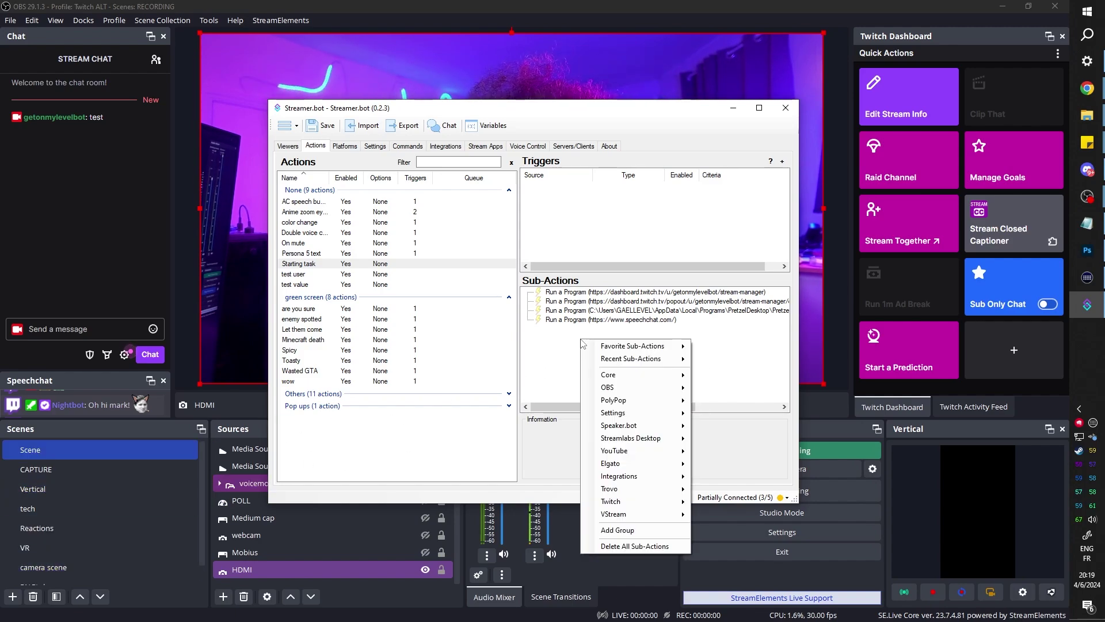
mouse_move(647, 383)
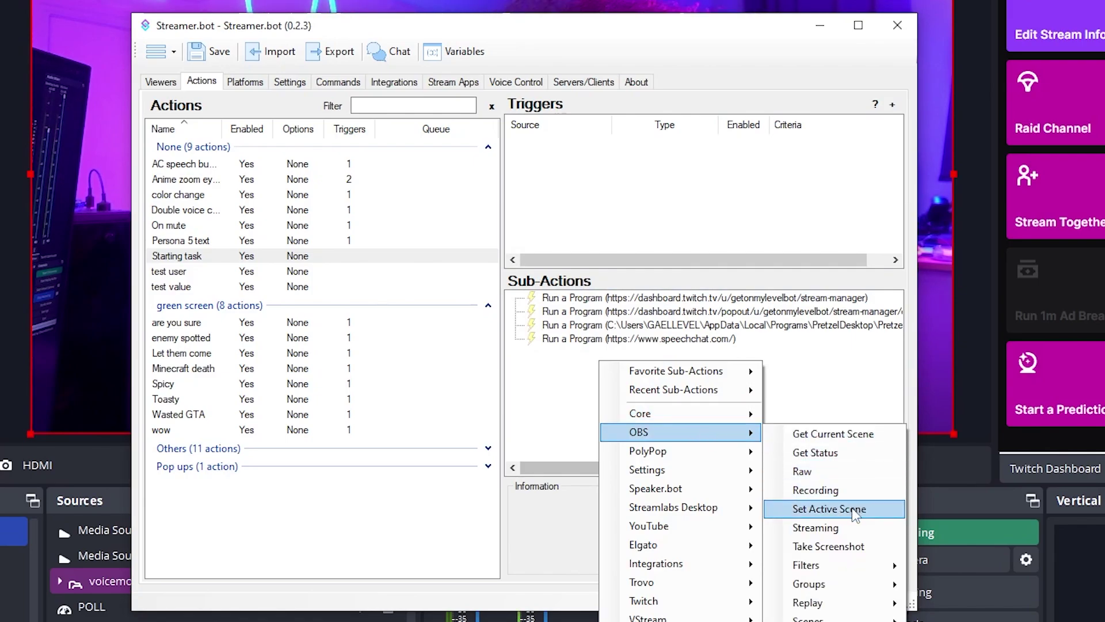
left_click(829, 509)
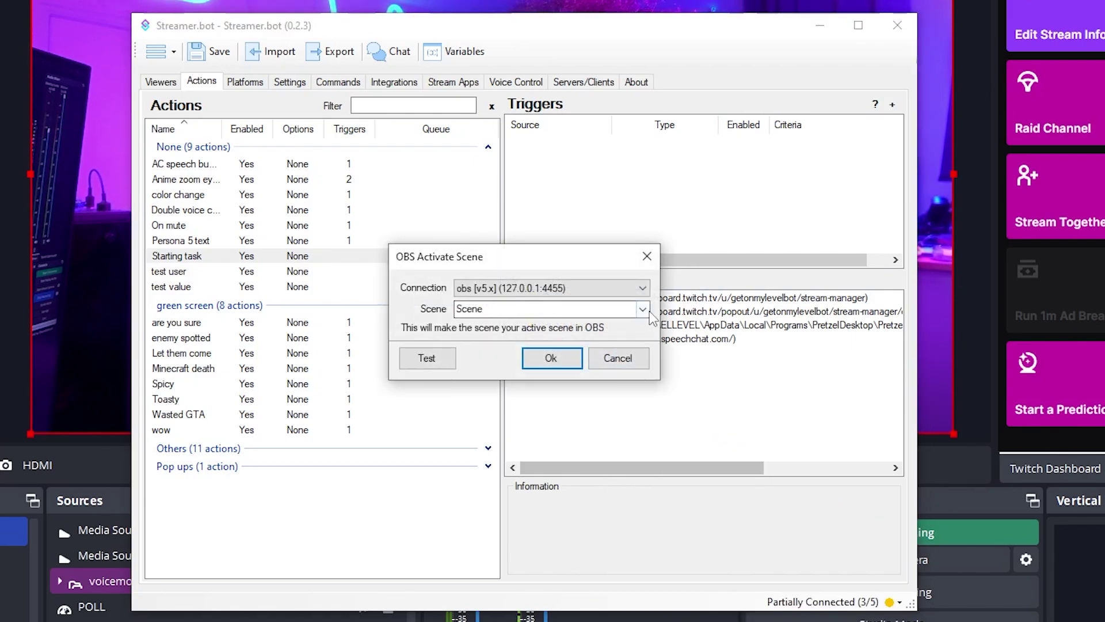
left_click(644, 310)
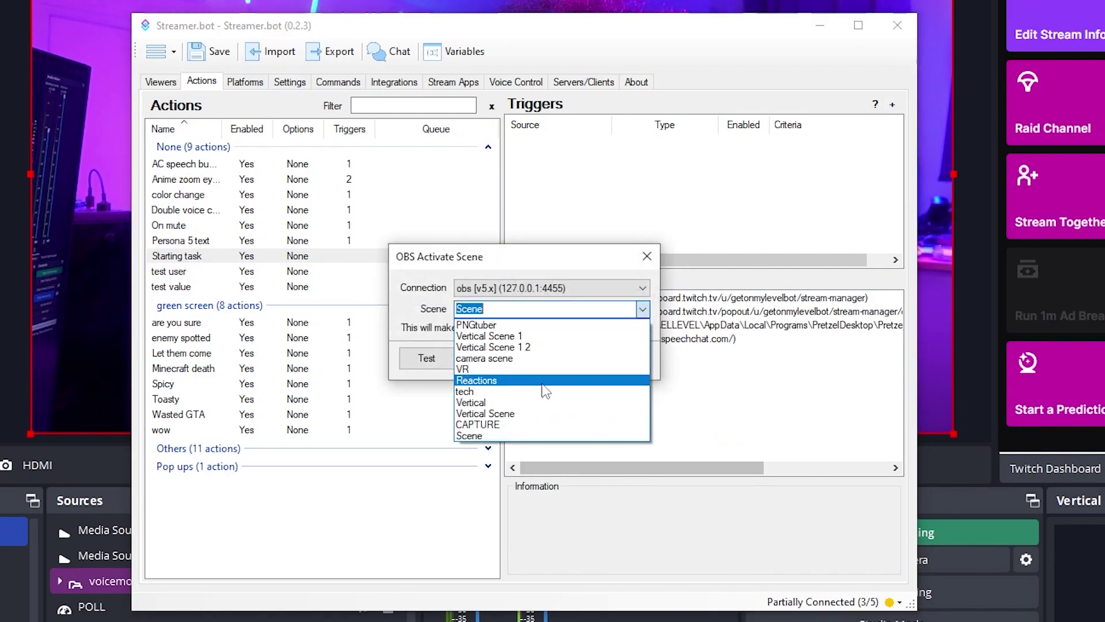
left_click(430, 318)
left_click(548, 362)
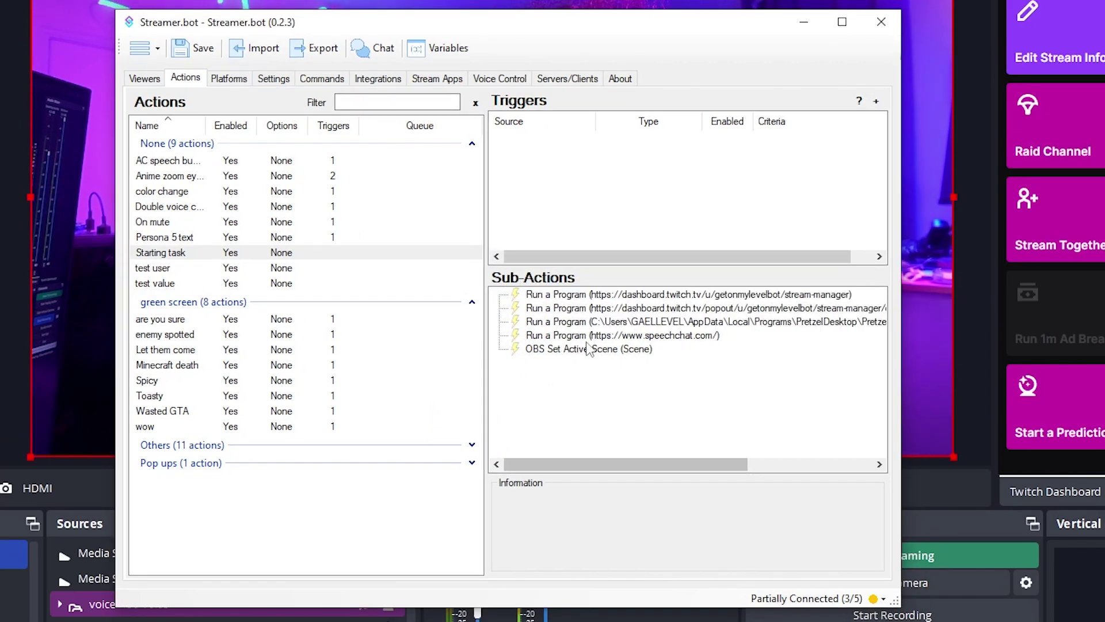
Add a Delay sub-action of 3000 milliseconds to Starting task
right_click(562, 372)
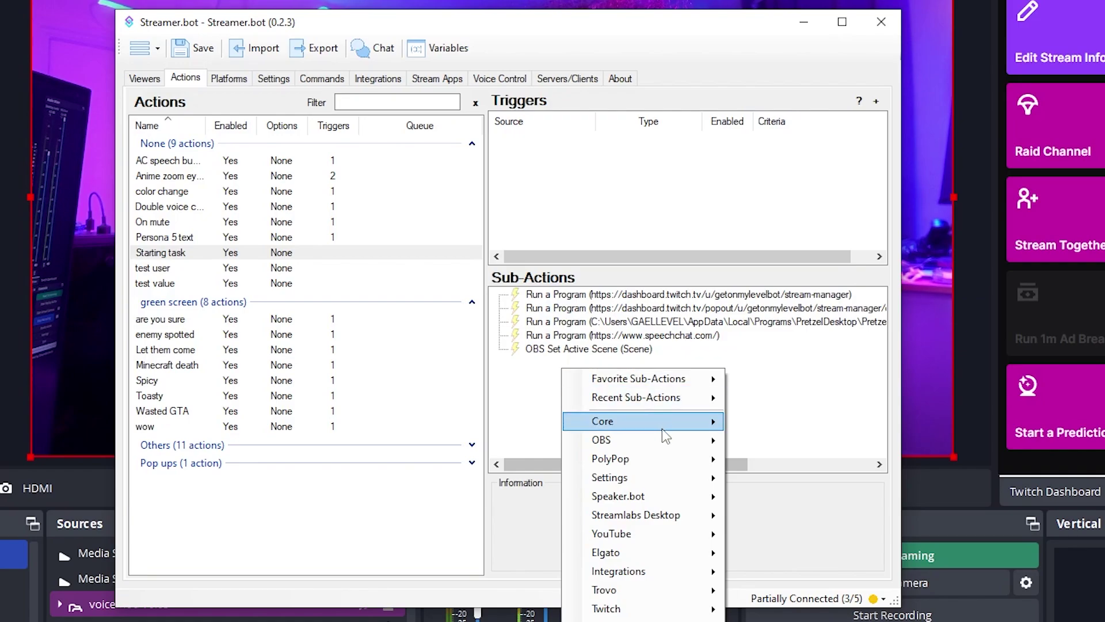
mouse_move(662, 423)
left_click(759, 424)
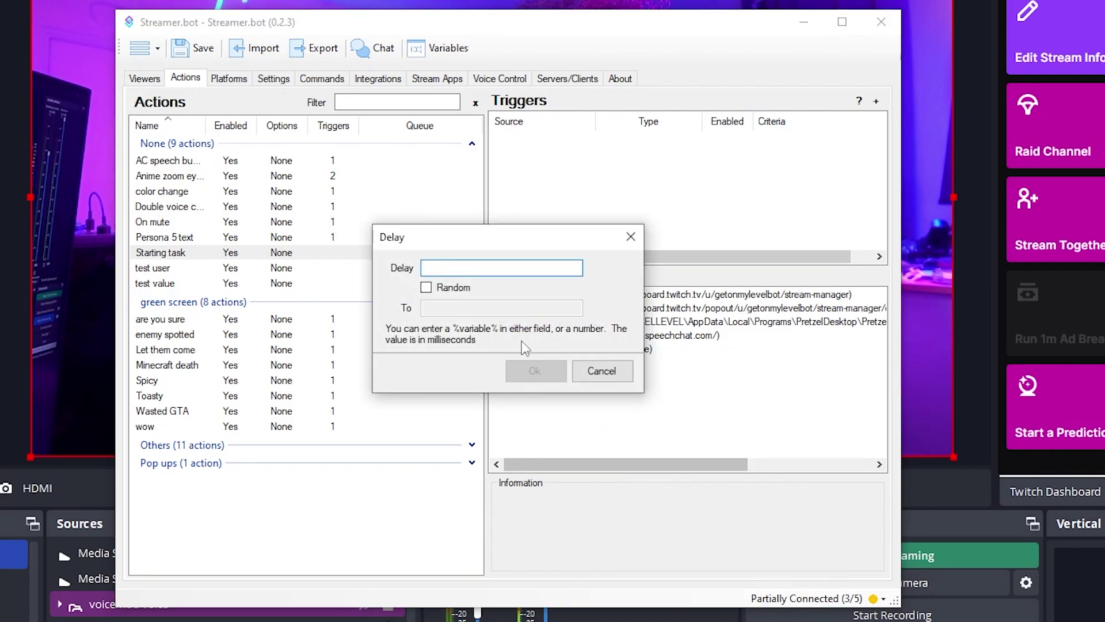
type("3")
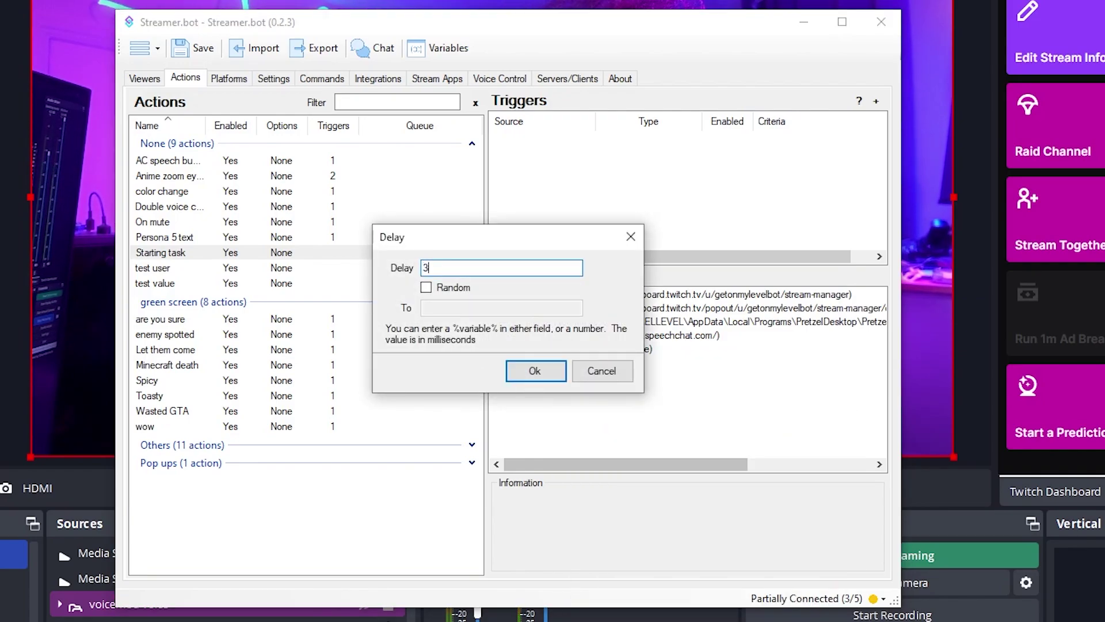
type("000")
key("Return")
Add an OBS Streaming sub-action to Starting task with its state set to Start
right_click(582, 390)
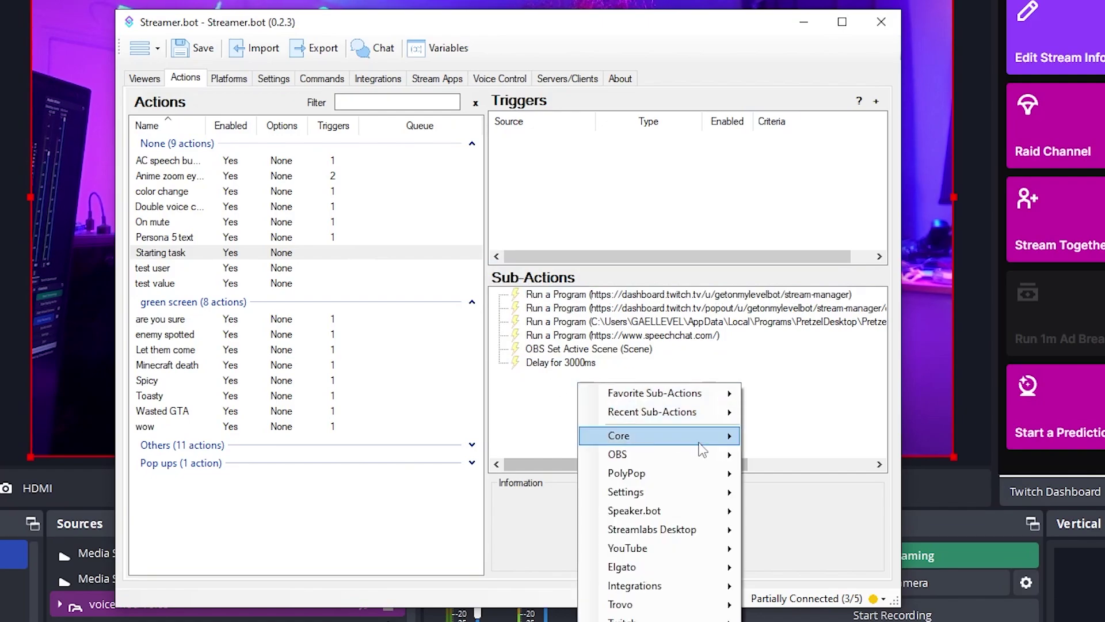
mouse_move(714, 455)
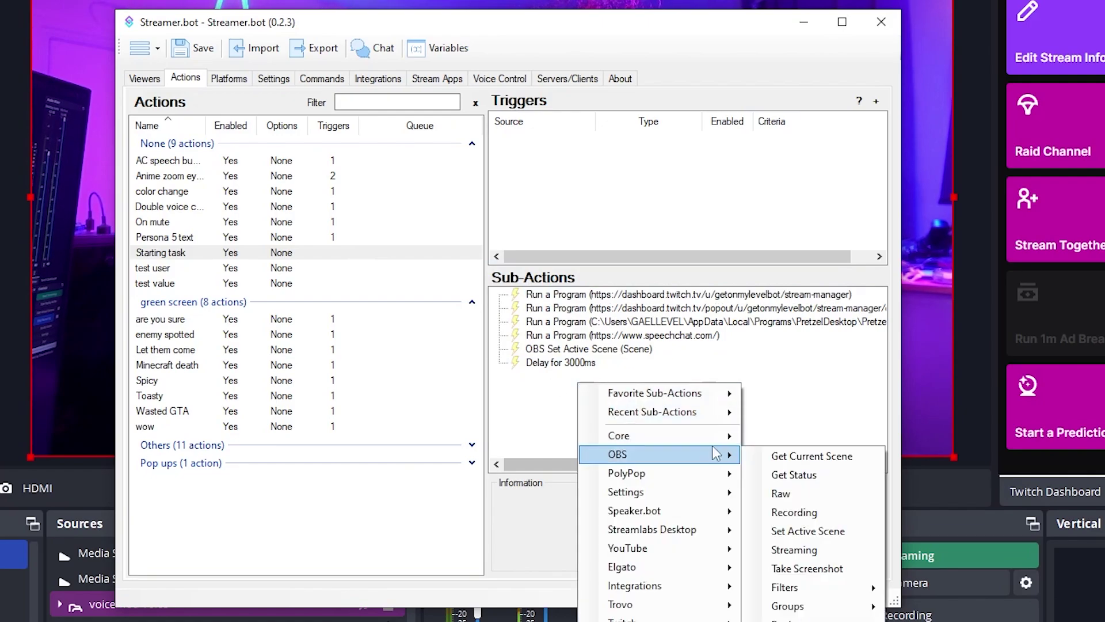
left_click(797, 549)
left_click(529, 313)
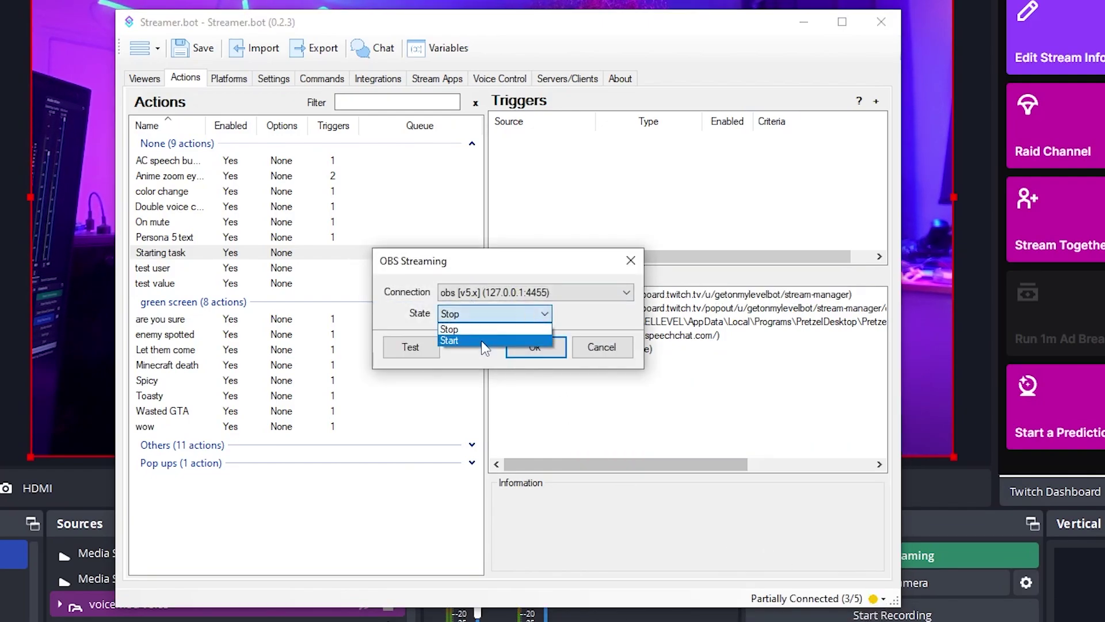
left_click(536, 351)
left_click_drag(325, 23, 1104, 41)
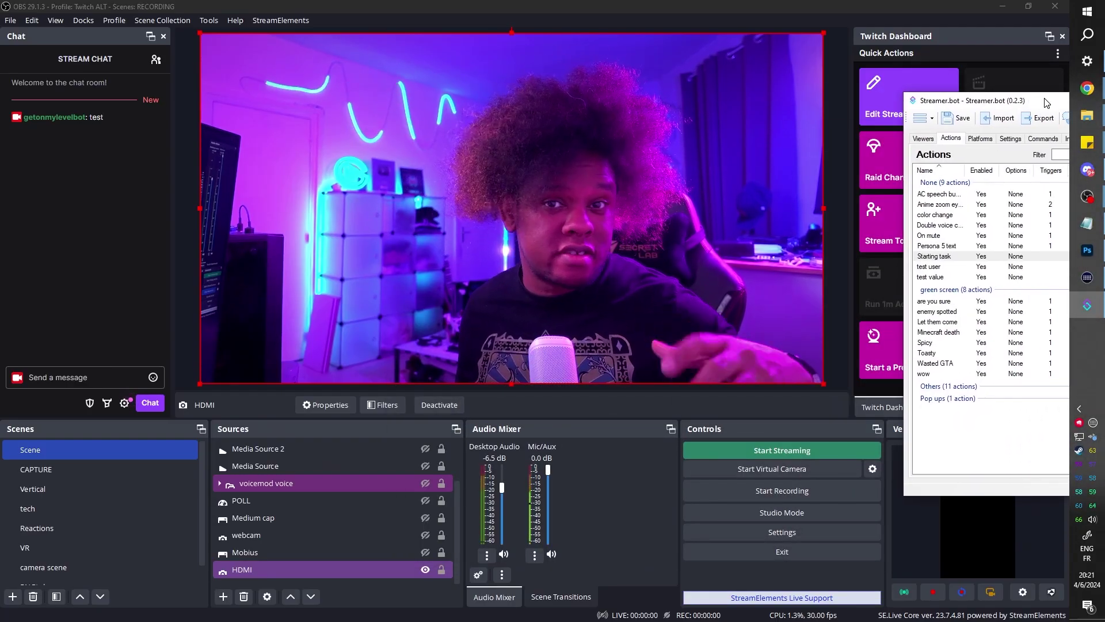
left_click_drag(1047, 102, 993, 132)
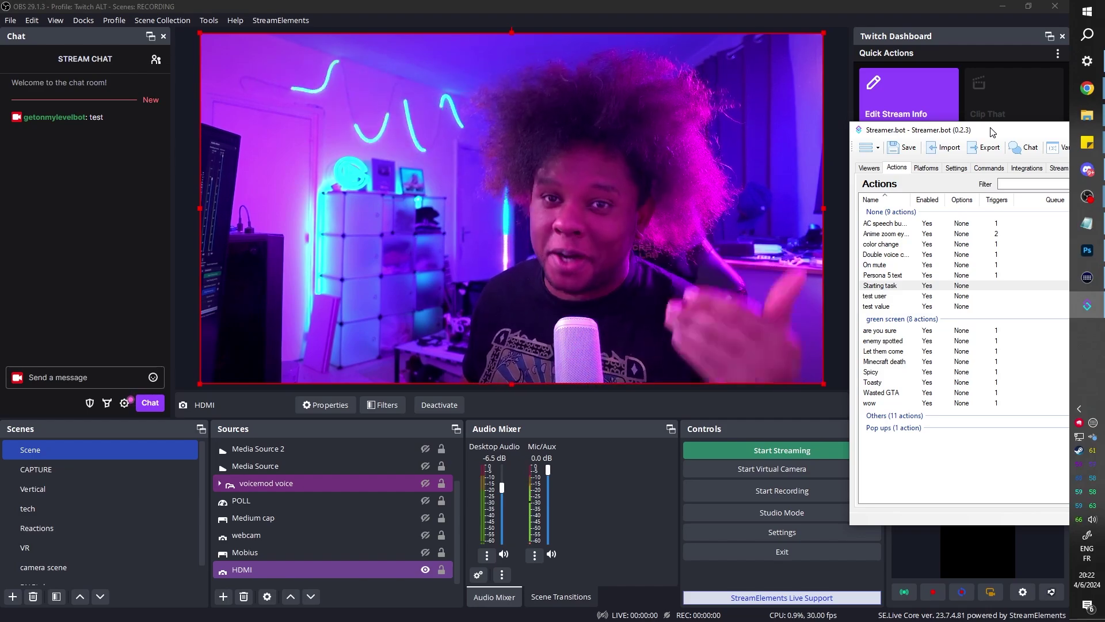
left_click_drag(992, 133, 392, 95)
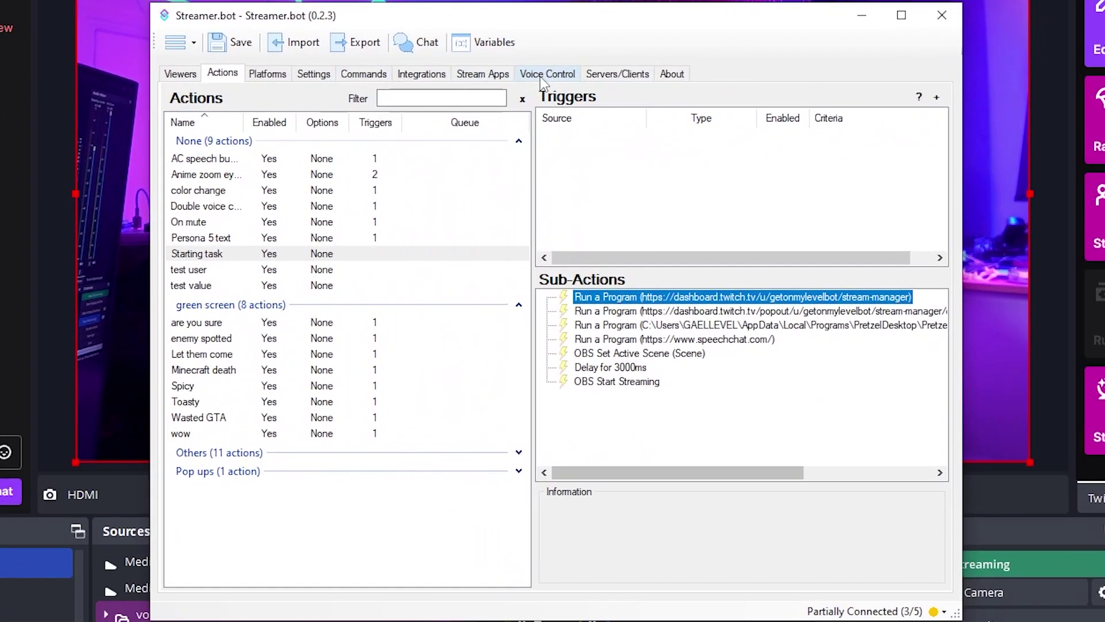
Set the voice control audio input device to Mic In (Elgato Wave:XLR)
left_click(508, 130)
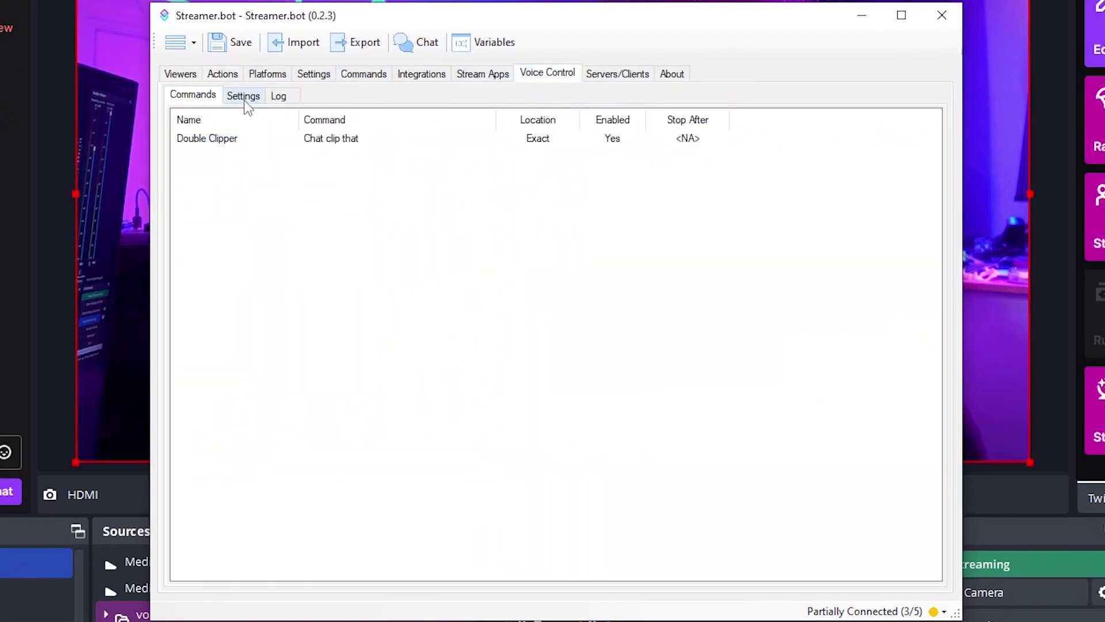
left_click(245, 98)
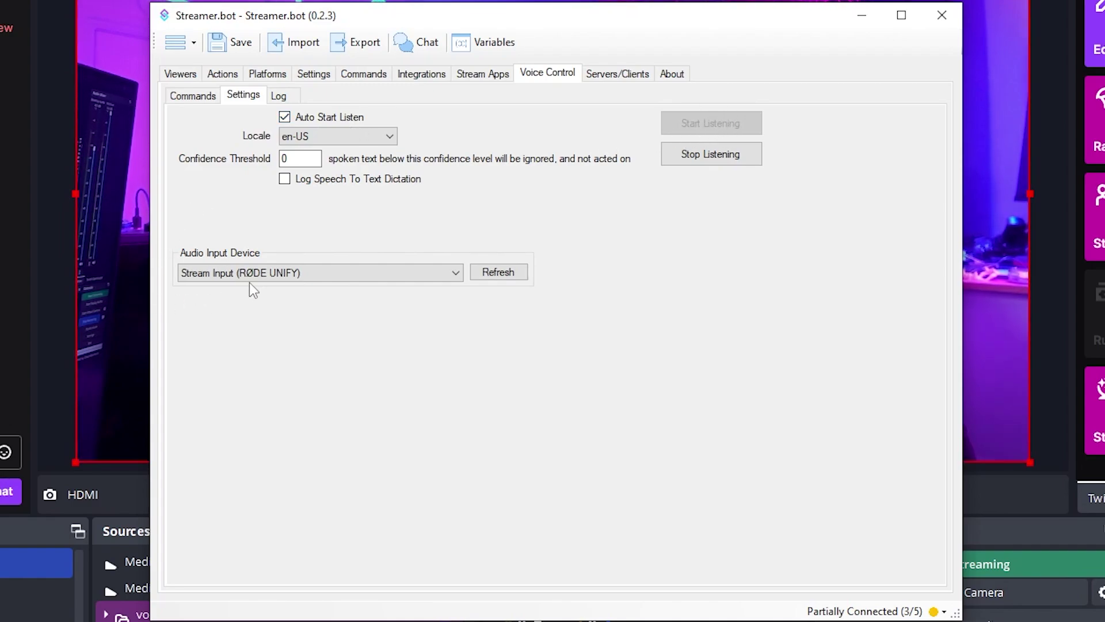
left_click(446, 275)
scroll(286, 352, "up", 3)
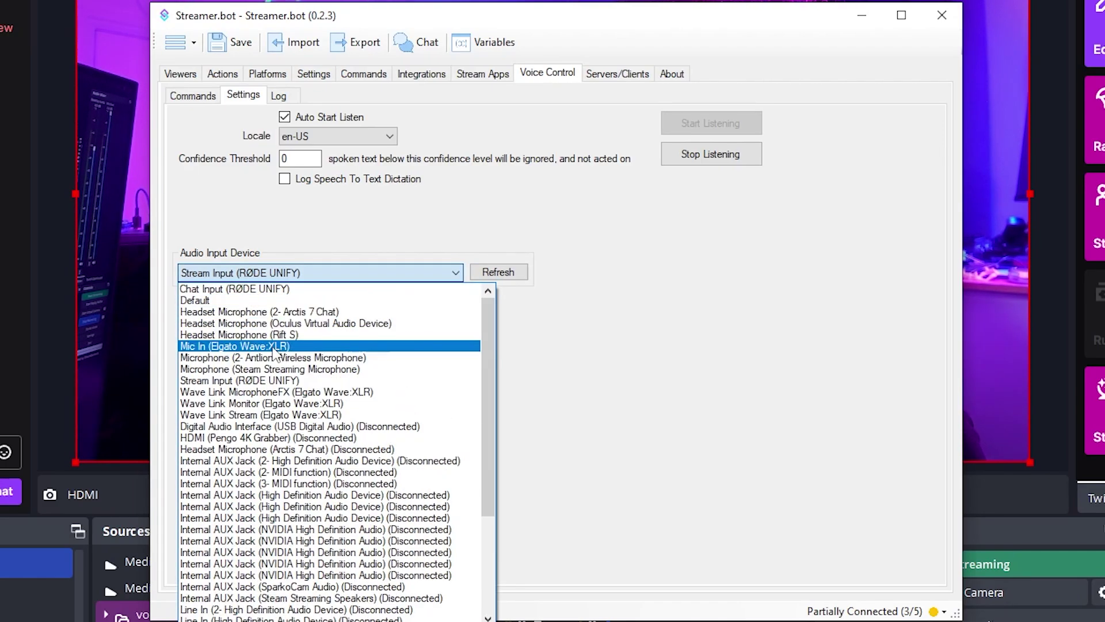
left_click(285, 348)
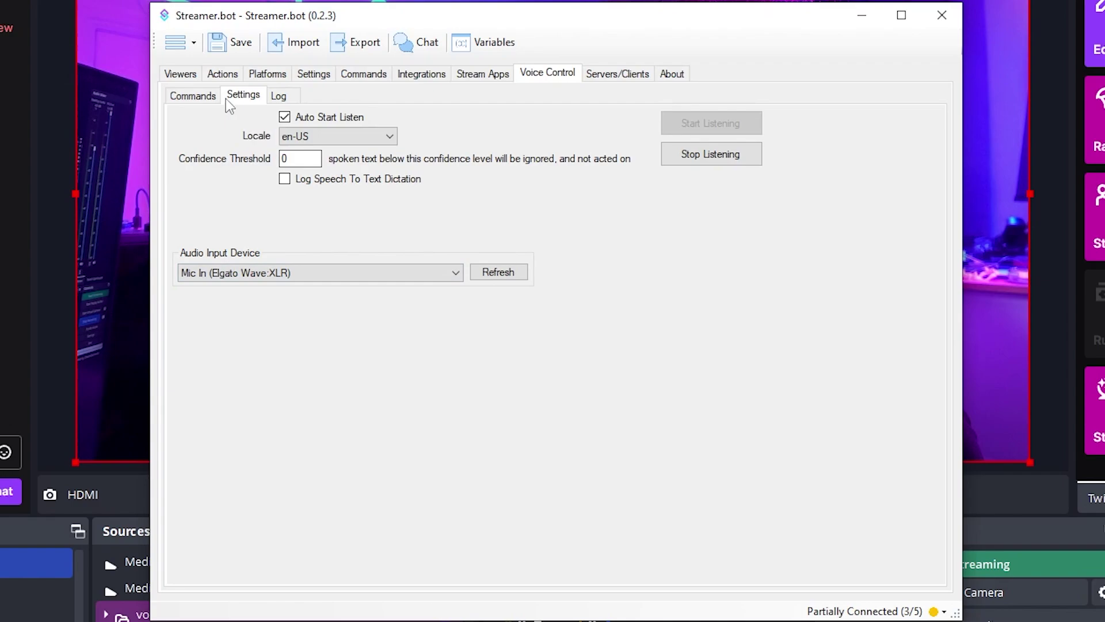
Add a voice command named "Starting stream auto" with the phrase "Jarvis, initate the stream" and the location Exact
left_click(194, 98)
right_click(362, 196)
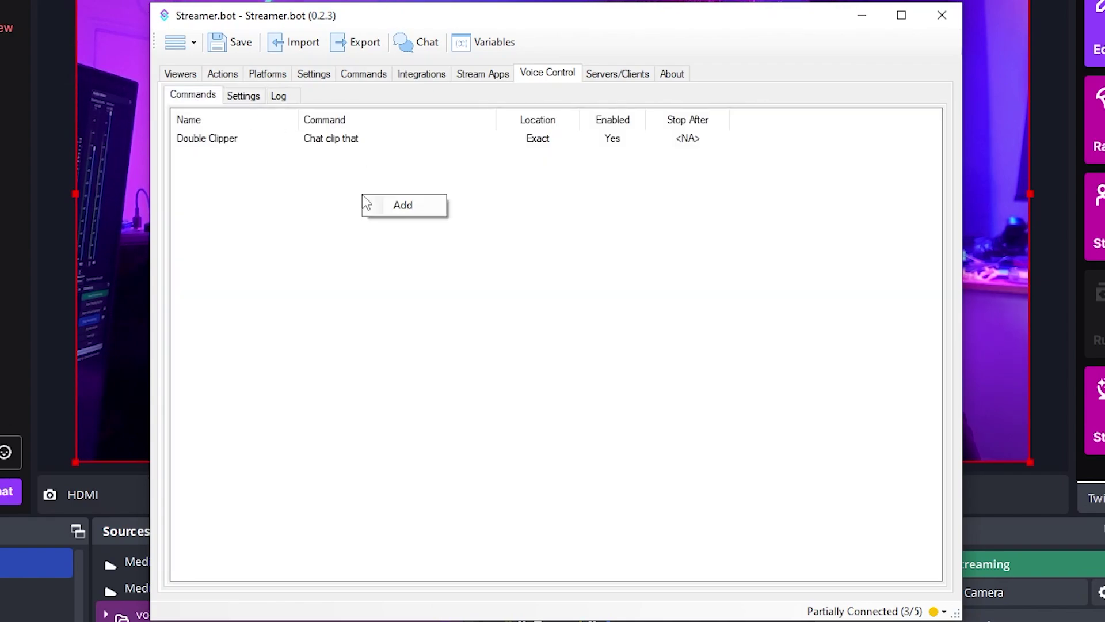
left_click(410, 207)
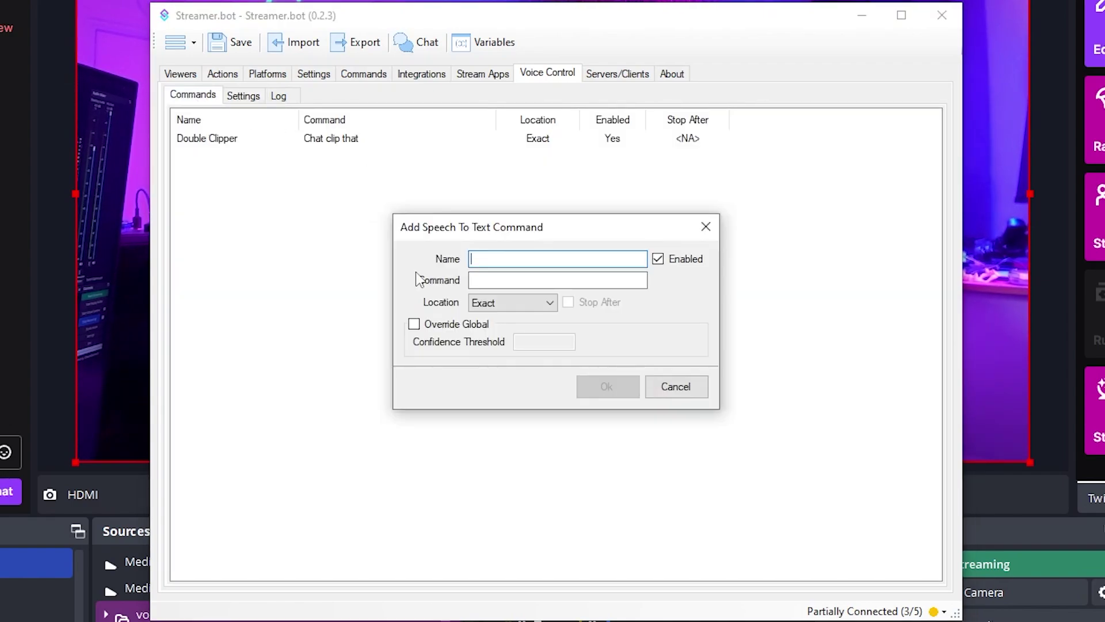
type("Starting stream auto")
left_click(534, 279)
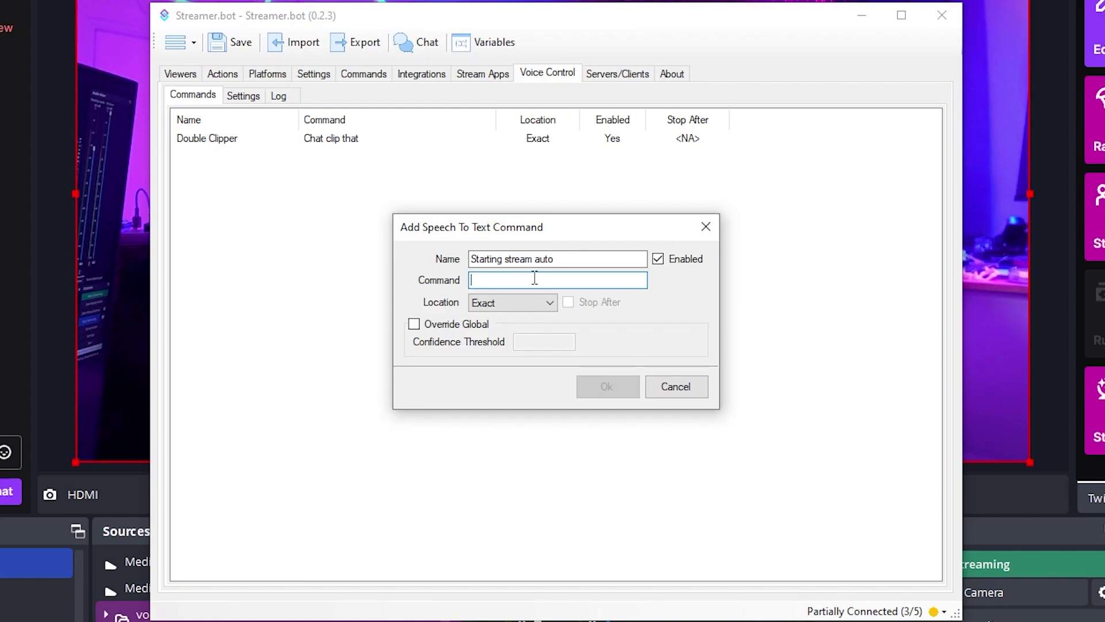
type("Jarvis, initate the stream")
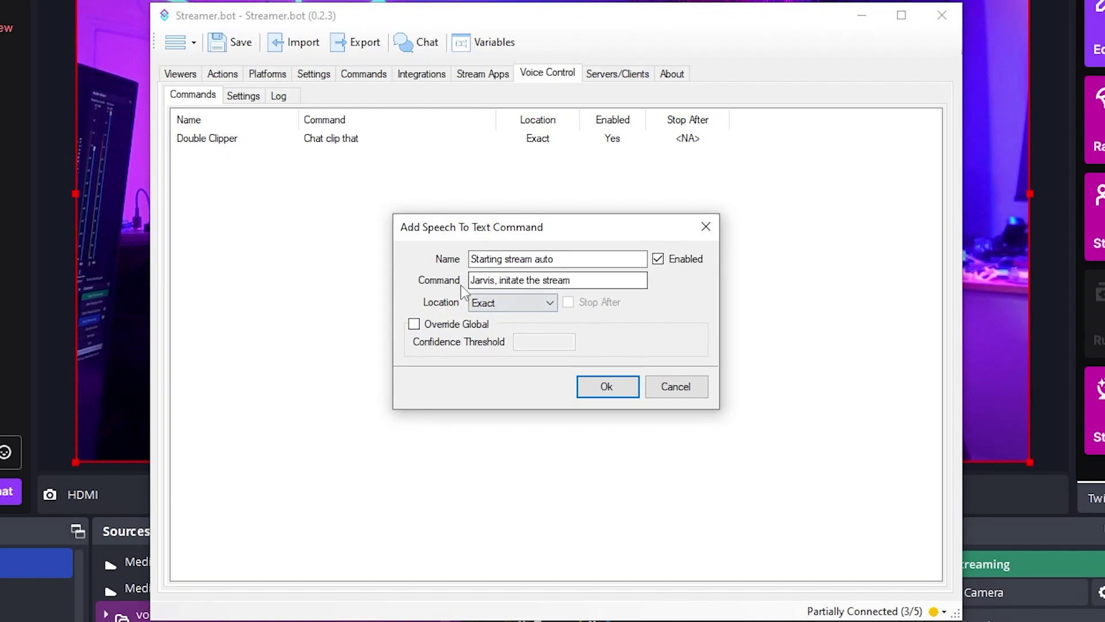
left_click(547, 303)
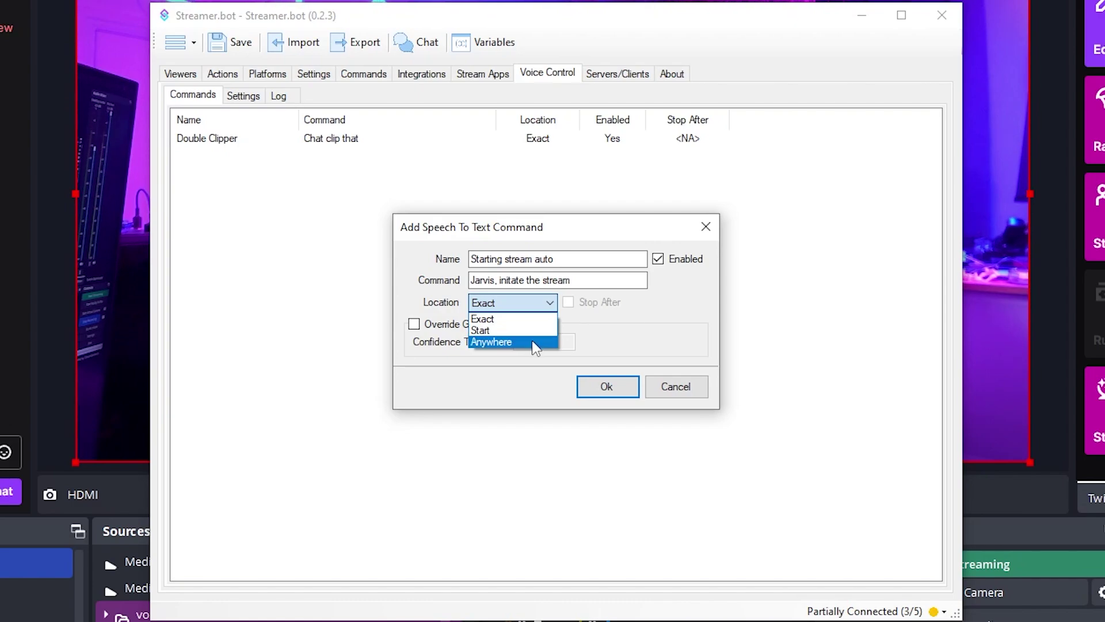
left_click(502, 321)
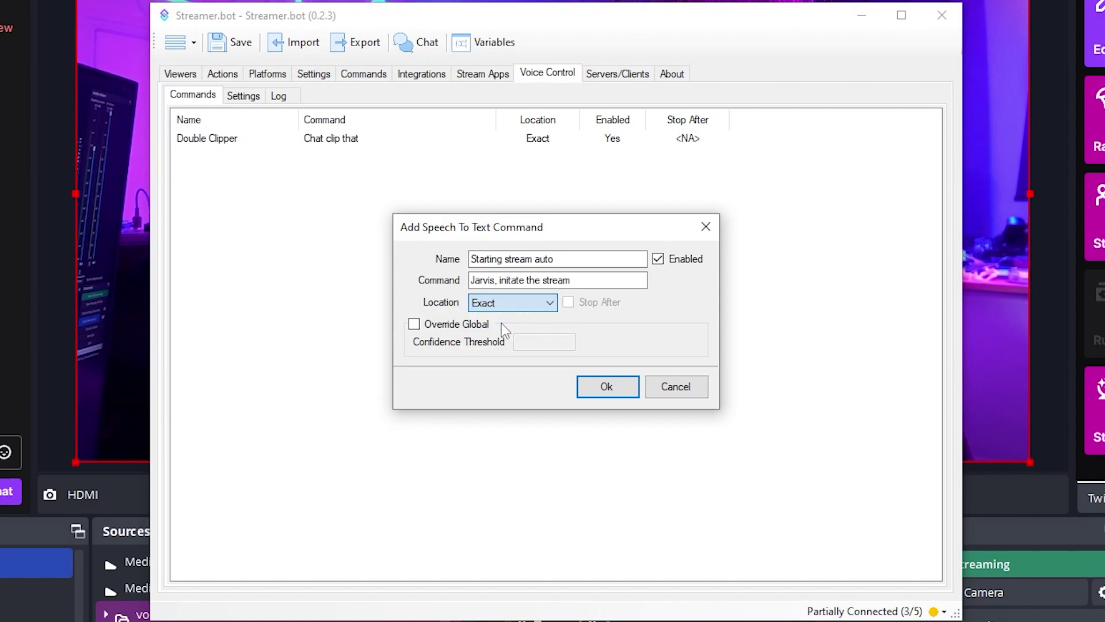
left_click(607, 388)
left_click(231, 155)
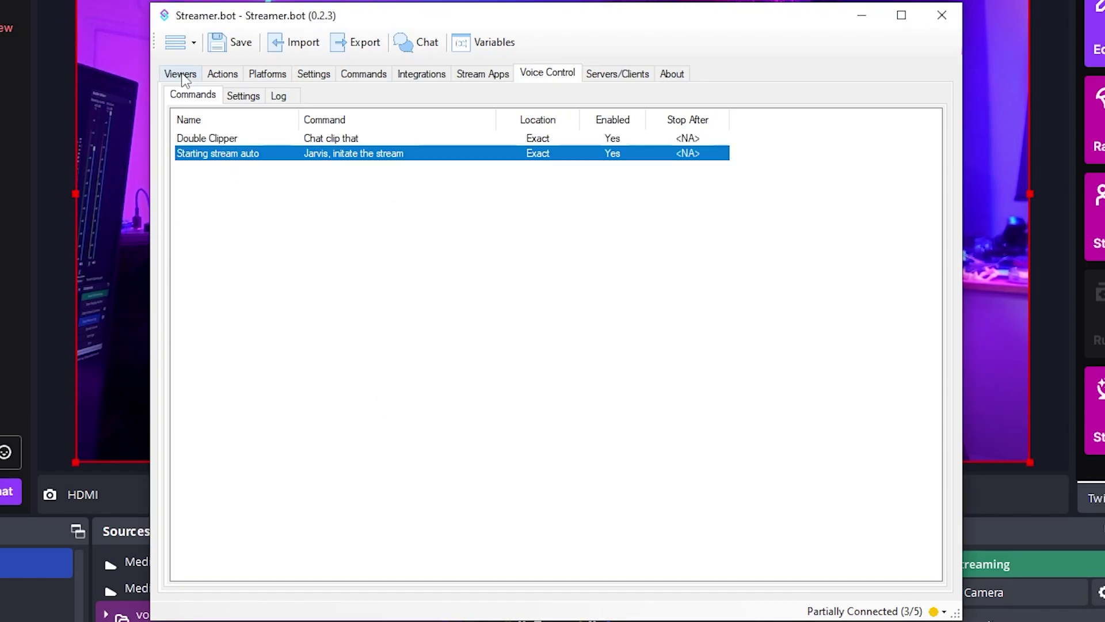
Add a Voice Control Command trigger to the Starting task action, using the Starting stream auto voice command
left_click(223, 75)
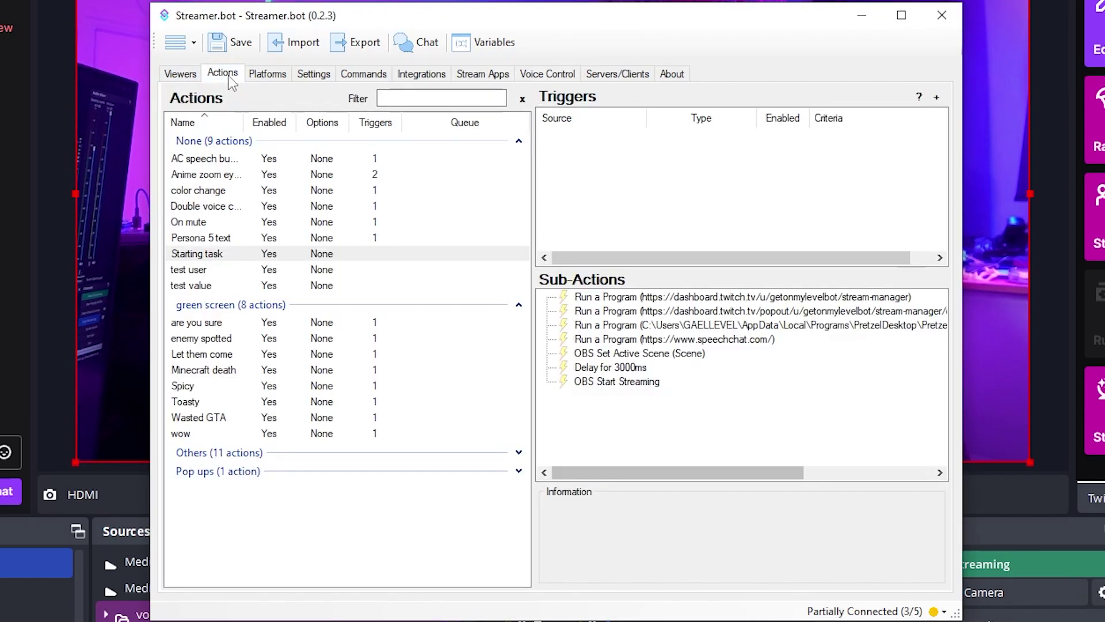
right_click(676, 178)
mouse_move(748, 288)
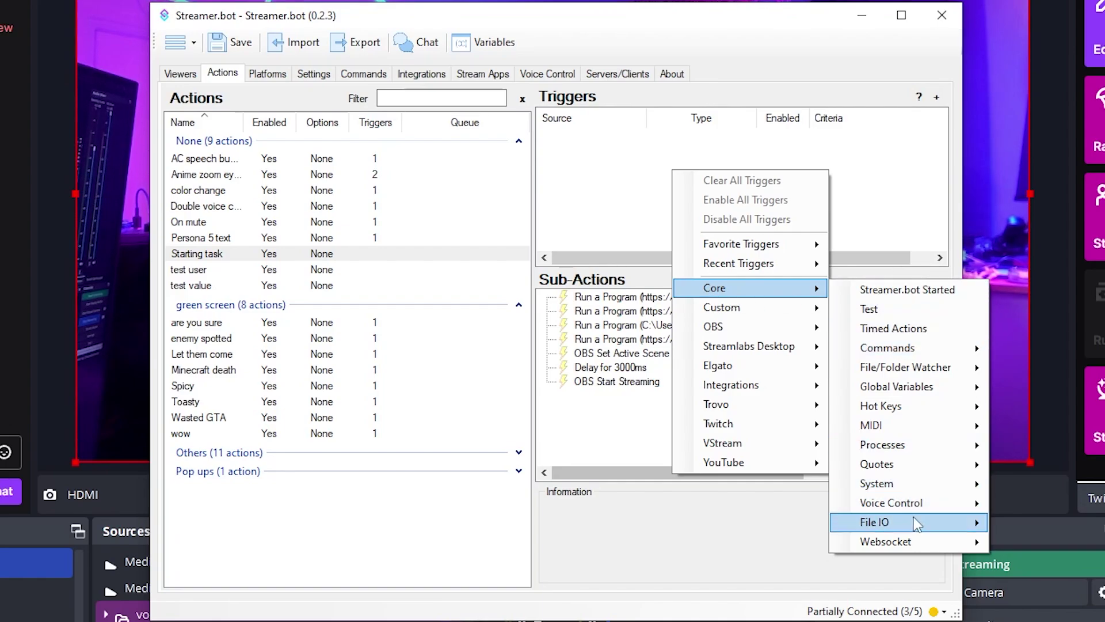
mouse_move(915, 503)
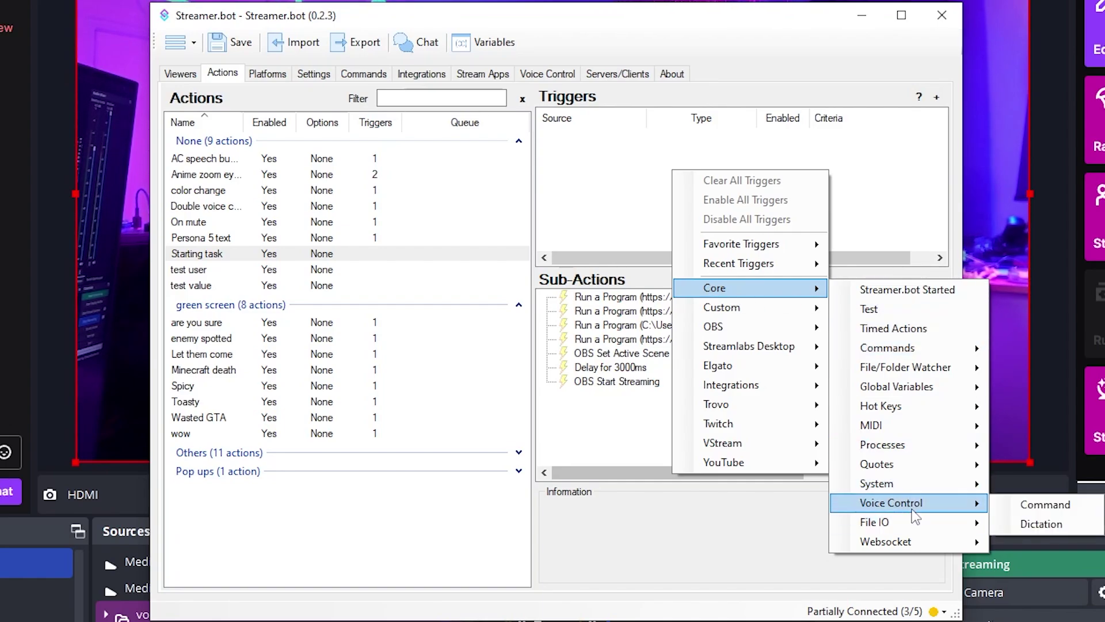
left_click(1030, 506)
left_click(547, 307)
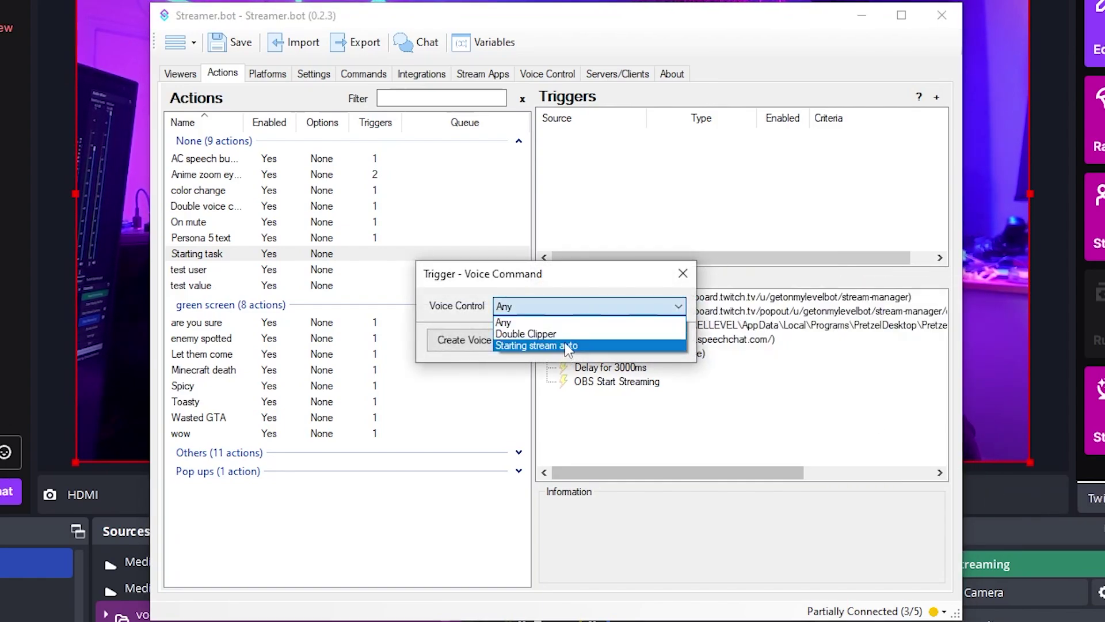
left_click(575, 345)
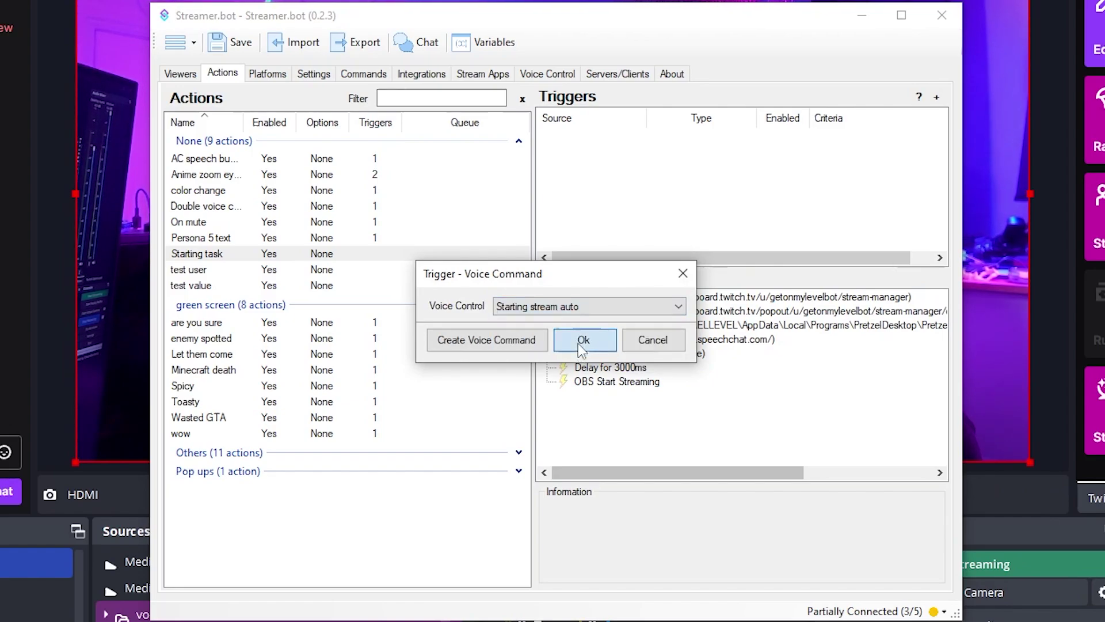
left_click(578, 343)
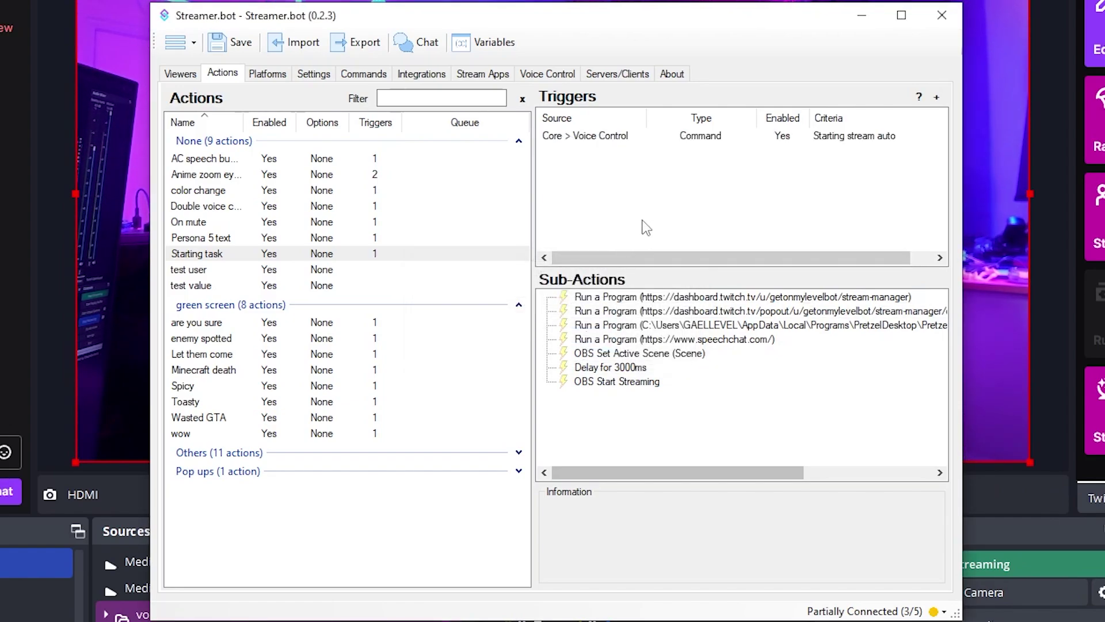
left_click_drag(308, 22, 0, 199)
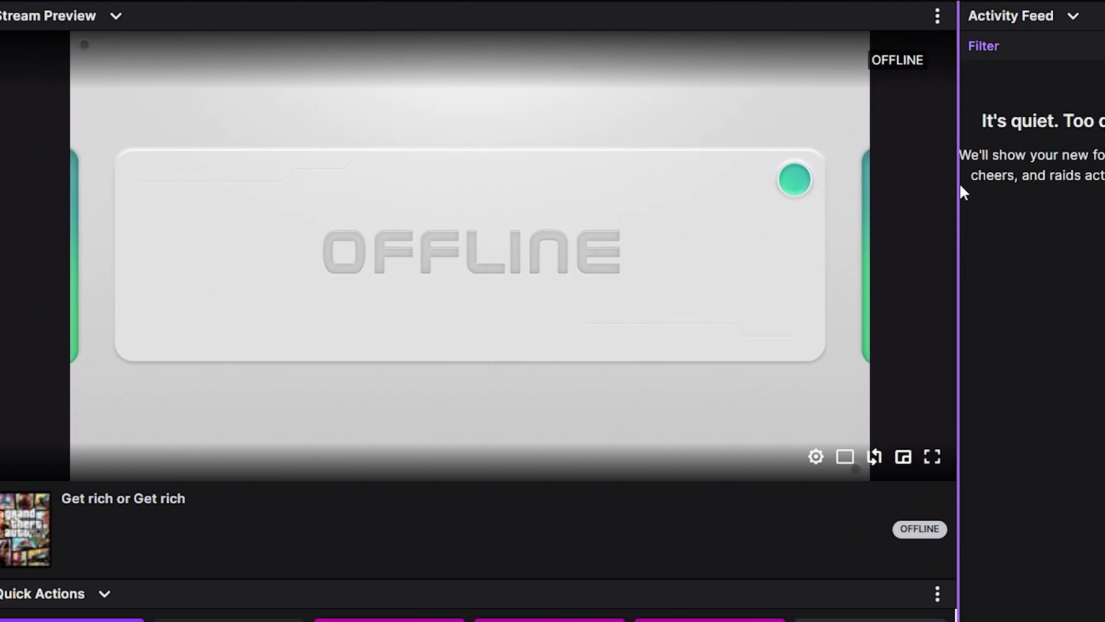
left_click_drag(960, 188, 996, 185)
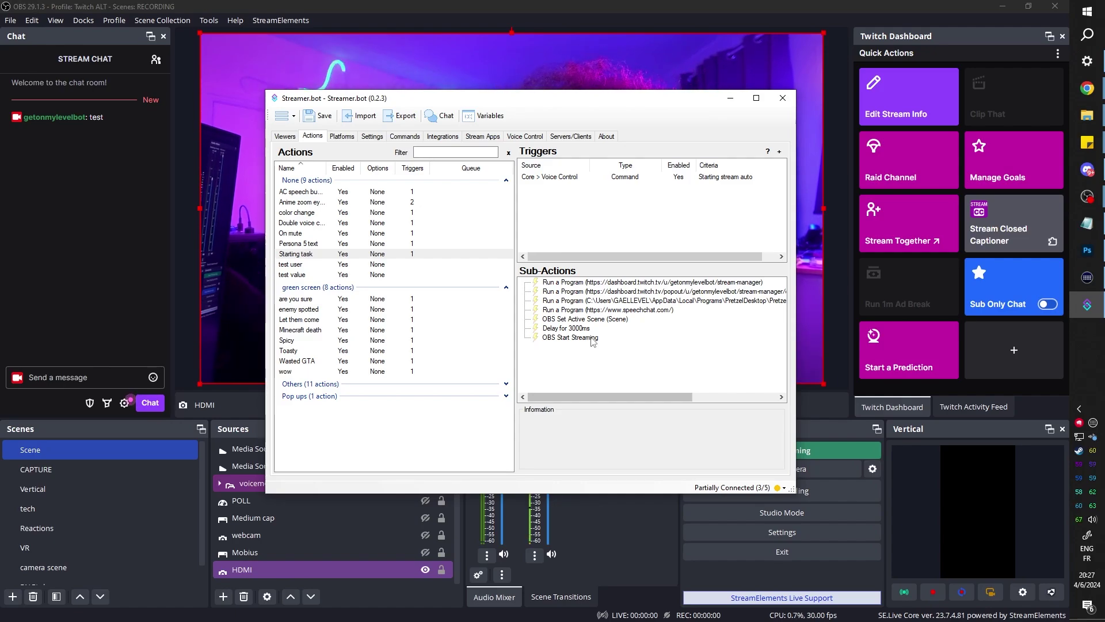
Disable the OBS Start Streaming sub-action in the Starting task action
left_click(593, 340)
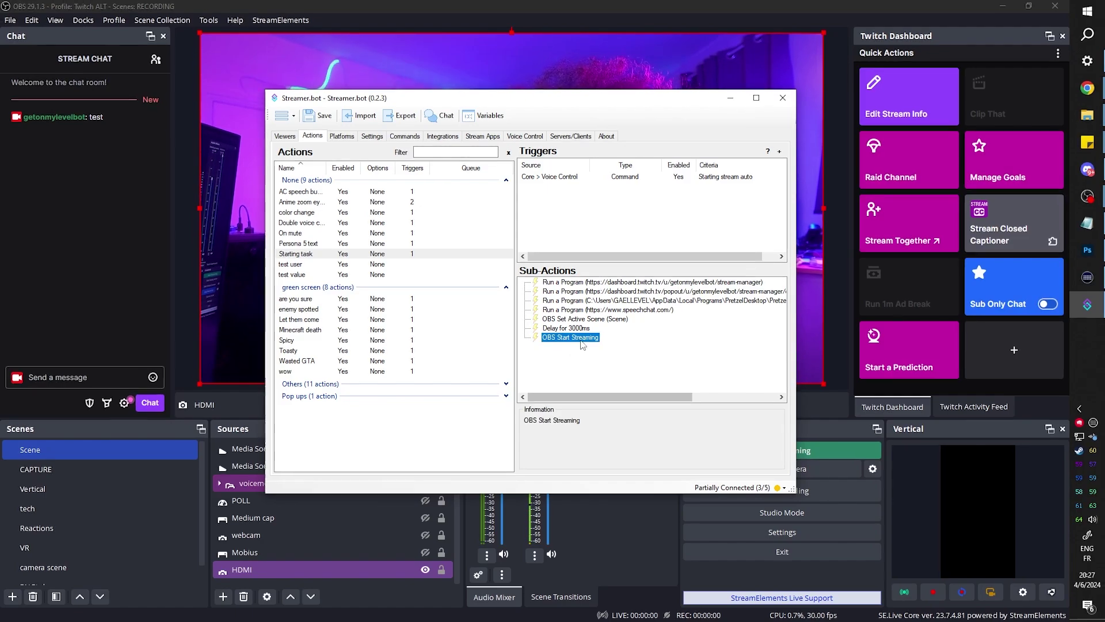
right_click(592, 341)
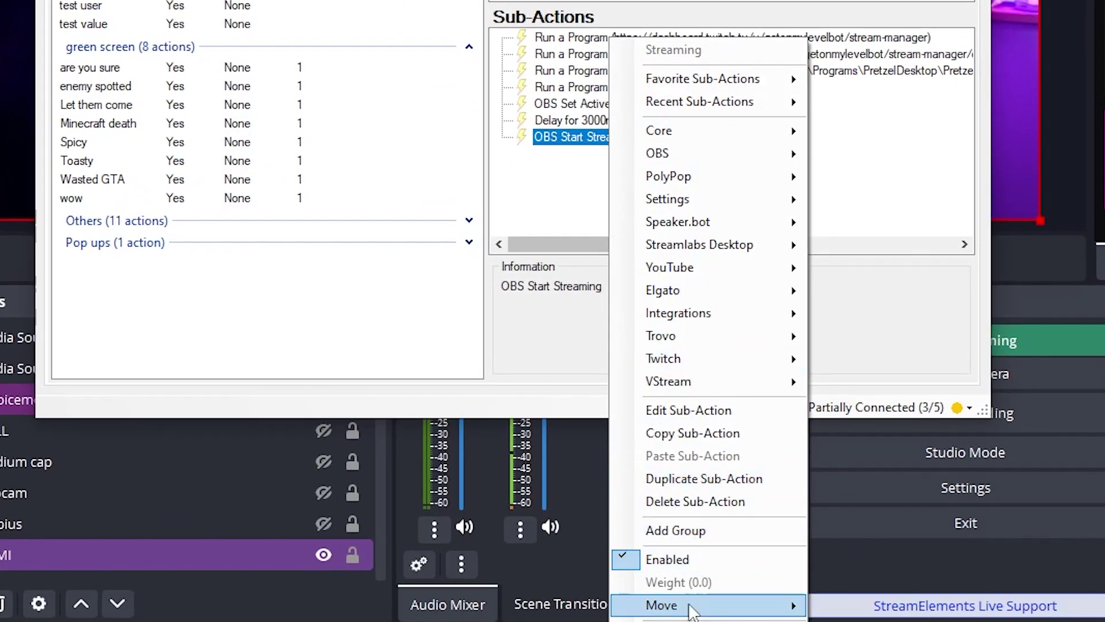
left_click(699, 554)
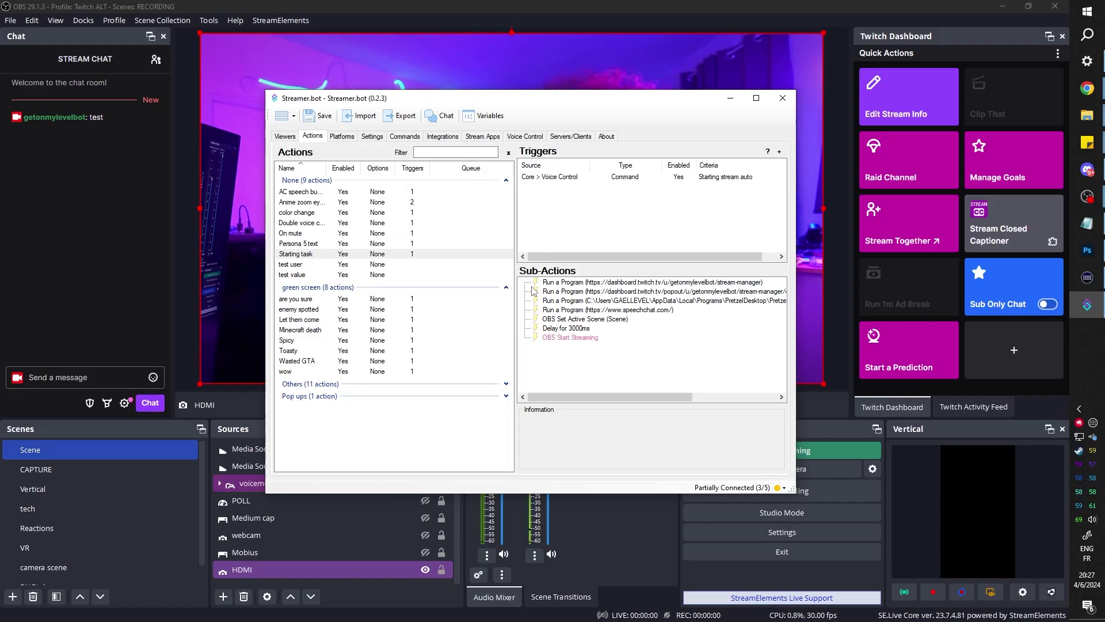
Switch OBS to the CAPTURE scene for a test of the voice-triggered action, and inspect the opened Pretzel and browser windows and the active scene
left_click(51, 470)
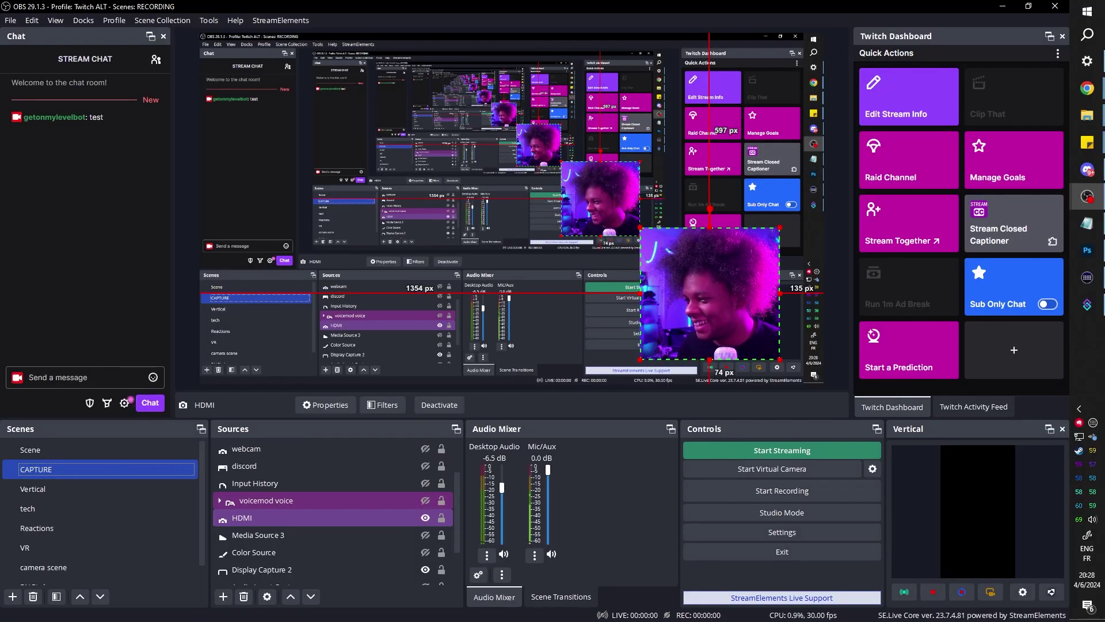
key("alt+Tab")
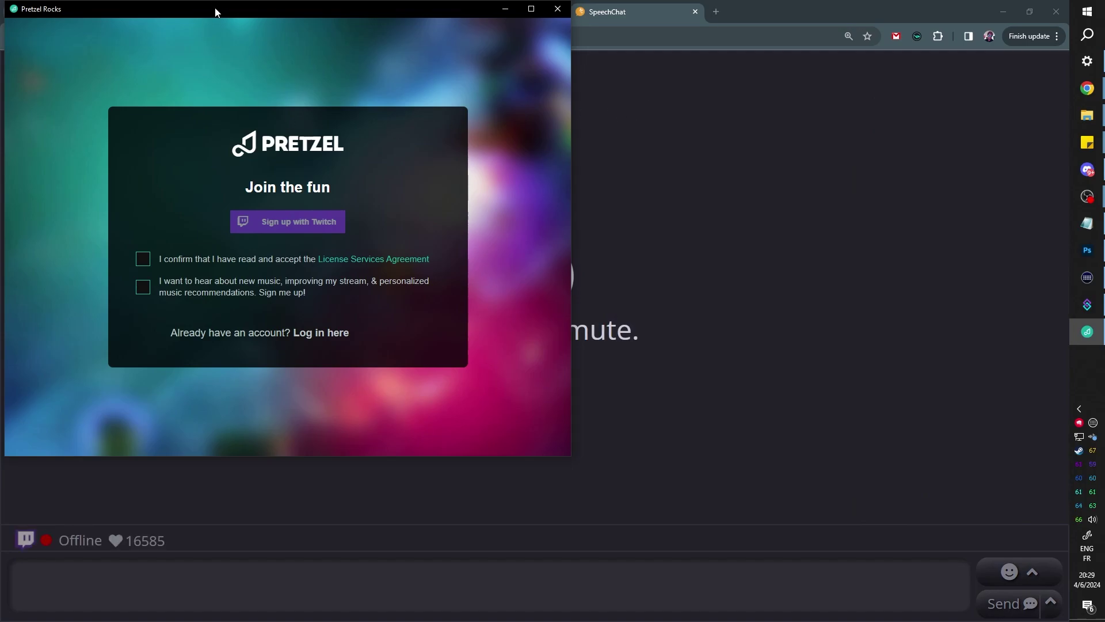
left_click_drag(215, 12, 268, 82)
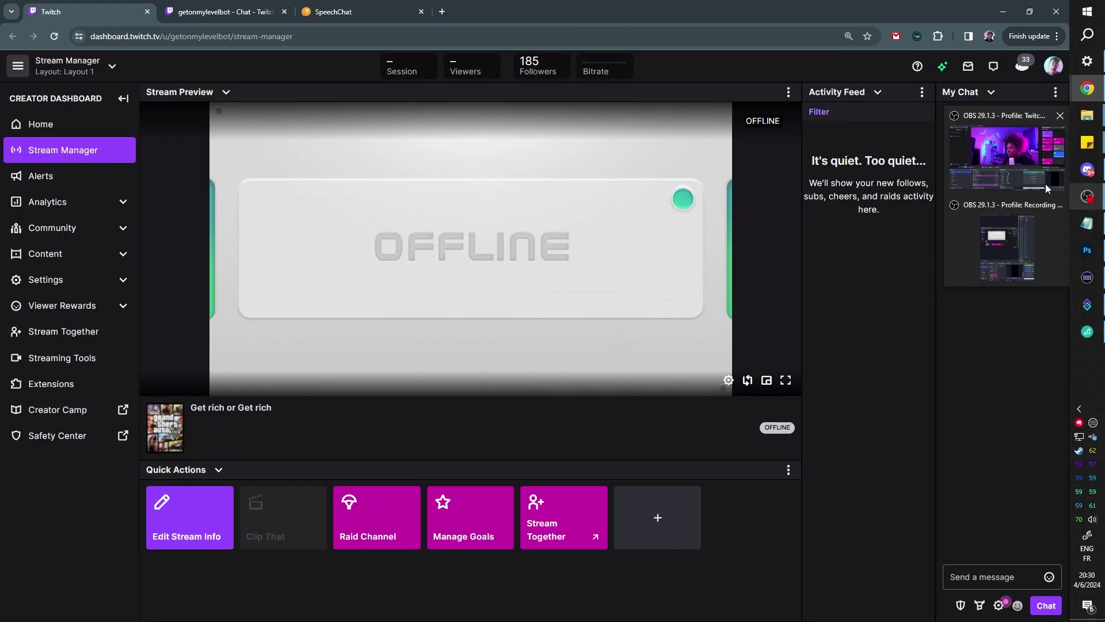
left_click(986, 184)
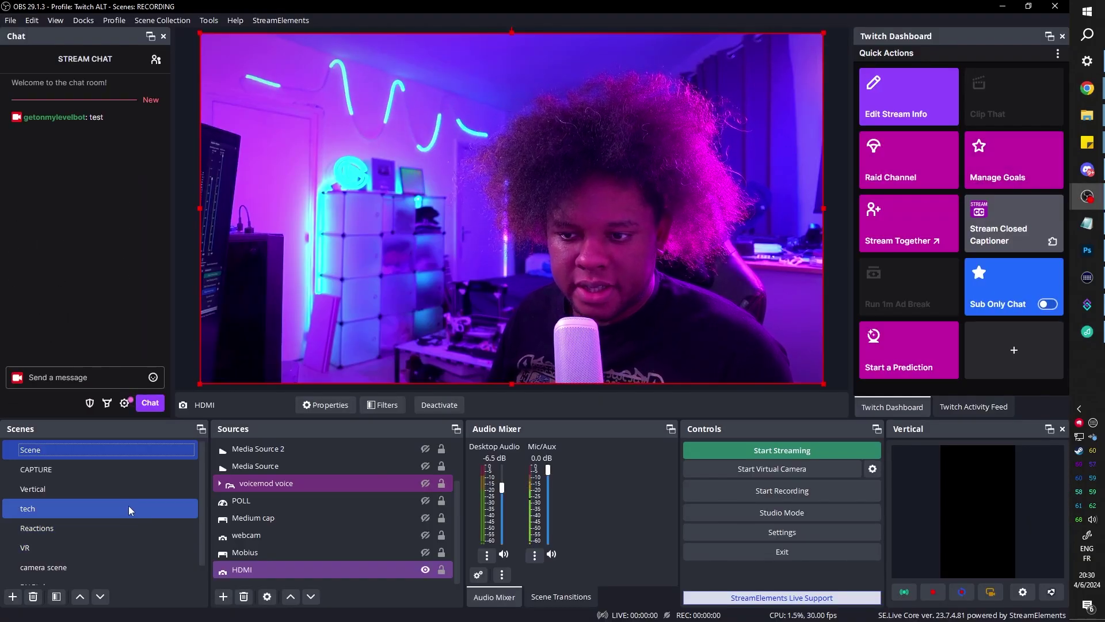
left_click(262, 449)
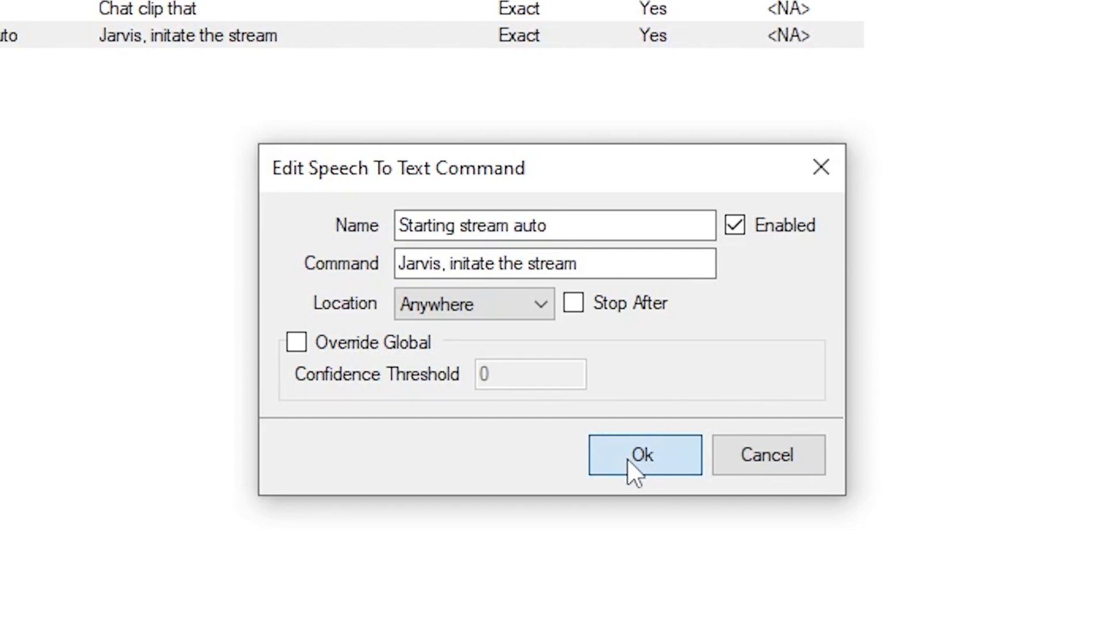
Correct the phrase of the Starting stream auto voice command to "Jarvis, initiate the stream" with the location Exact
left_click(628, 459)
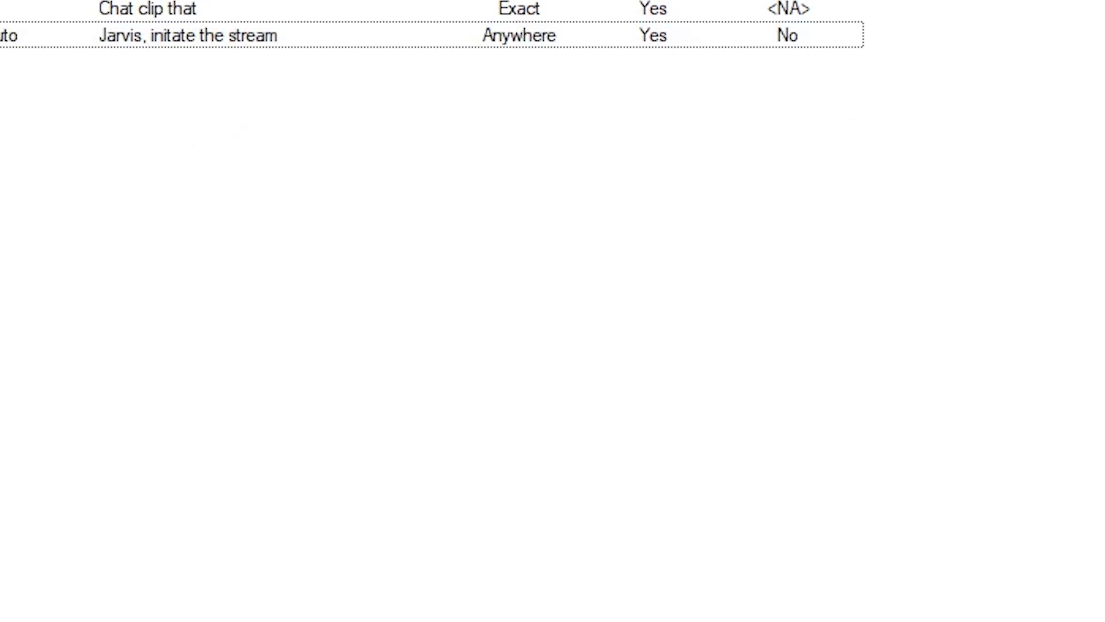
double_click(130, 43)
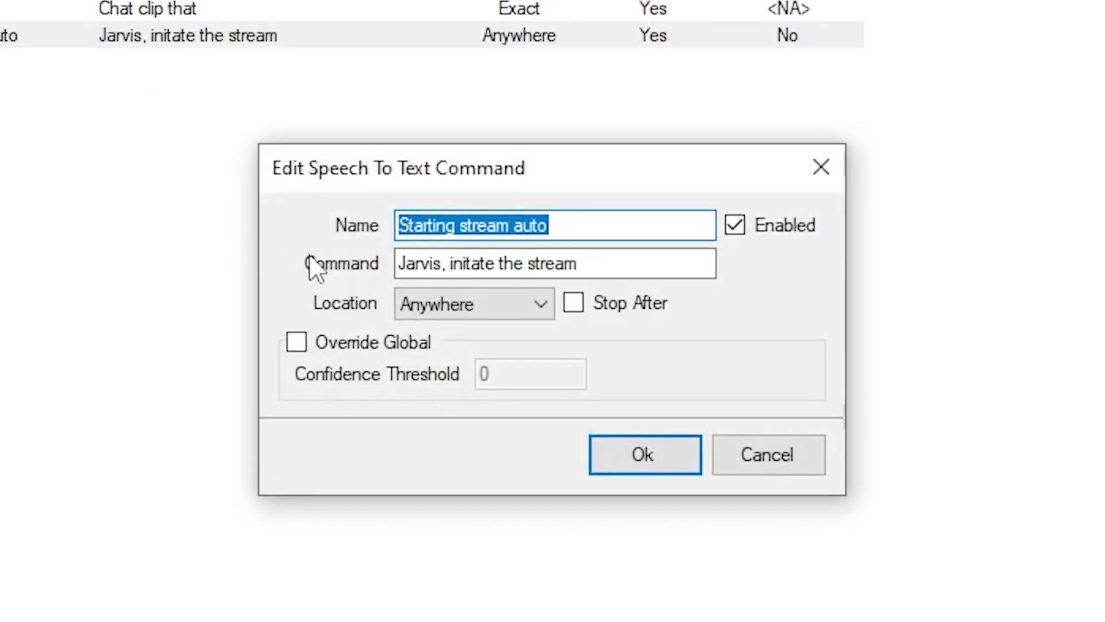
left_click(471, 263)
type("i")
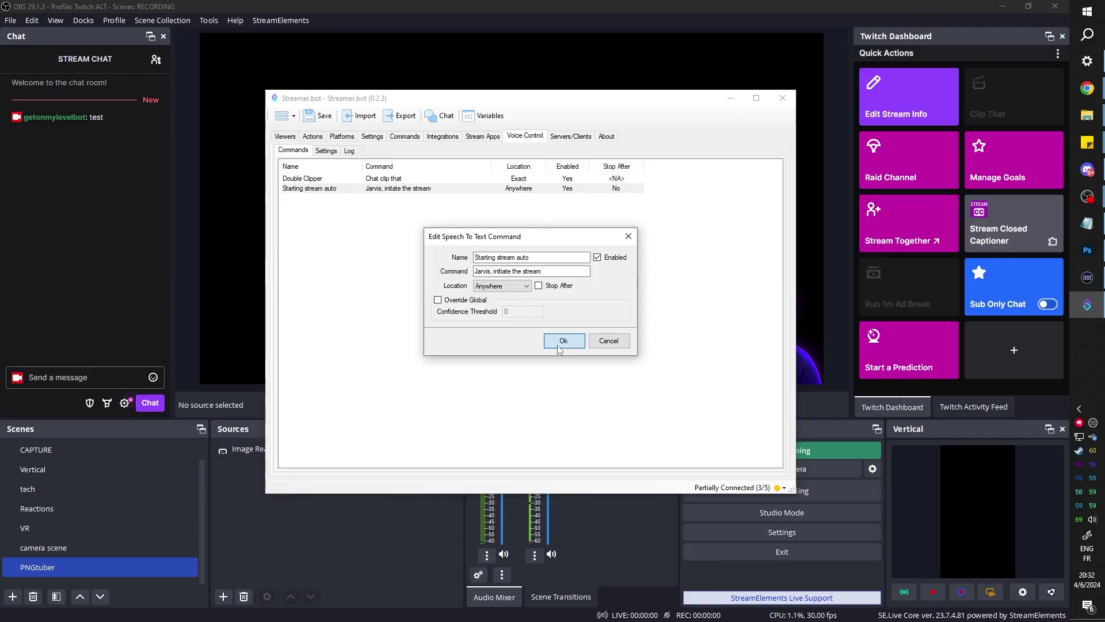
left_click(558, 346)
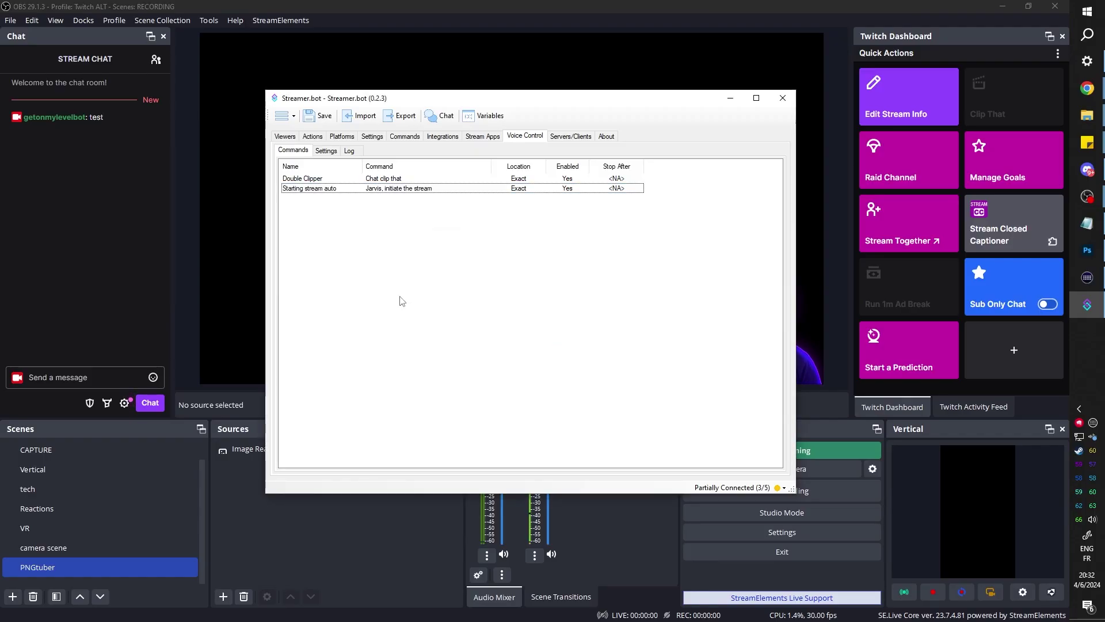
Switch to Voicemod and look through the favorite, custom and general voices in Voicebox
left_click(494, 6)
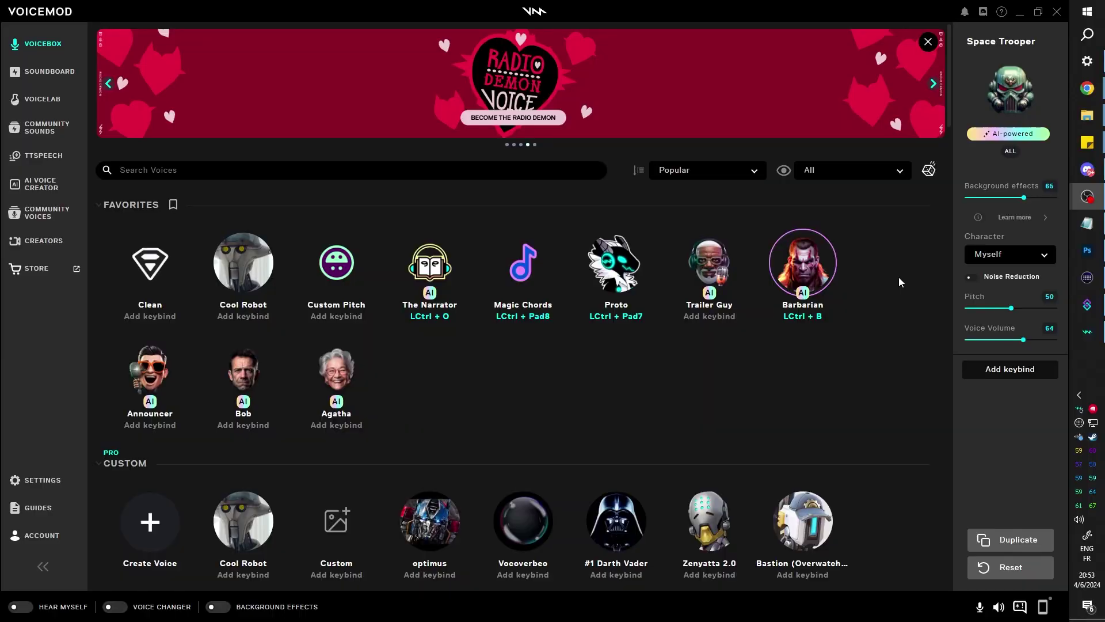
scroll(899, 278, "down", 1)
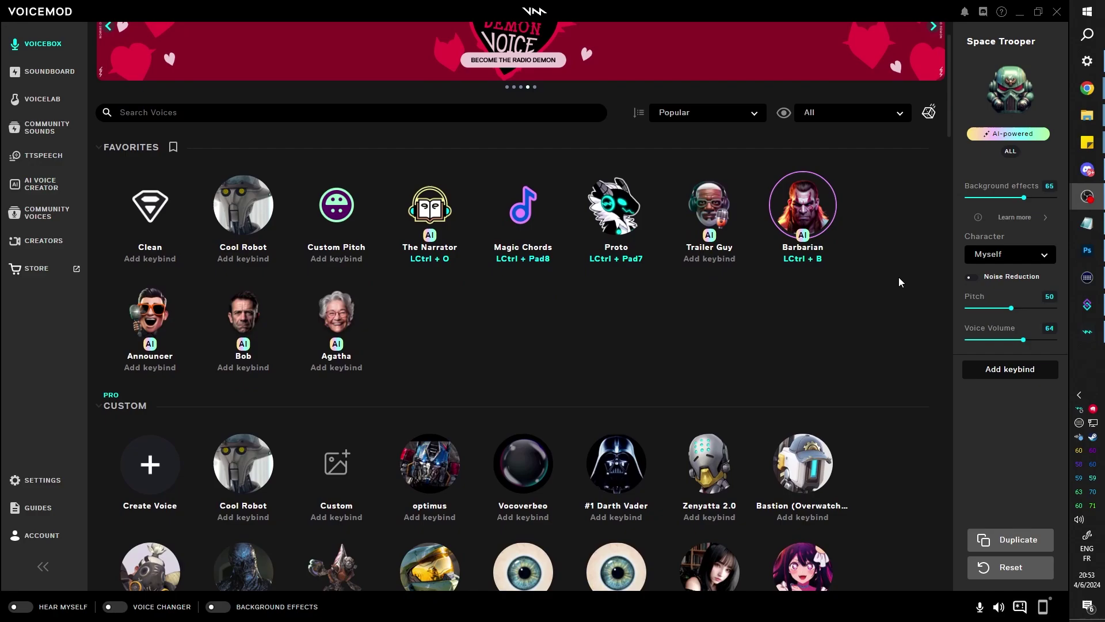
scroll(902, 285, "down", 3)
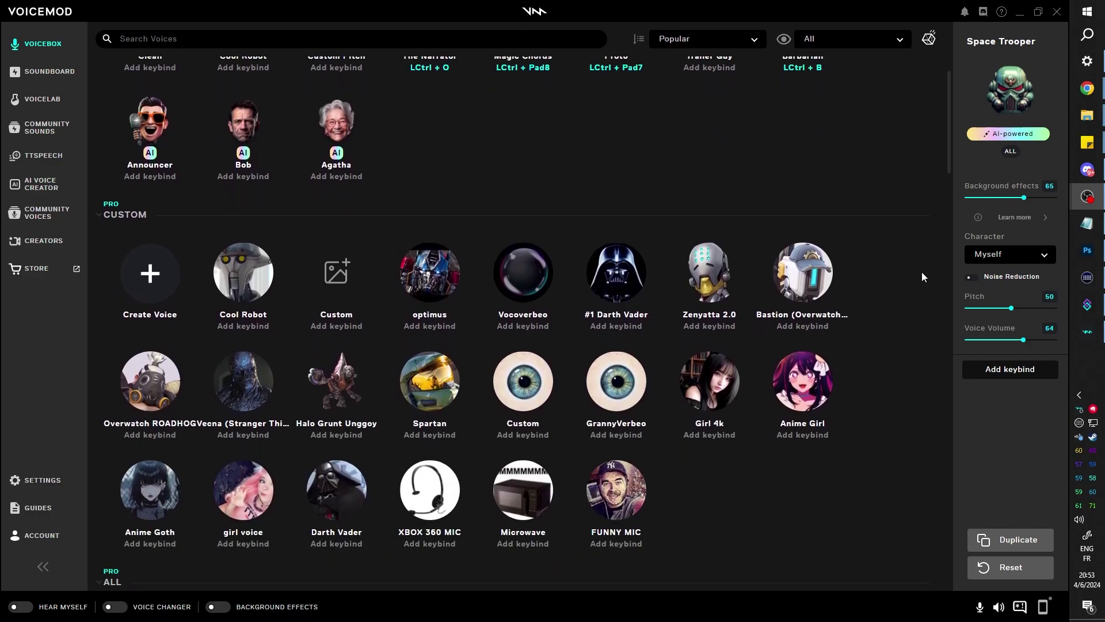
scroll(921, 273, "down", 2)
scroll(921, 273, "down", 3)
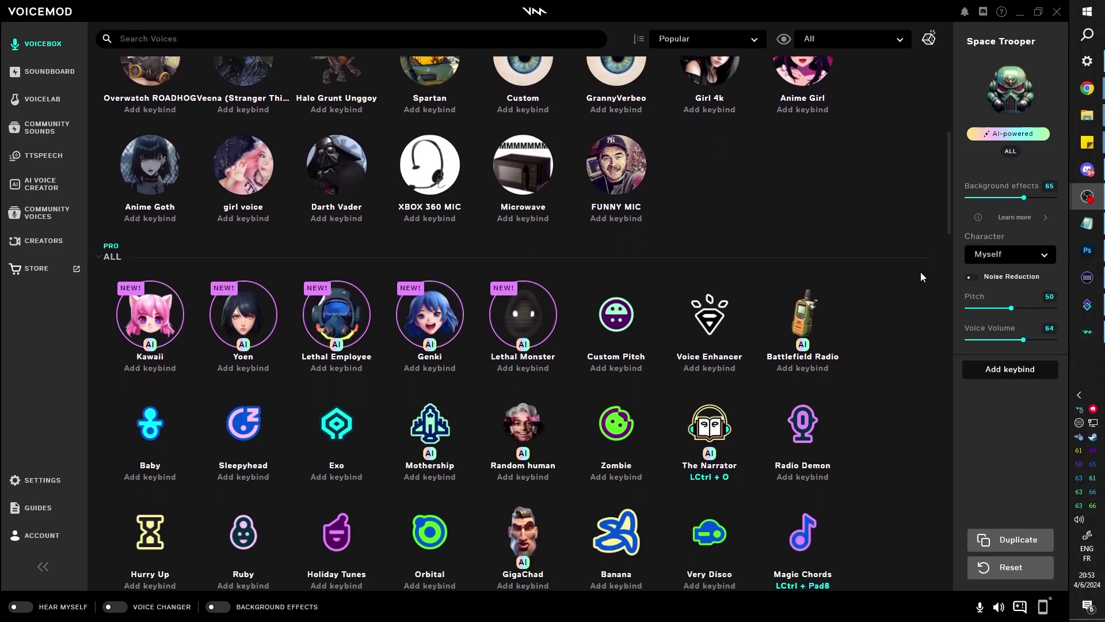
scroll(921, 272, "down", 3)
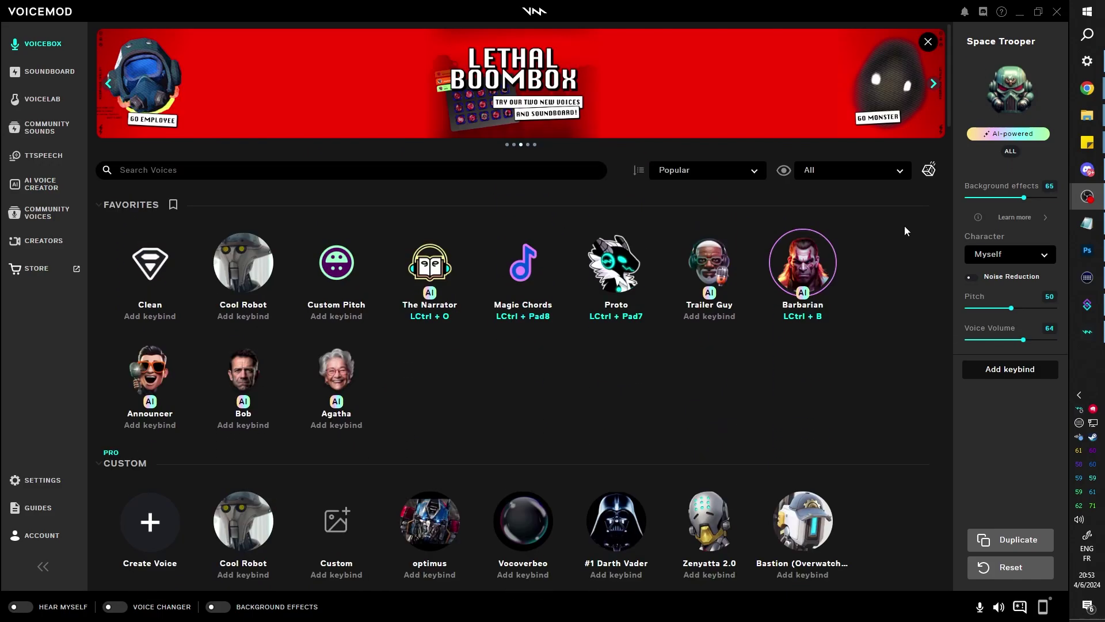
scroll(909, 236, "down", 3)
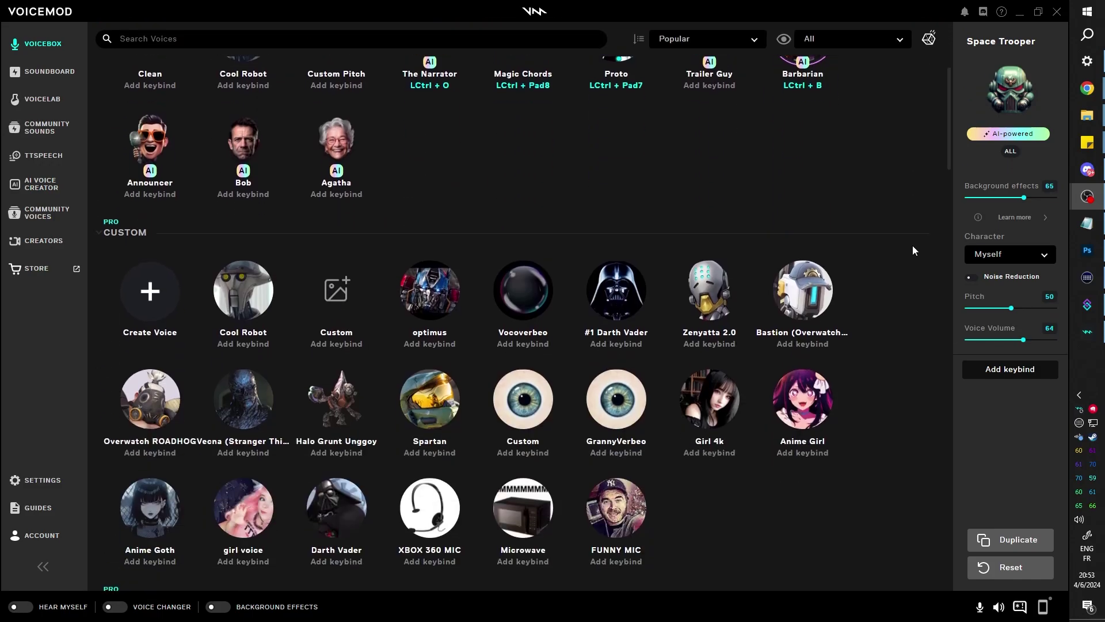
scroll(913, 245, "down", 15)
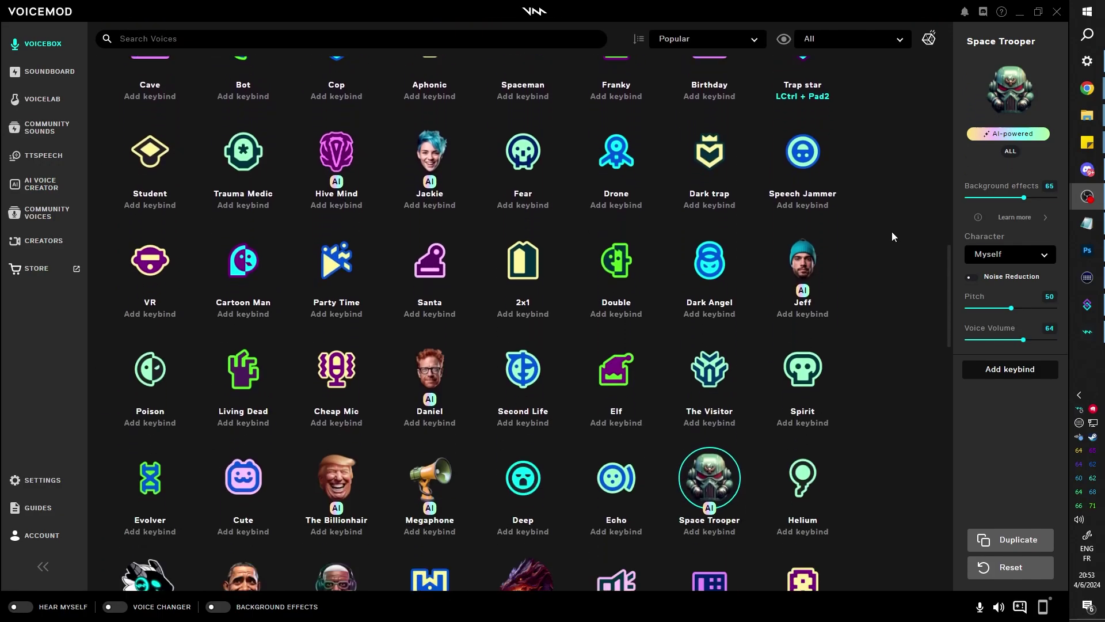
scroll(893, 231, "down", 3)
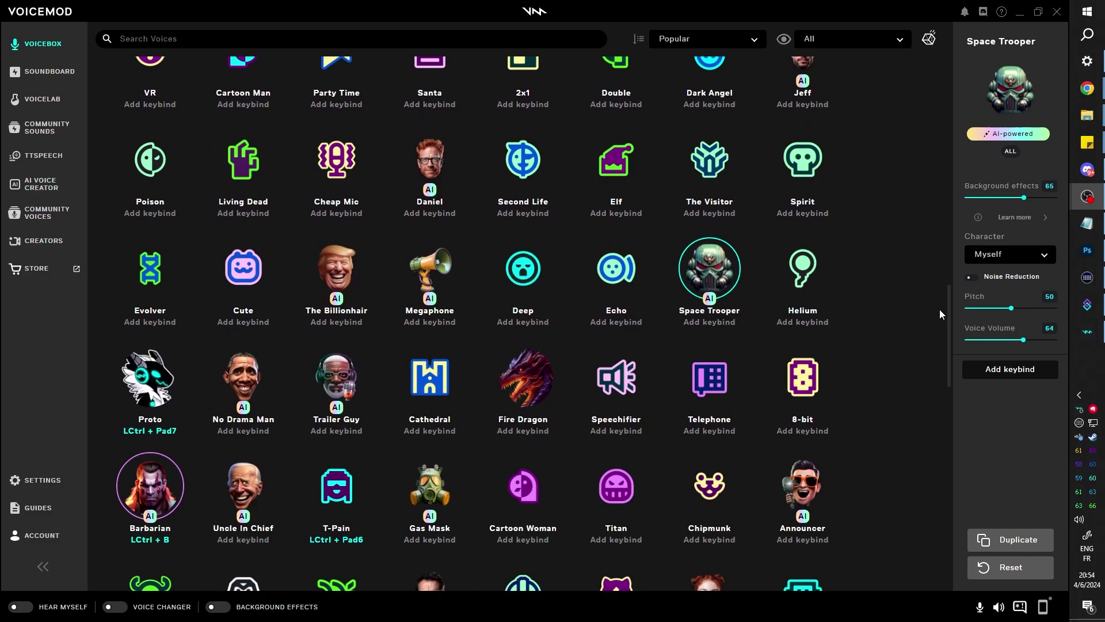
left_click_drag(948, 309, 36, 217)
Browse the trending community voices and search them for "batman"
left_click(38, 218)
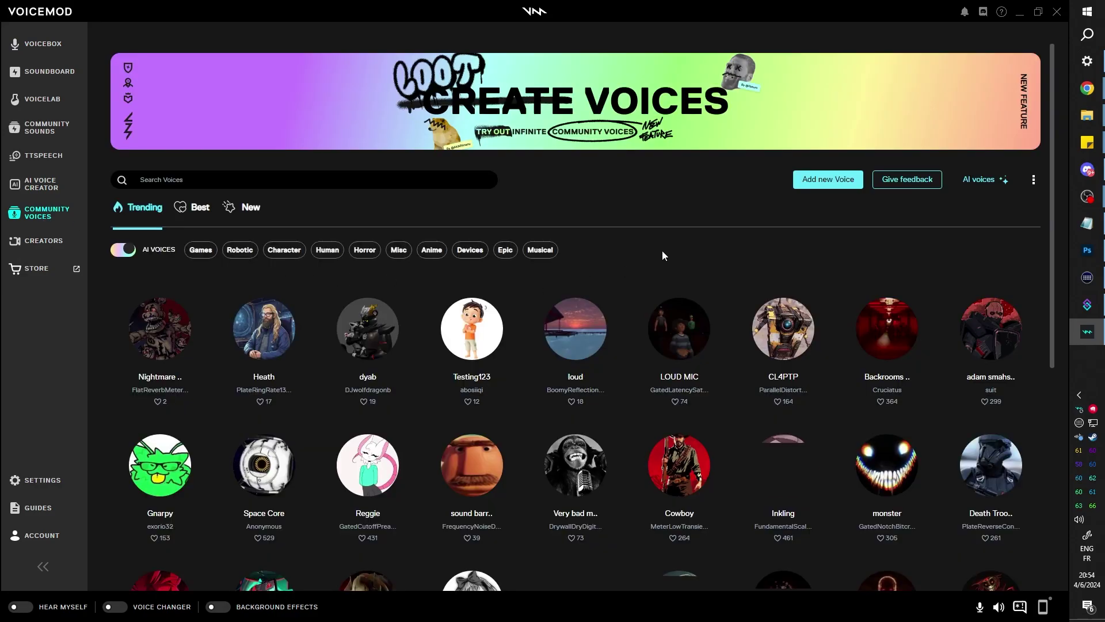
scroll(647, 274, "down", 6)
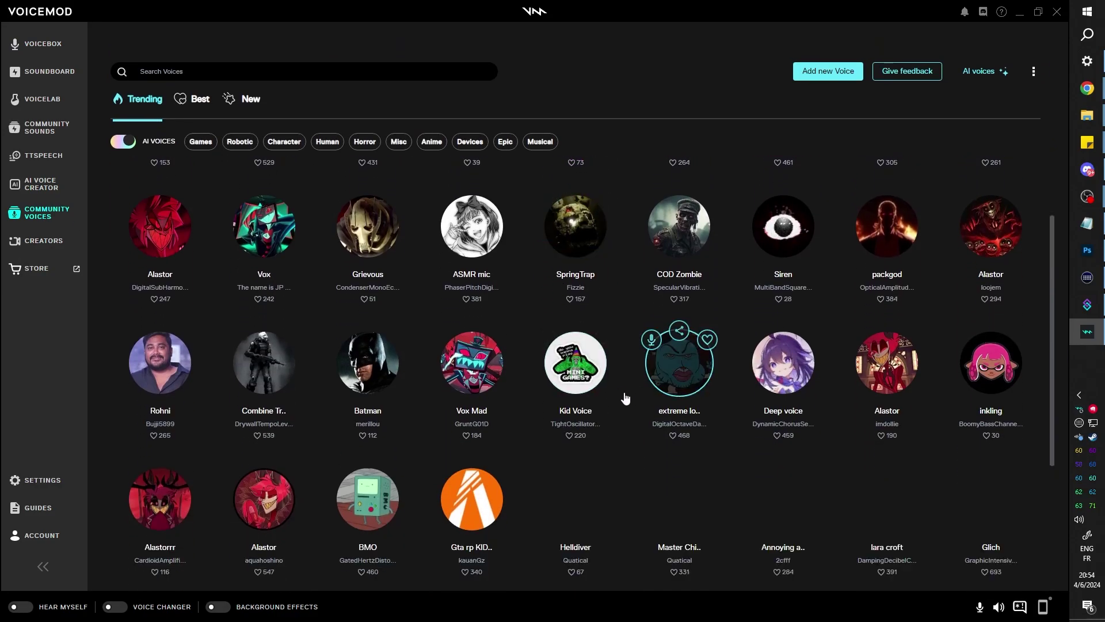
scroll(238, 188, "up", 6)
left_click(238, 187)
type("batma")
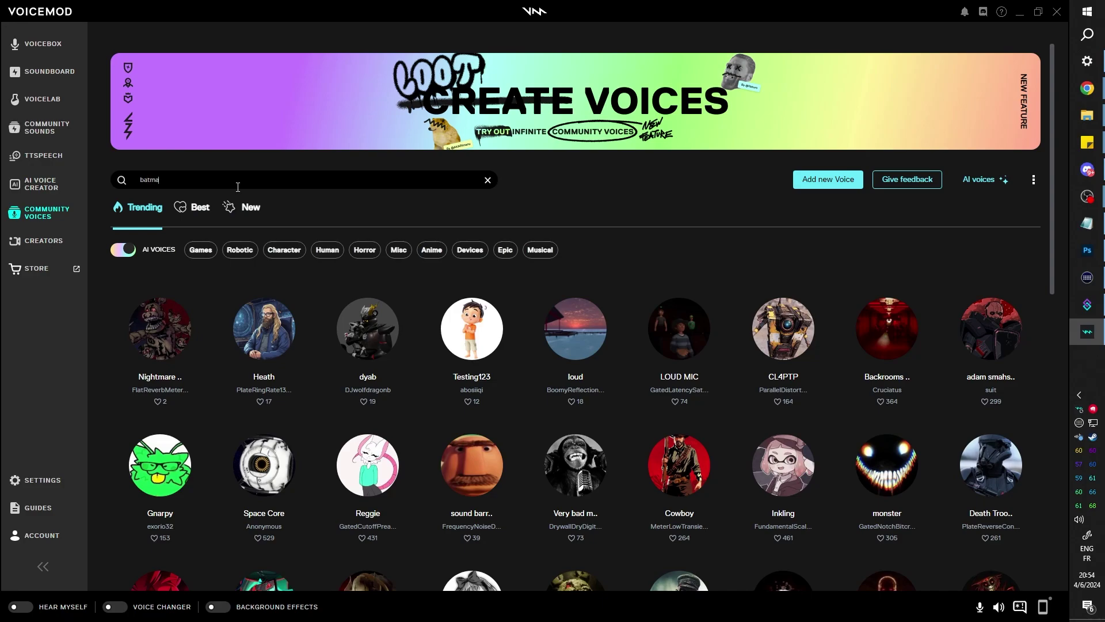
type("n")
mouse_move(327, 356)
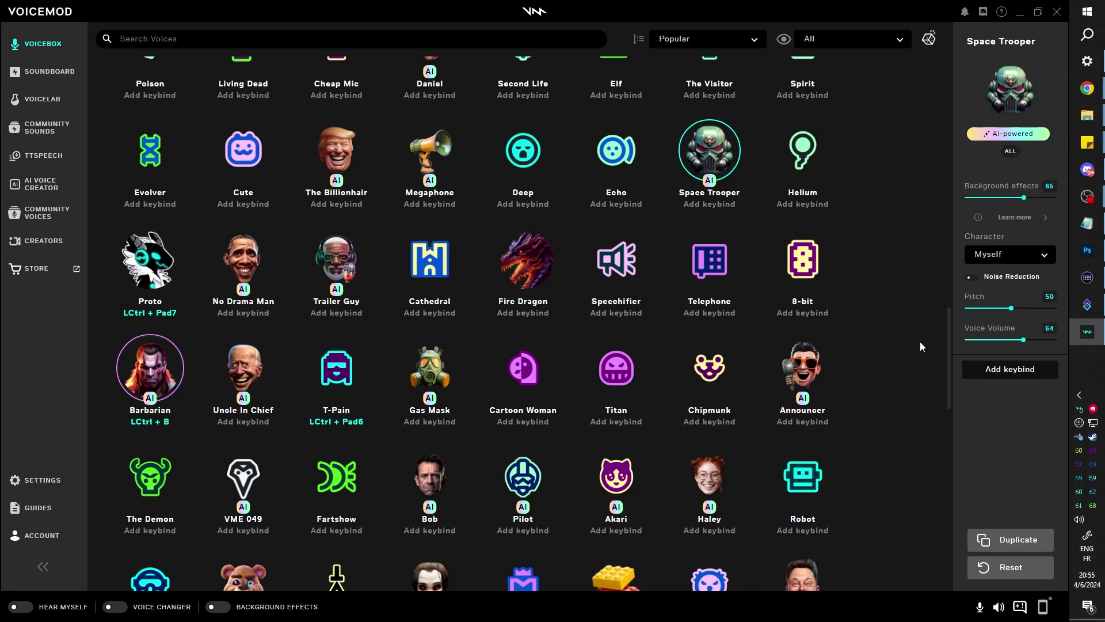
Return to the Voicebox voices and enable Hear Myself and the voice changer
left_click_drag(948, 339, 913, 85)
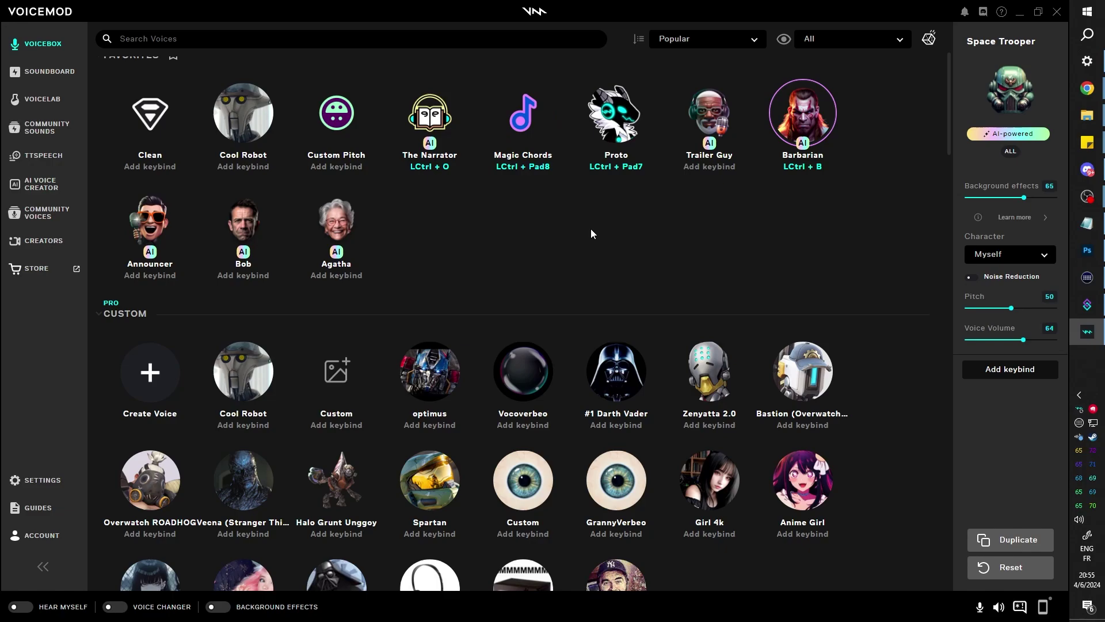
key("ctrl+shift+h")
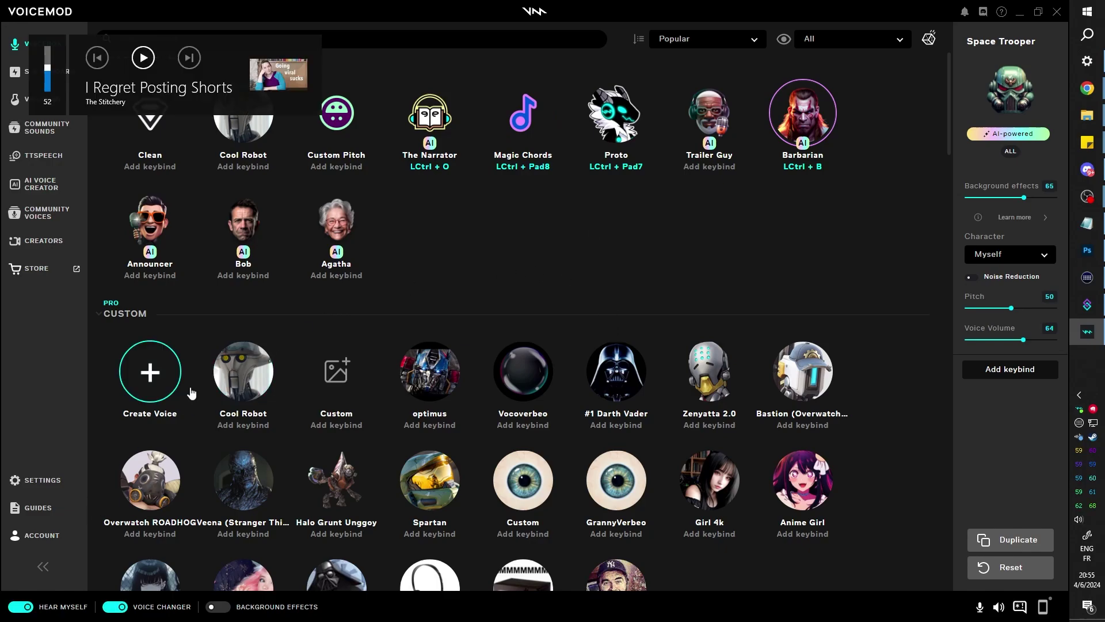
scroll(837, 332, "down", 10)
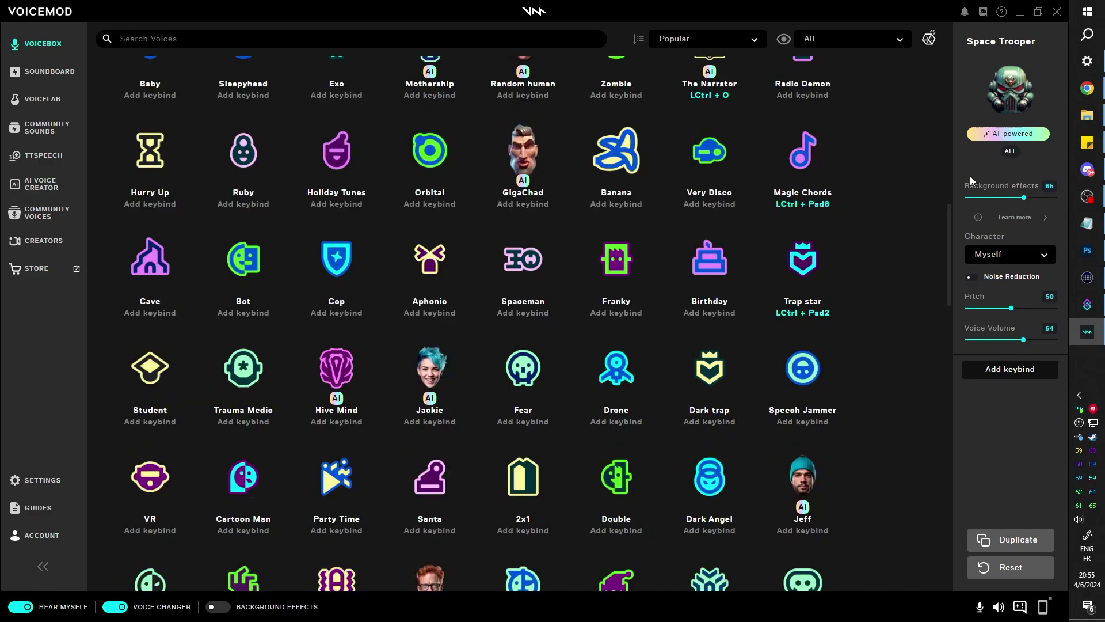
Try the Man character on the Space Trooper voice and change the character to Woman
left_click(1047, 264)
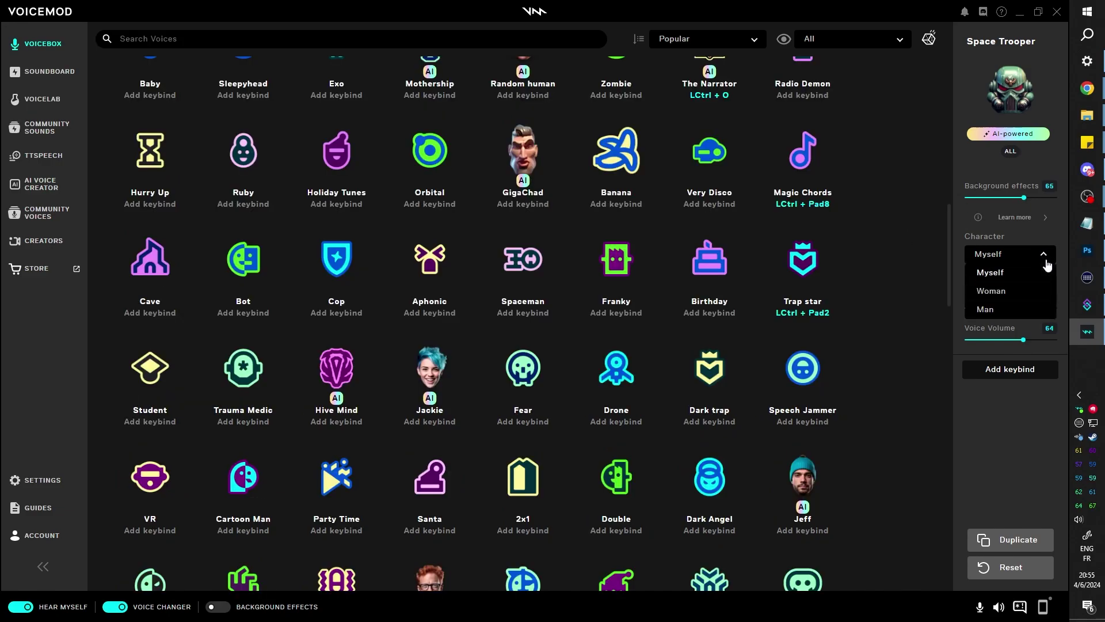
left_click(986, 311)
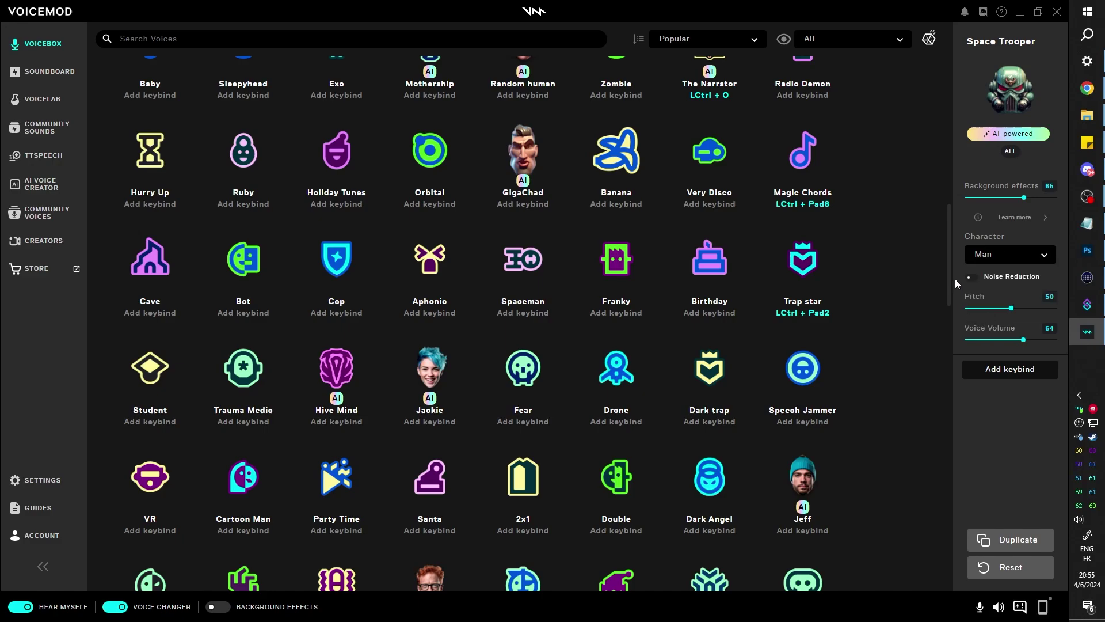
left_click(1046, 257)
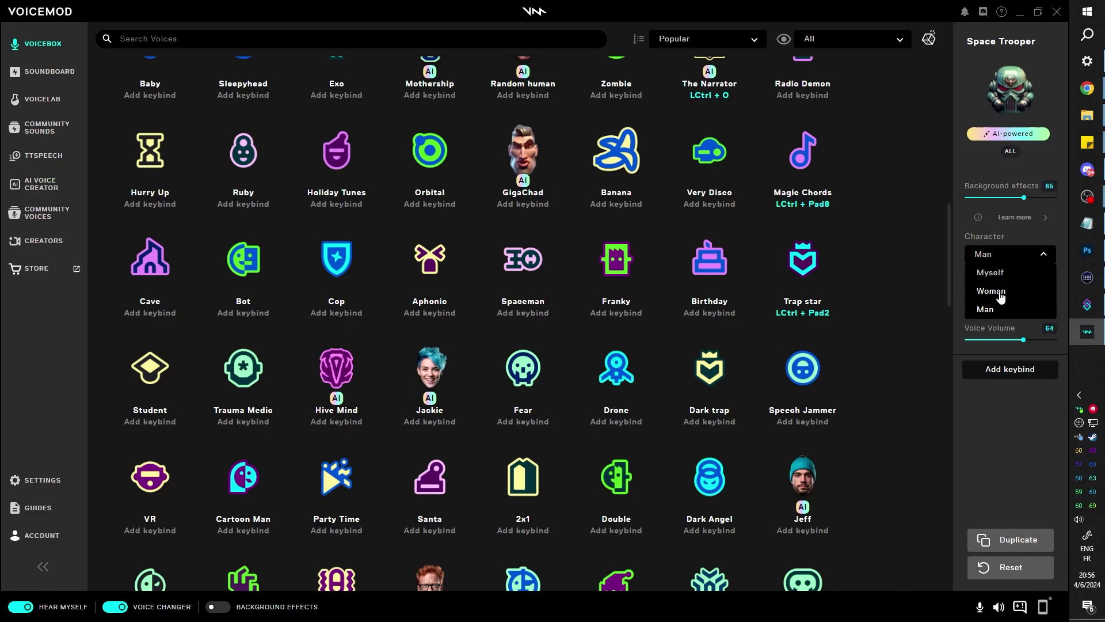
left_click(992, 291)
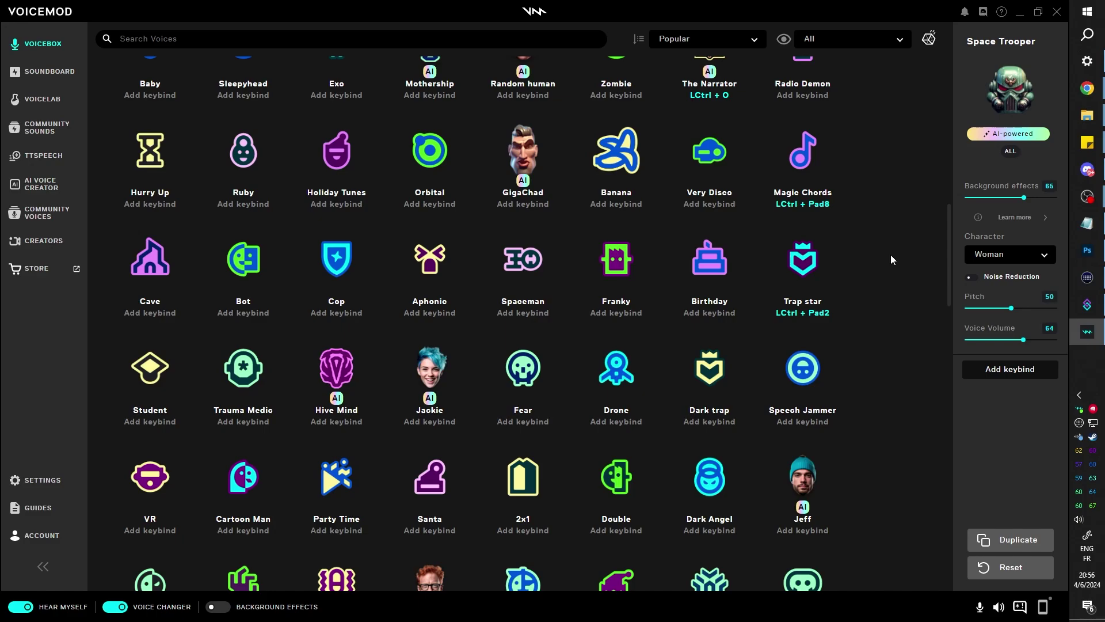
scroll(890, 255, "down", 3)
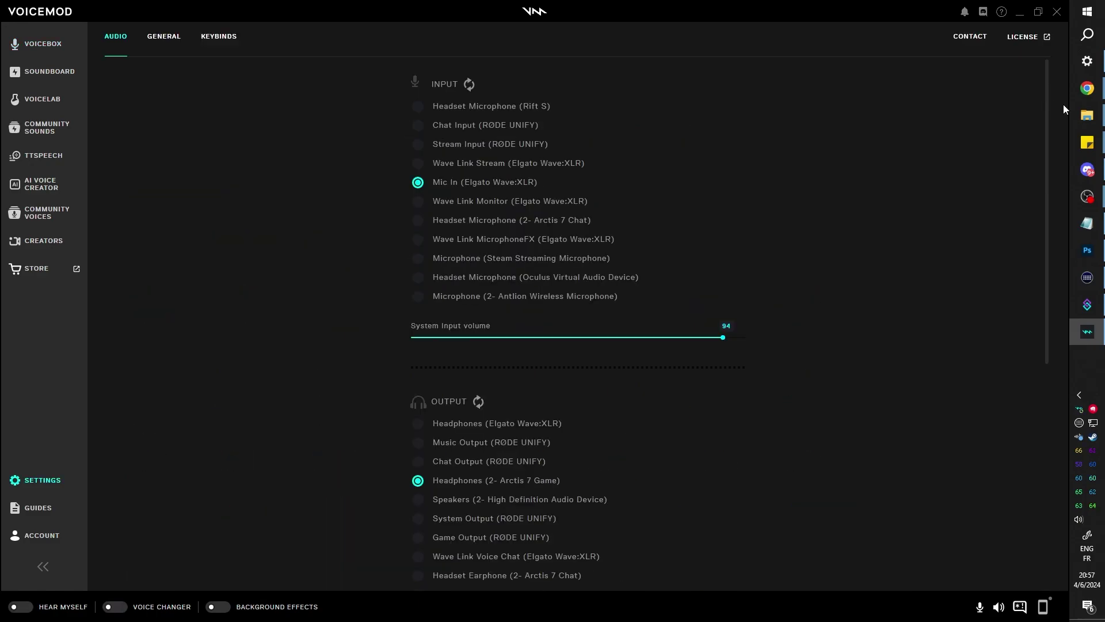
Check the input device in the Windows Sound settings and launch Audacity
left_click(1085, 68)
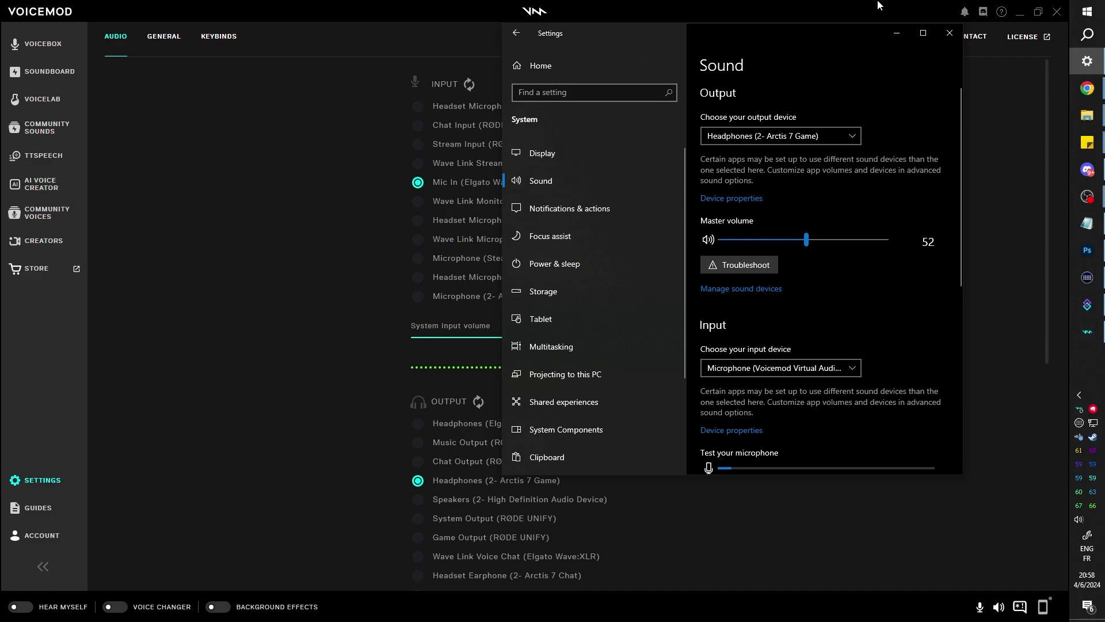
key("super")
type("audi")
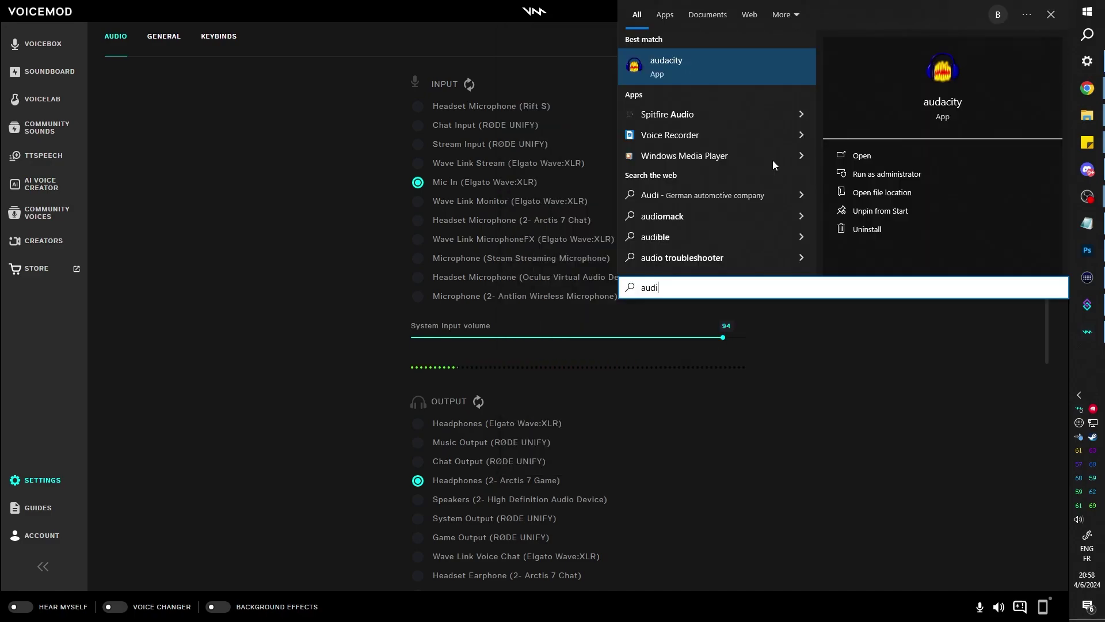
key("Return")
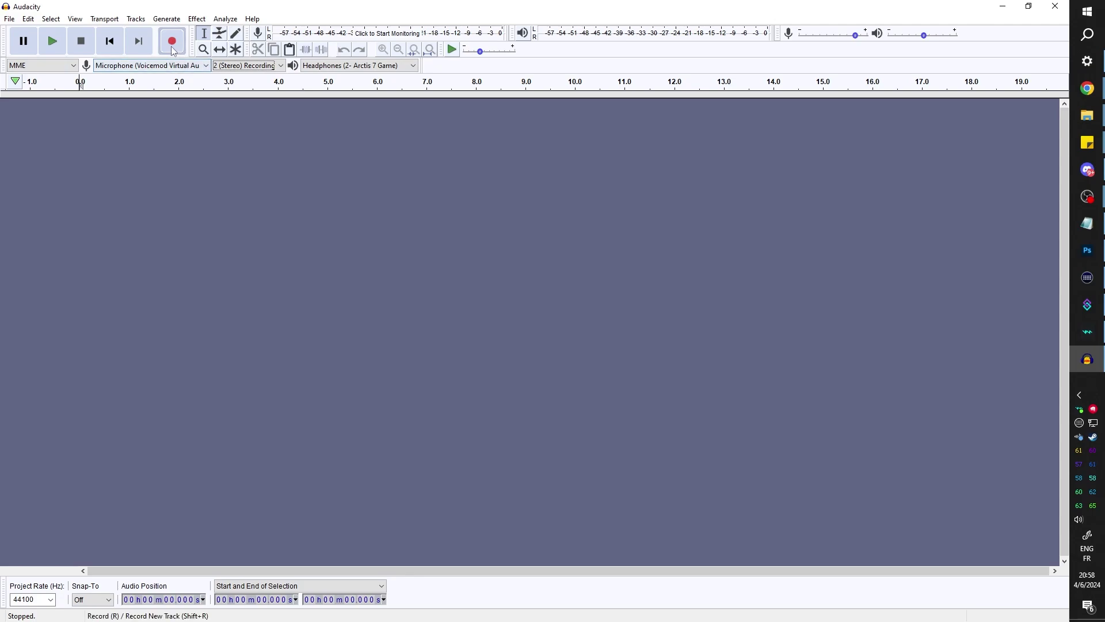
Record a short test clip through the Voicemod virtual microphone and play it back
left_click(173, 48)
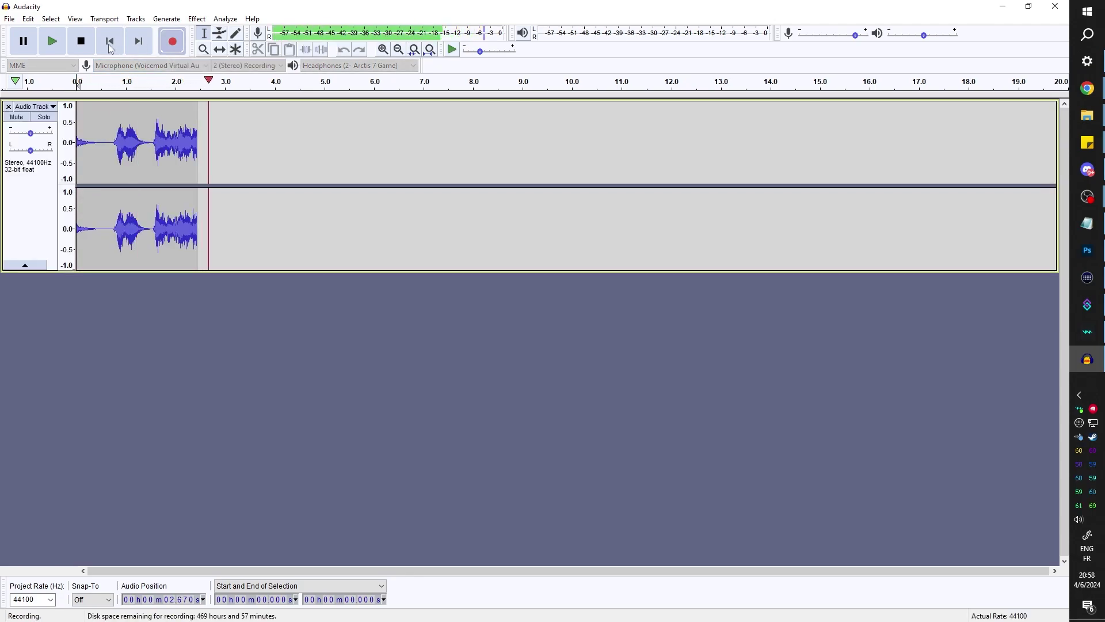
left_click(87, 47)
left_click(54, 43)
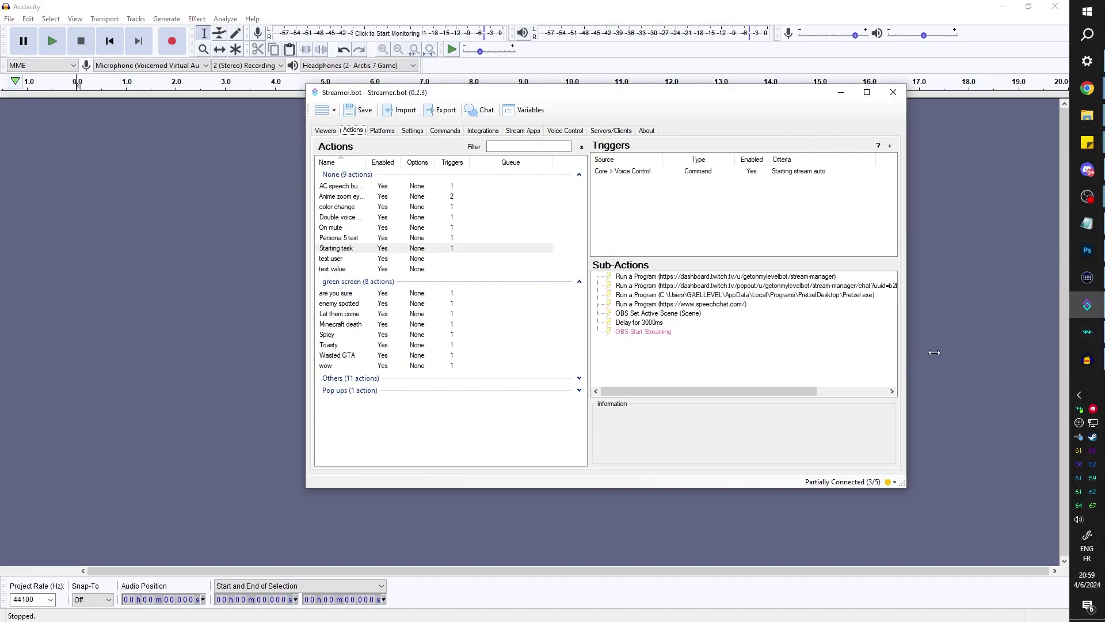
Place Streamer.bot beside Audacity and record the spoken response covering the listed sub-actions
left_click_drag(978, 352, 1016, 352)
key("super+Right")
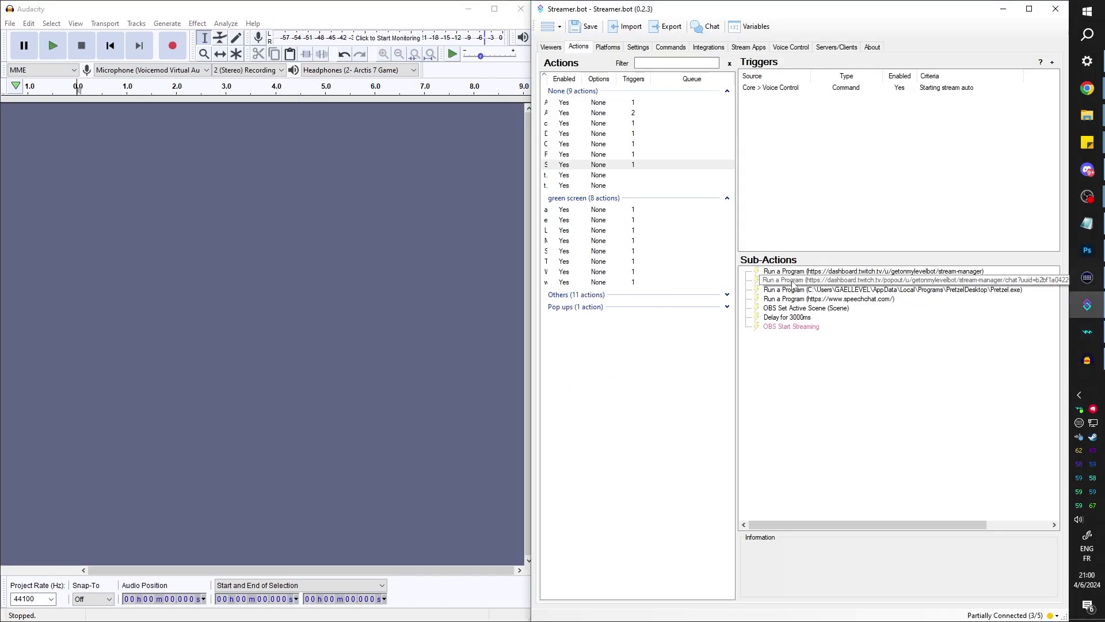
left_click(173, 45)
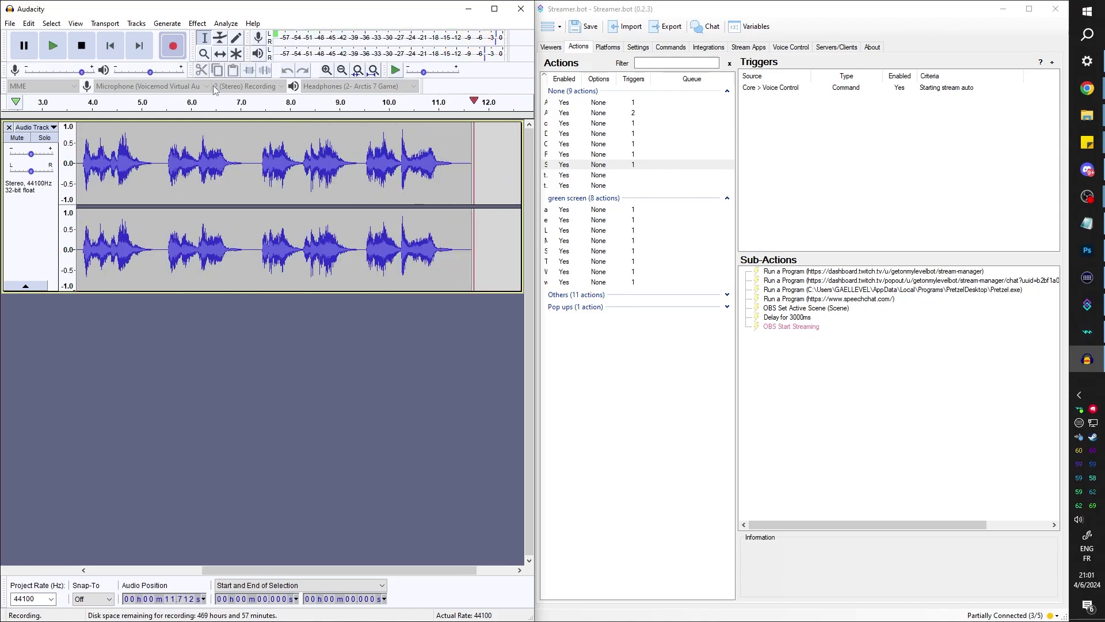
key("space")
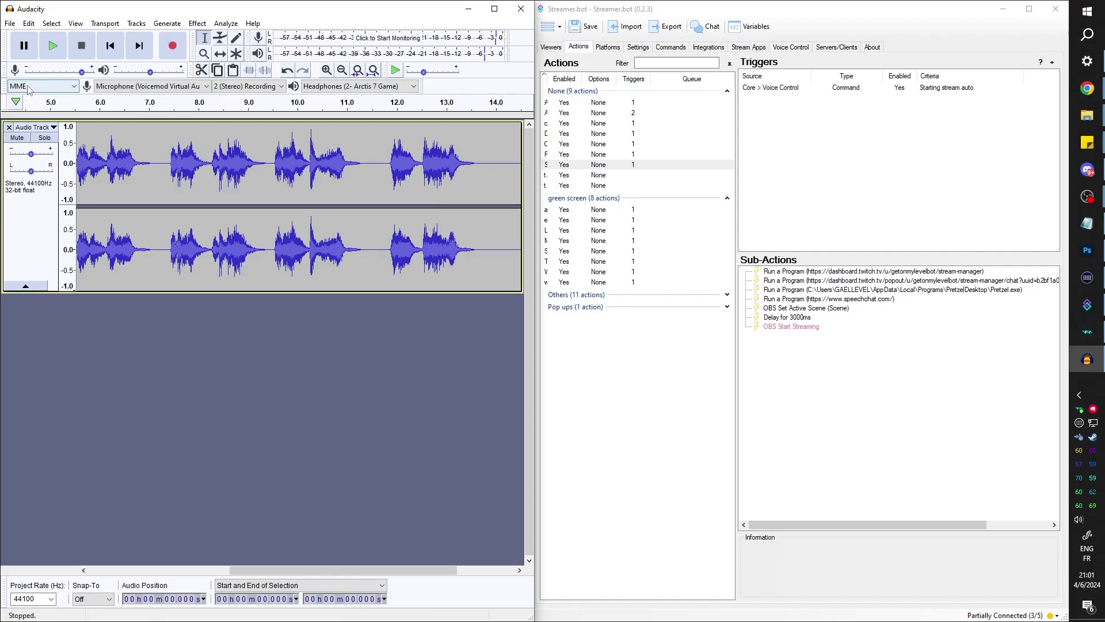
Play back the voice recording and trim the silences from the track
left_click(54, 48)
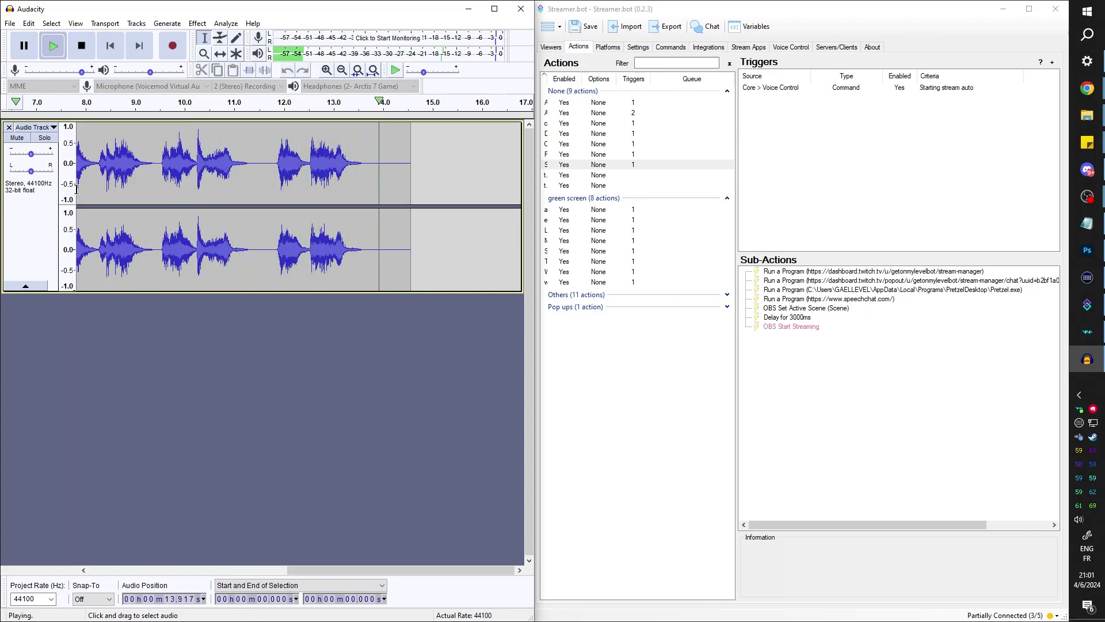
key("space")
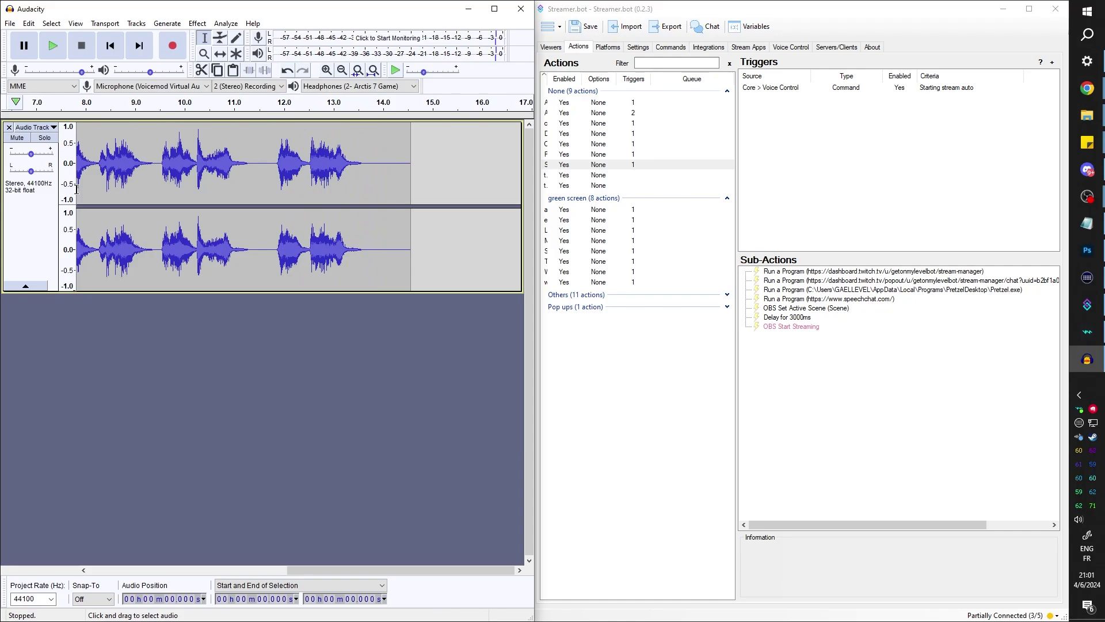
left_click(237, 71)
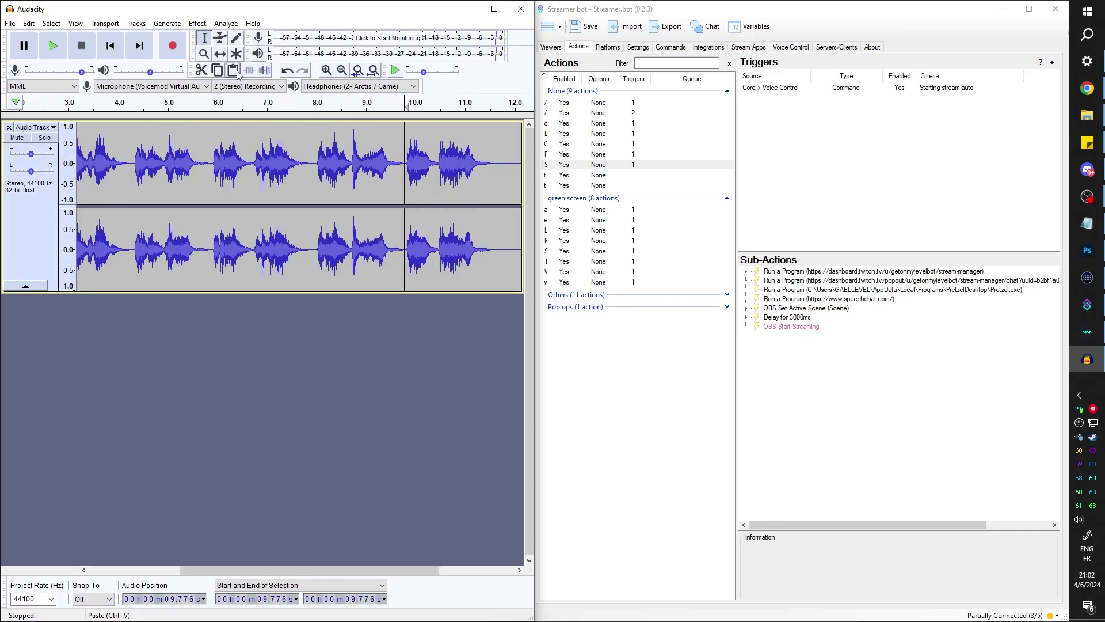
Set the Delay sub-action before OBS Start Streaming to 11000 milliseconds
left_click(807, 318)
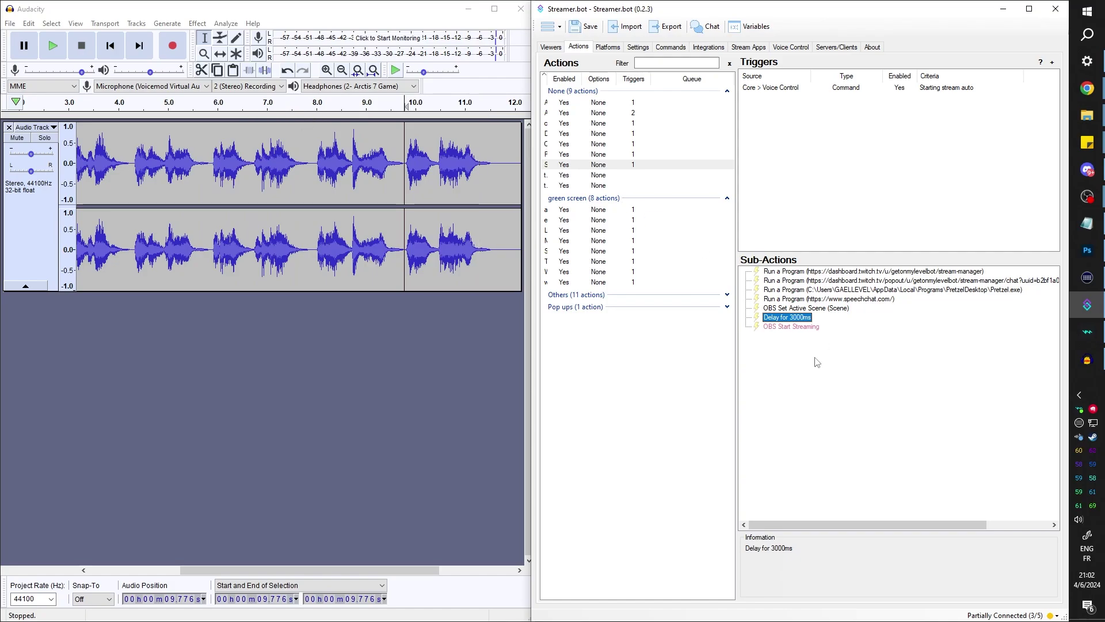
double_click(793, 321)
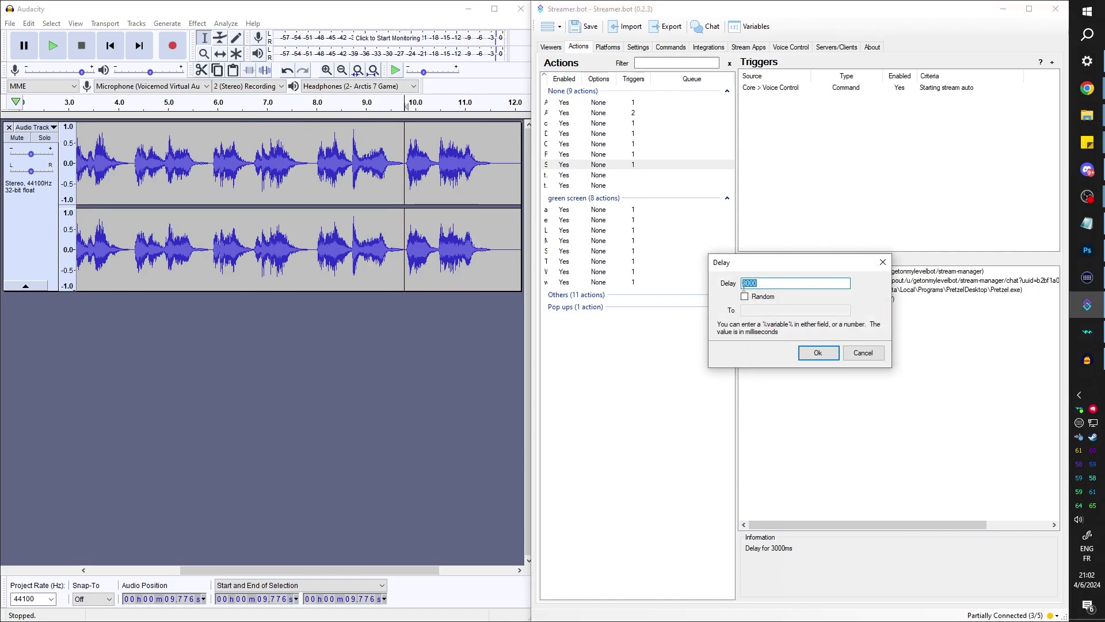
type("11000")
key("Return")
Export the voice recording as a WAV file named "Starting auto" in the Voice folder
left_click(10, 25)
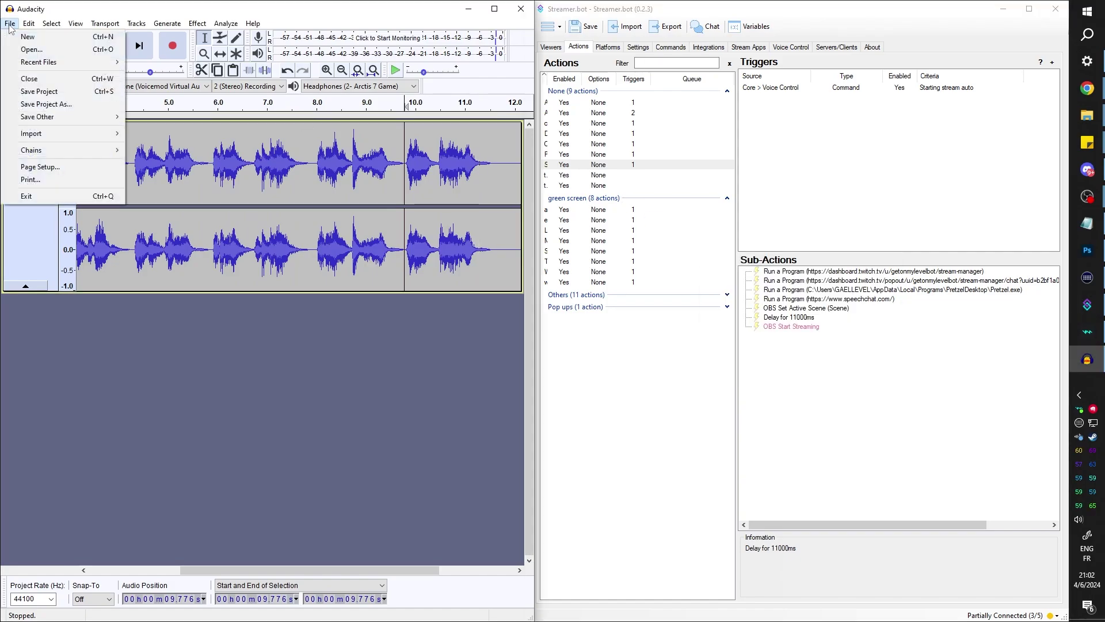
mouse_move(74, 119)
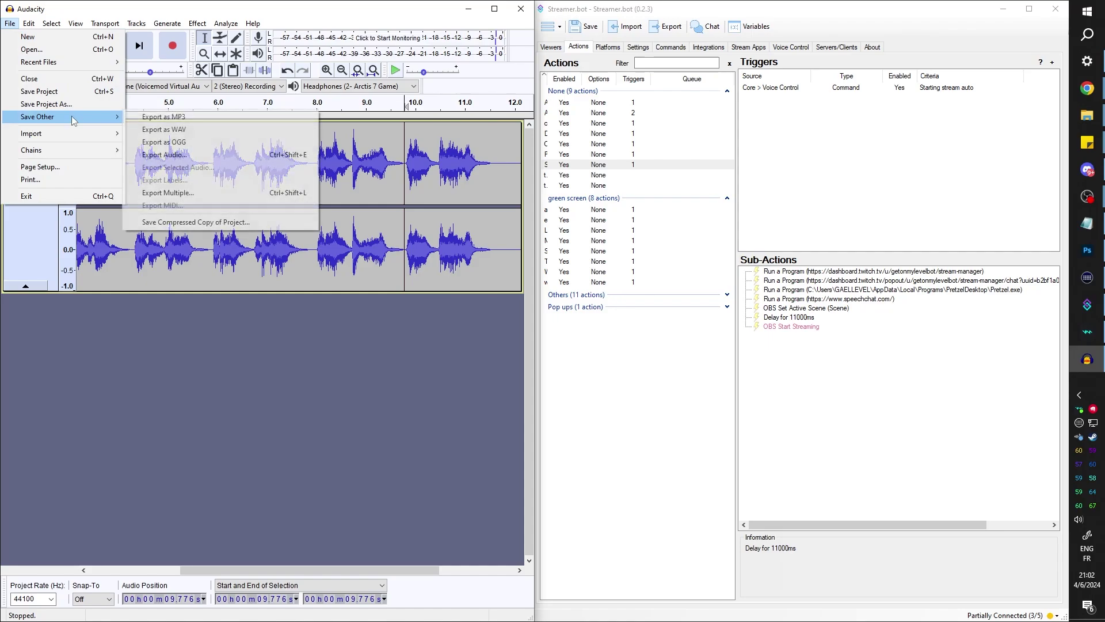
left_click(193, 134)
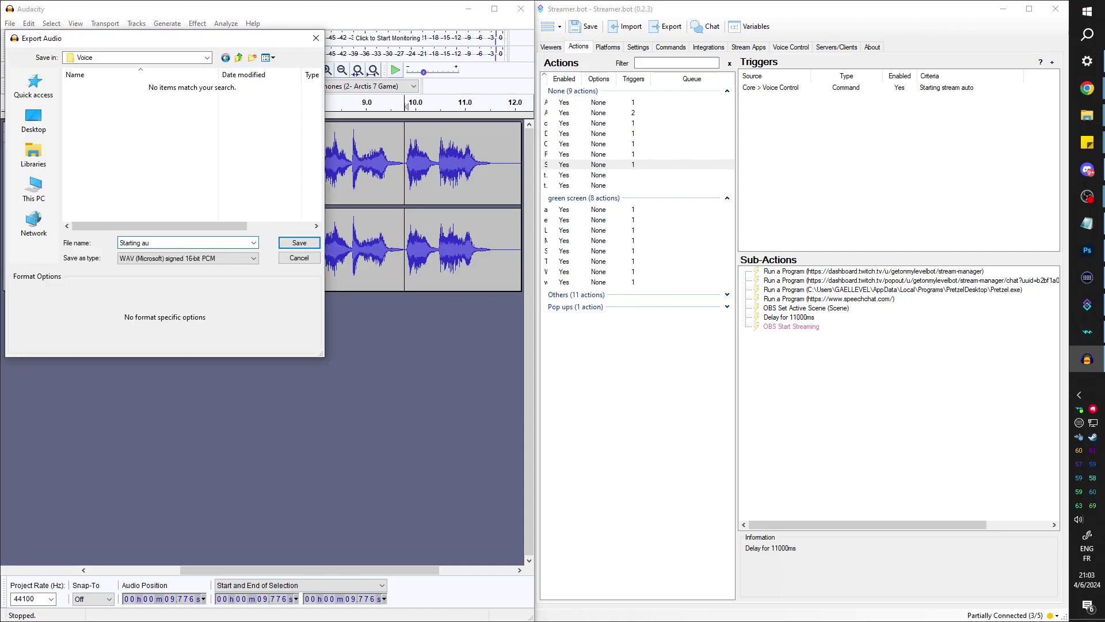
type("Starting auto")
key("Return")
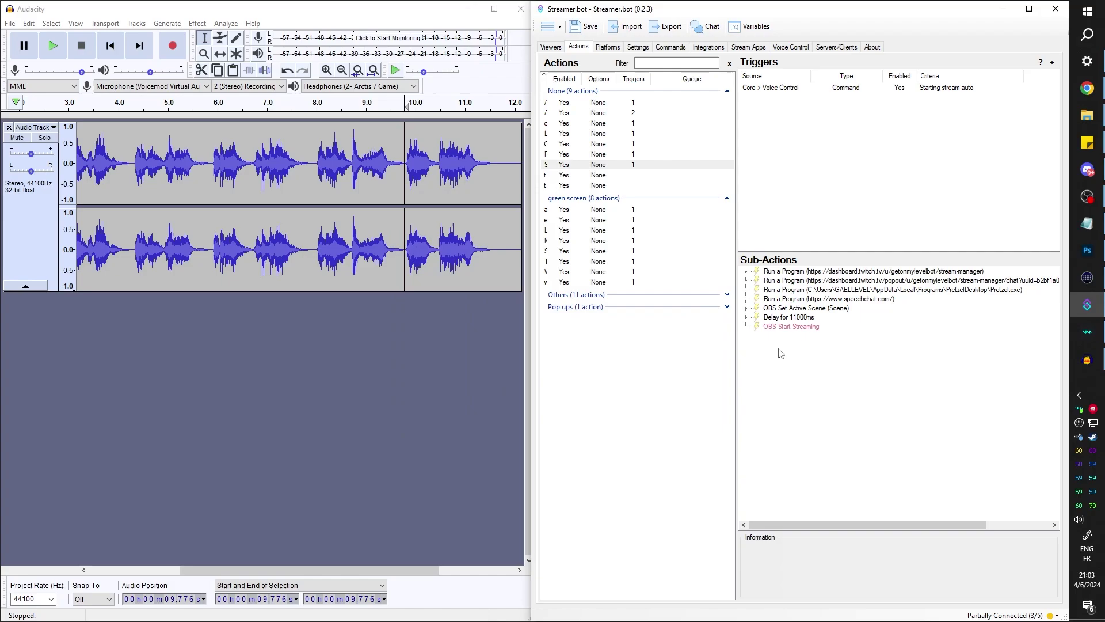
Add a Play Sound sub-action using Starting auto.wav at 63% volume, with Finish playing before continuing disabled
double_click(830, 13)
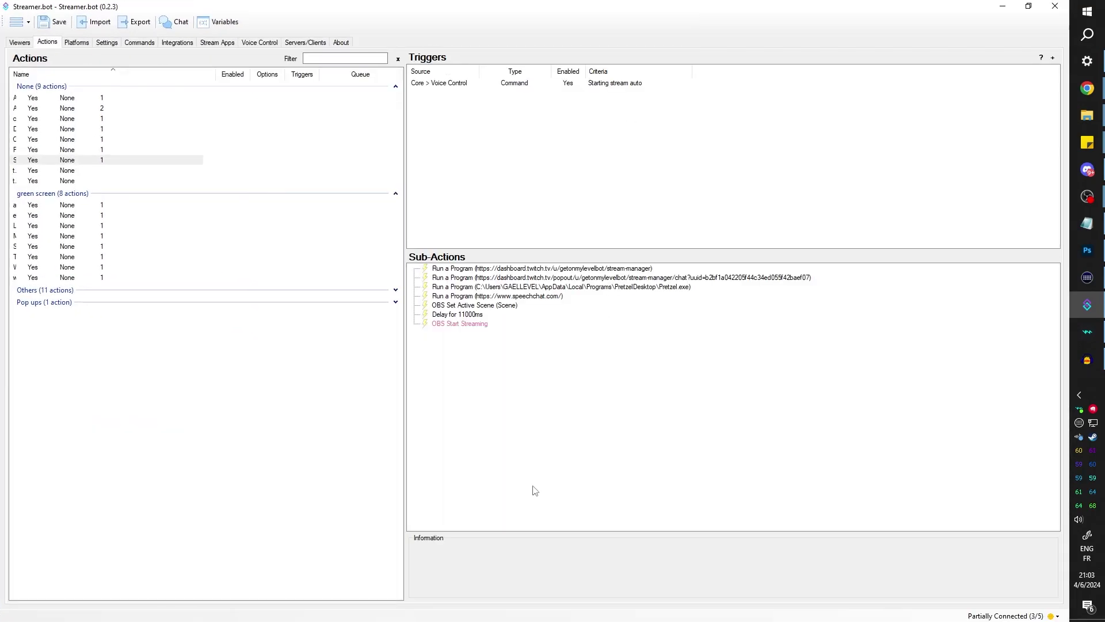
right_click(507, 351)
mouse_move(569, 392)
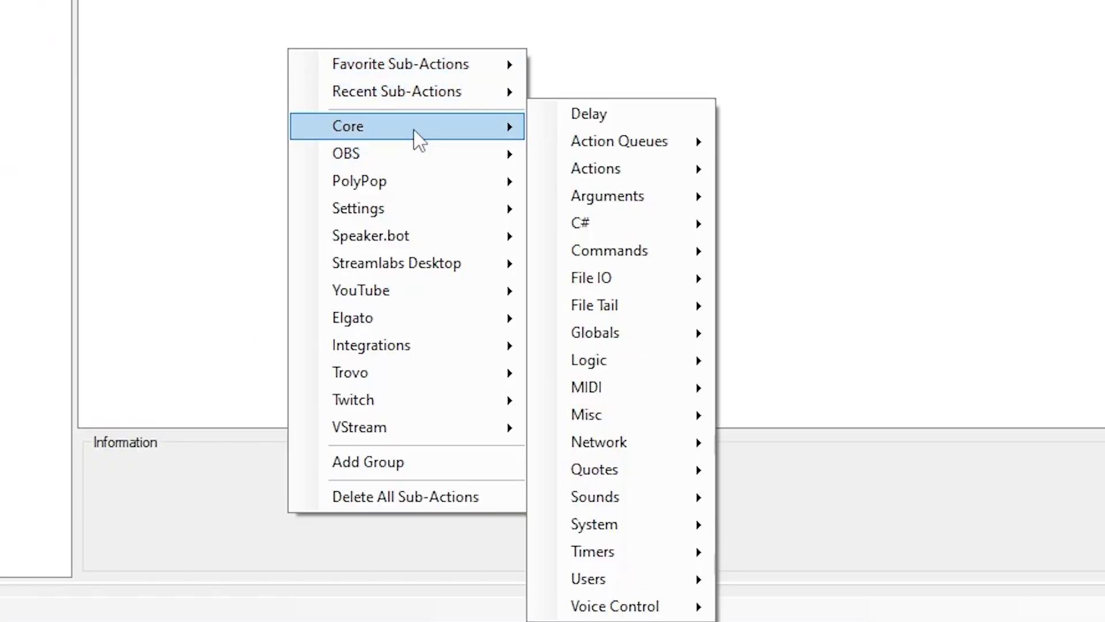
mouse_move(646, 503)
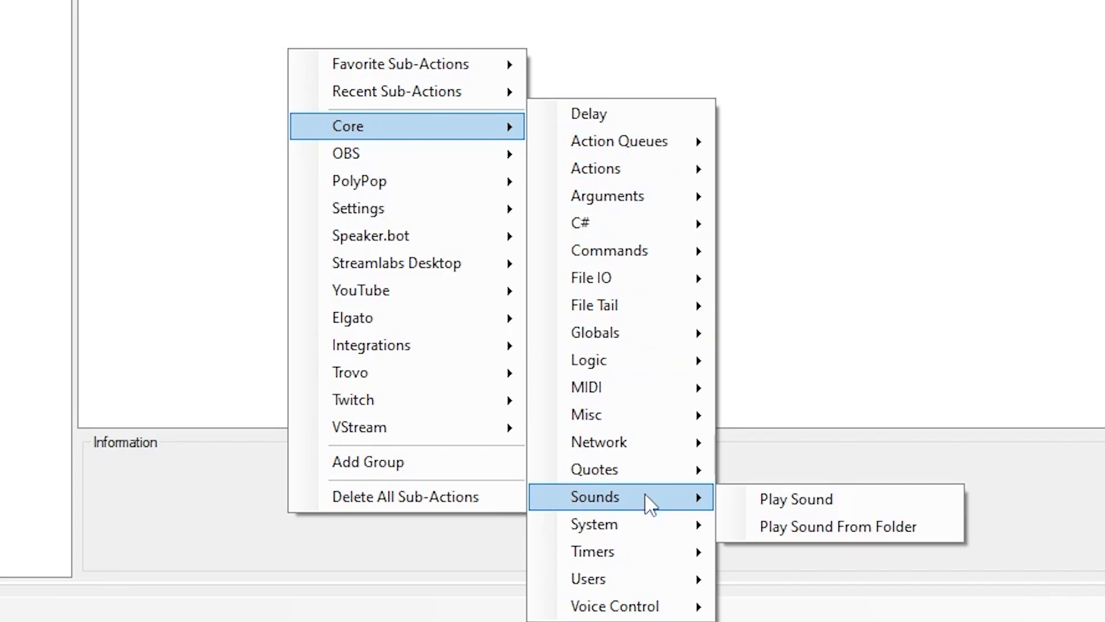
left_click(786, 501)
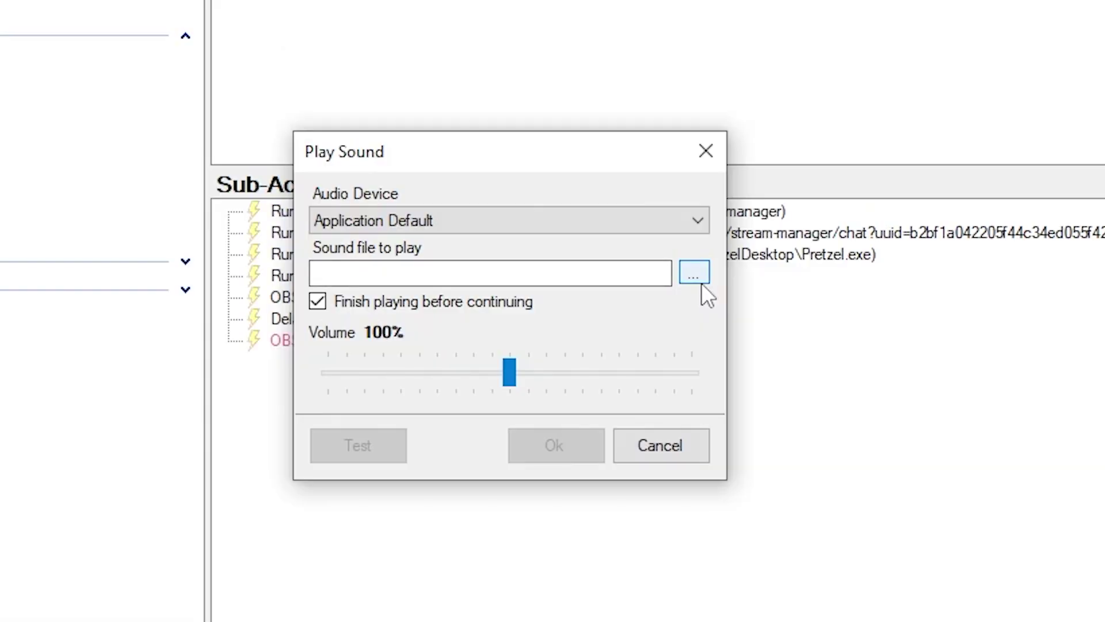
left_click(699, 278)
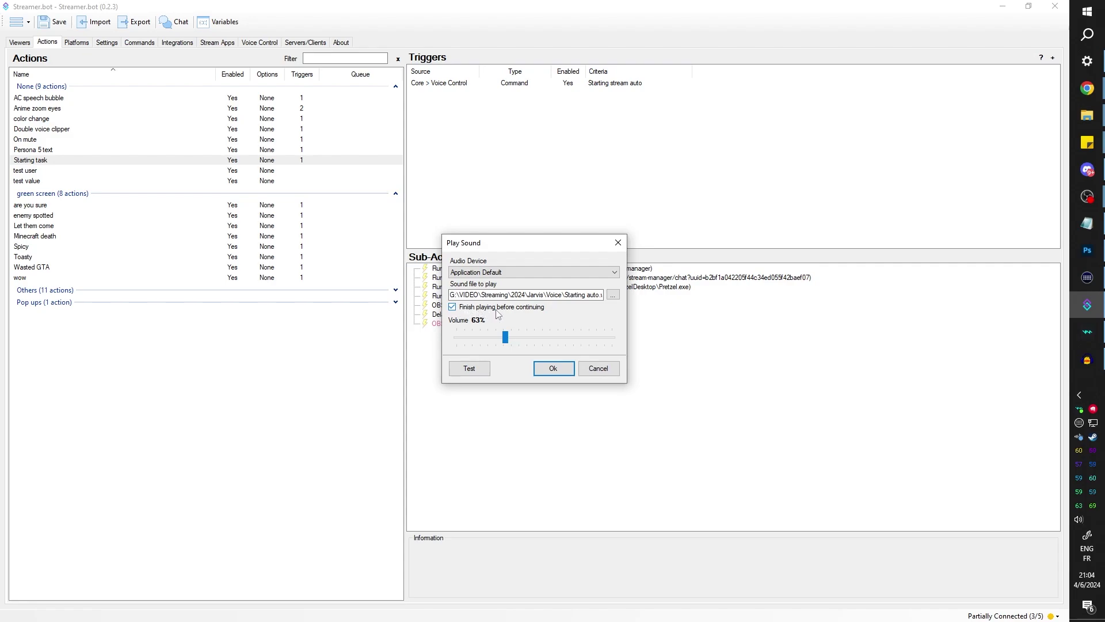
left_click_drag(505, 243, 608, 145)
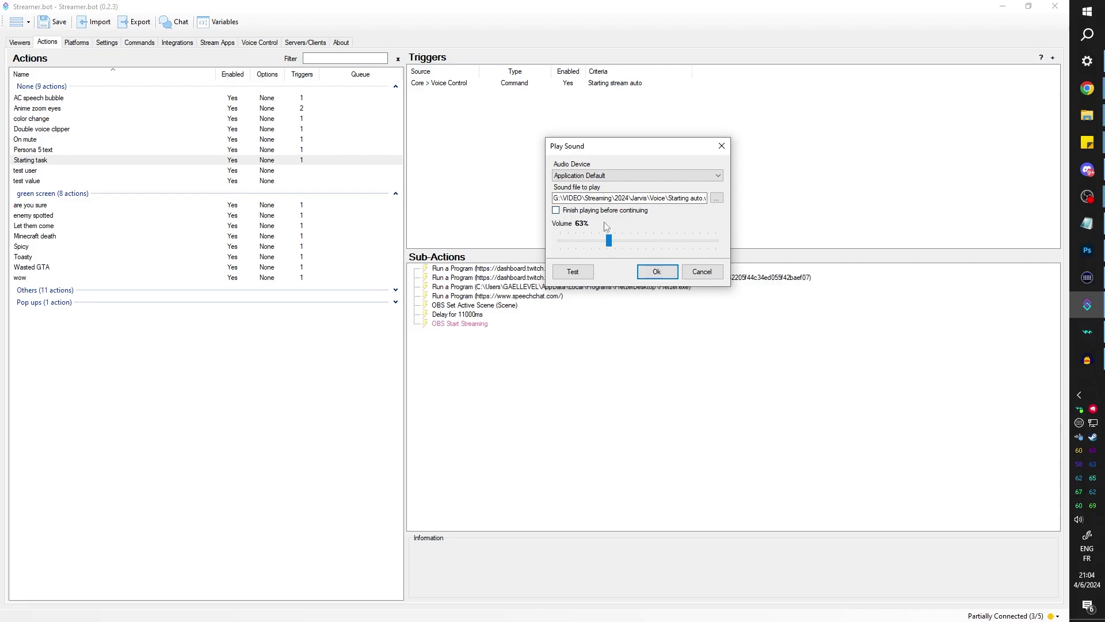
left_click(656, 272)
Move the Play Sound sub-action to the start of the Starting task's sub-actions, before the Run a Program entries
left_click_drag(453, 334, 460, 272)
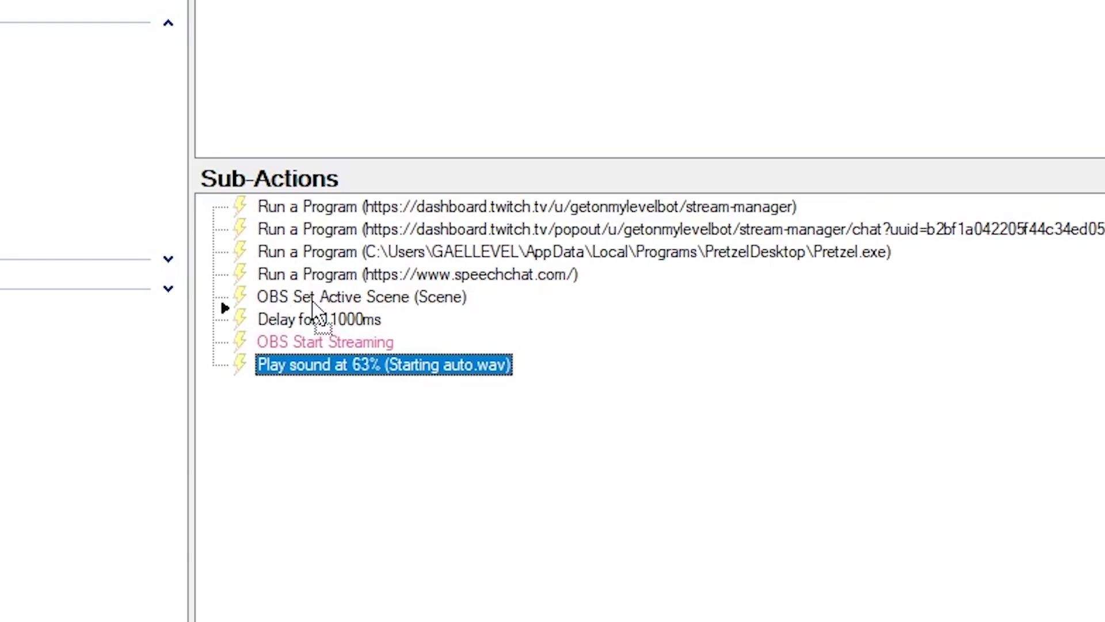
left_click_drag(323, 209, 322, 206)
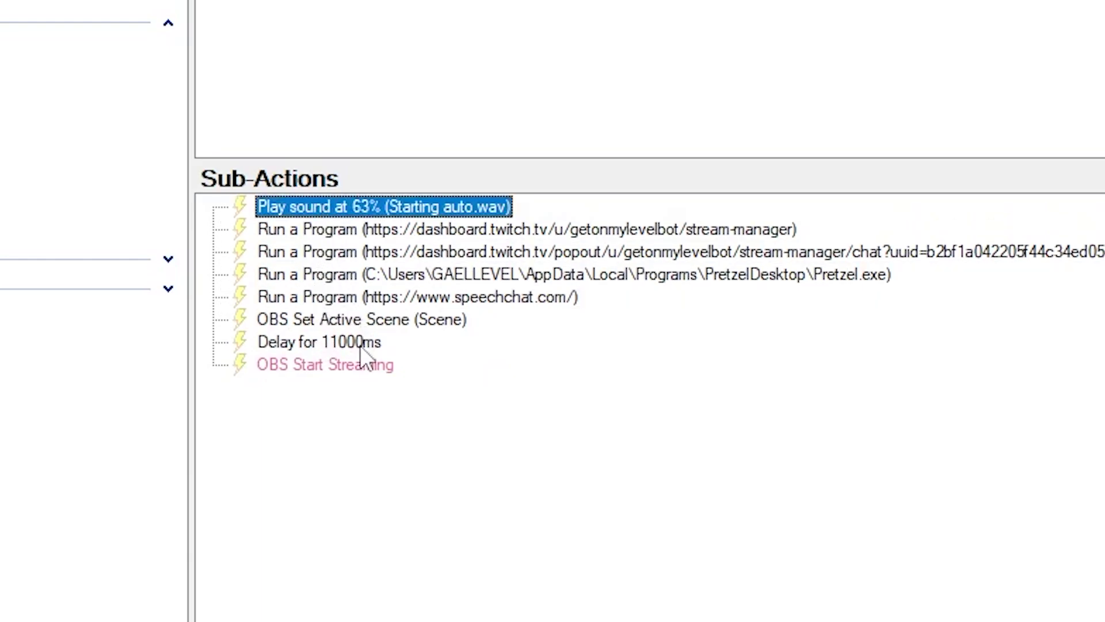
left_click(303, 426)
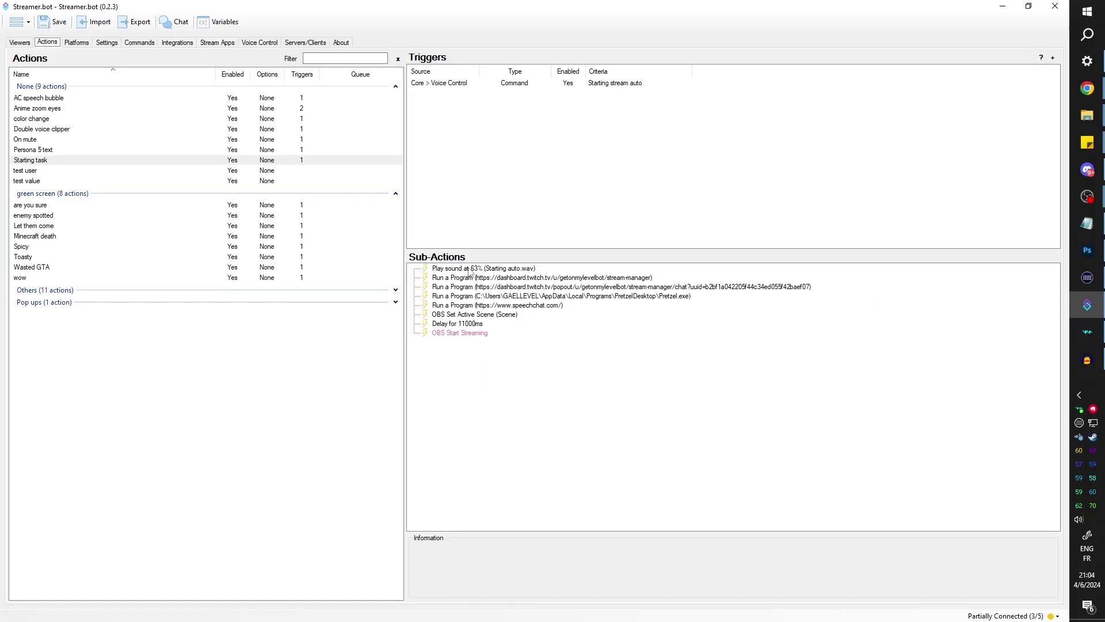
Enable the OBS Start Streaming sub-action in the Starting task
right_click(462, 339)
left_click(513, 577)
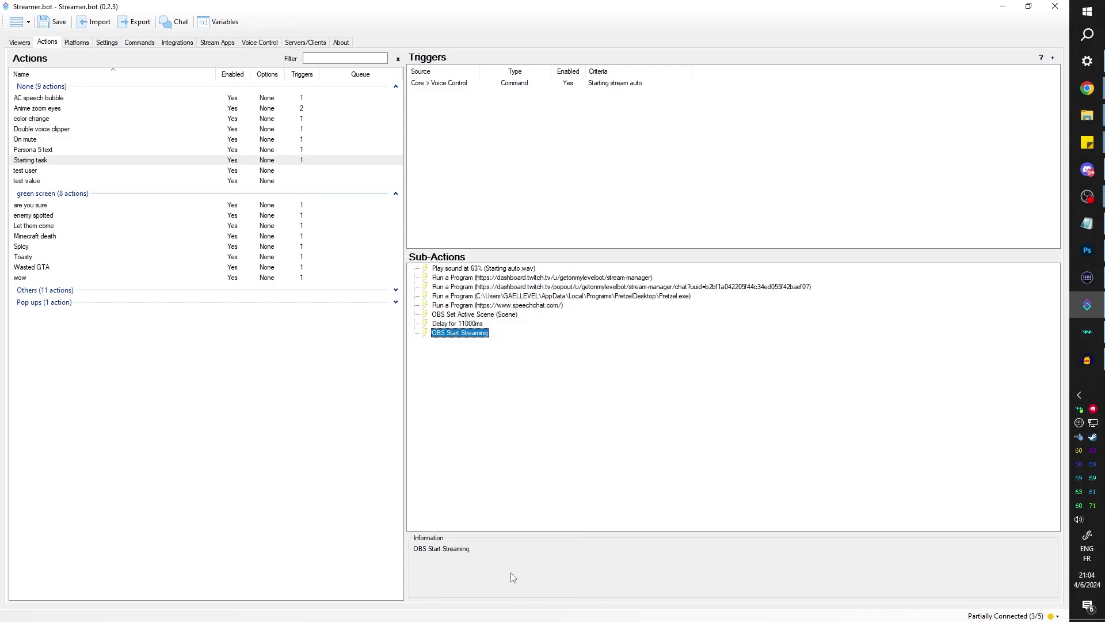
left_click(477, 396)
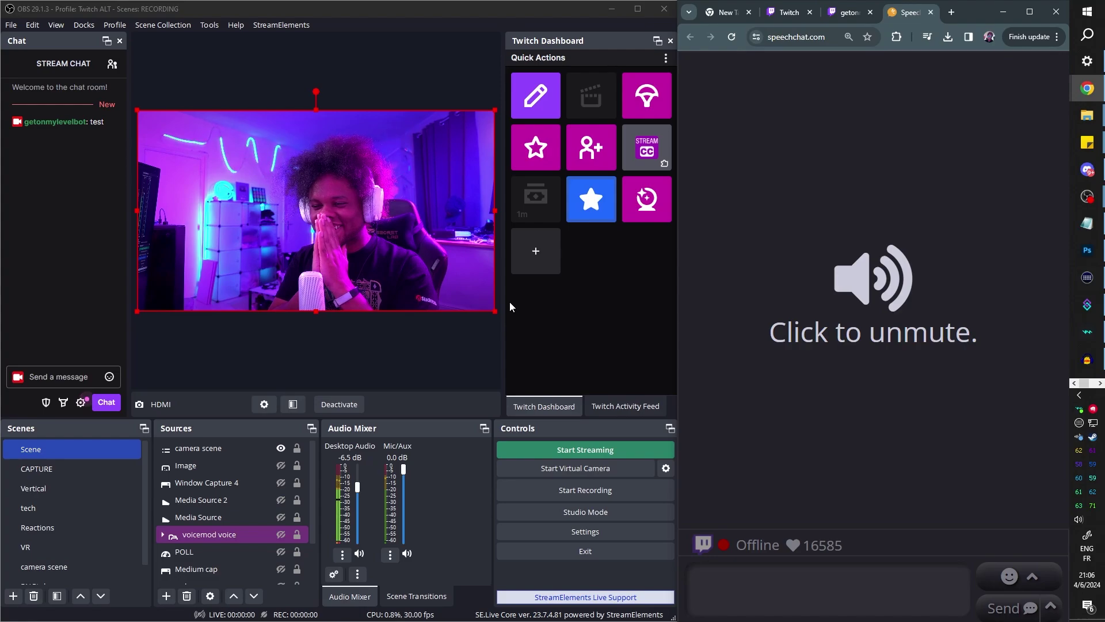
Stop the automatically started test stream in OBS and unmute the Speechchat page
key("F9")
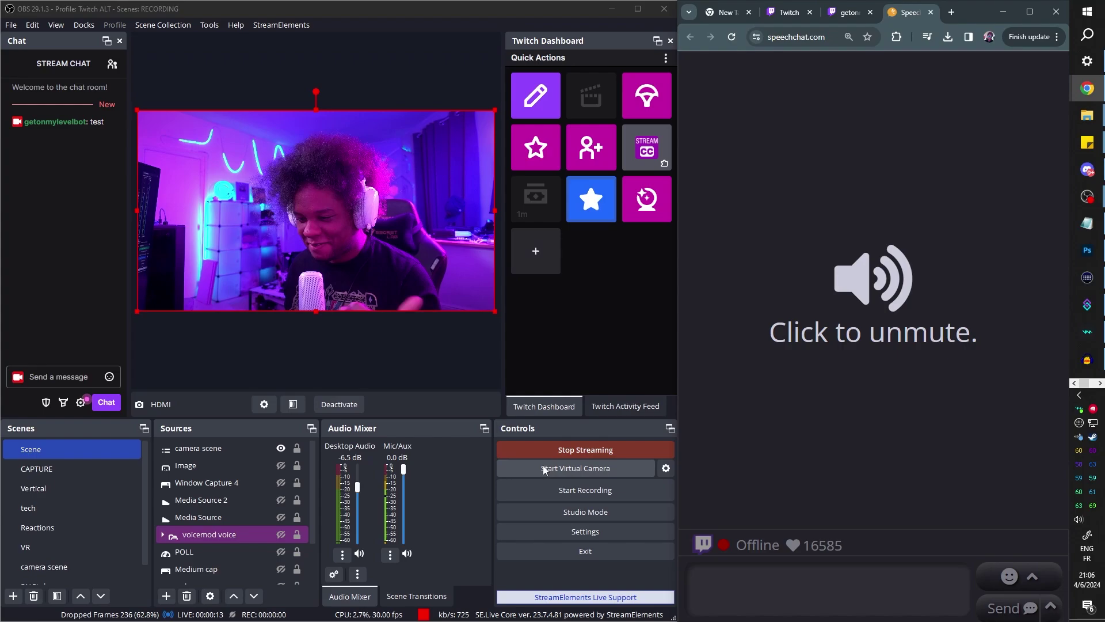
left_click(552, 449)
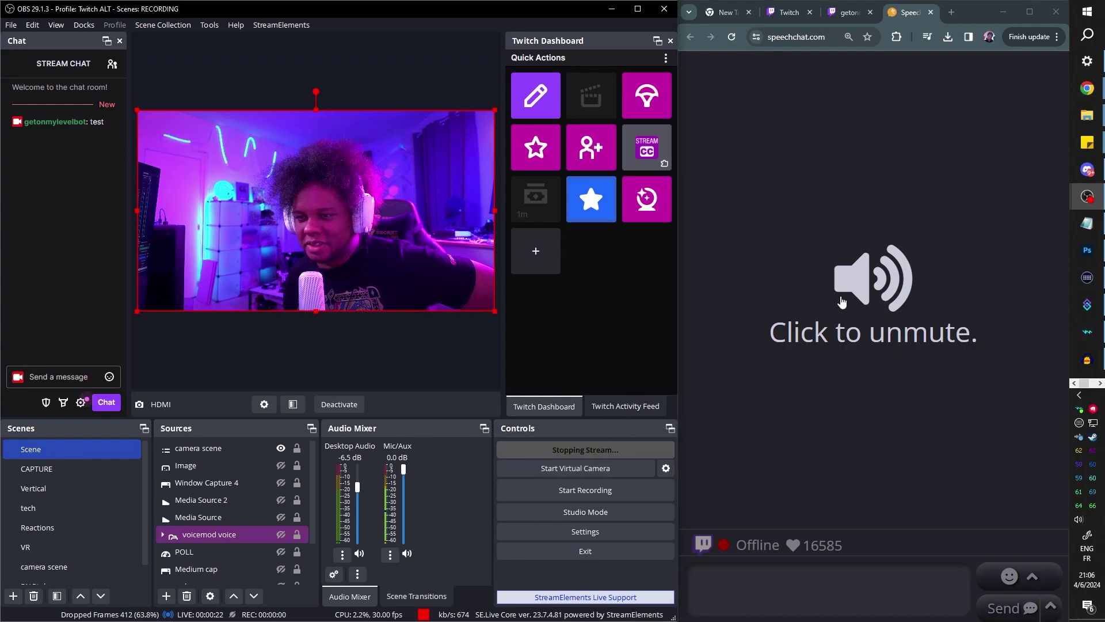
left_click(859, 284)
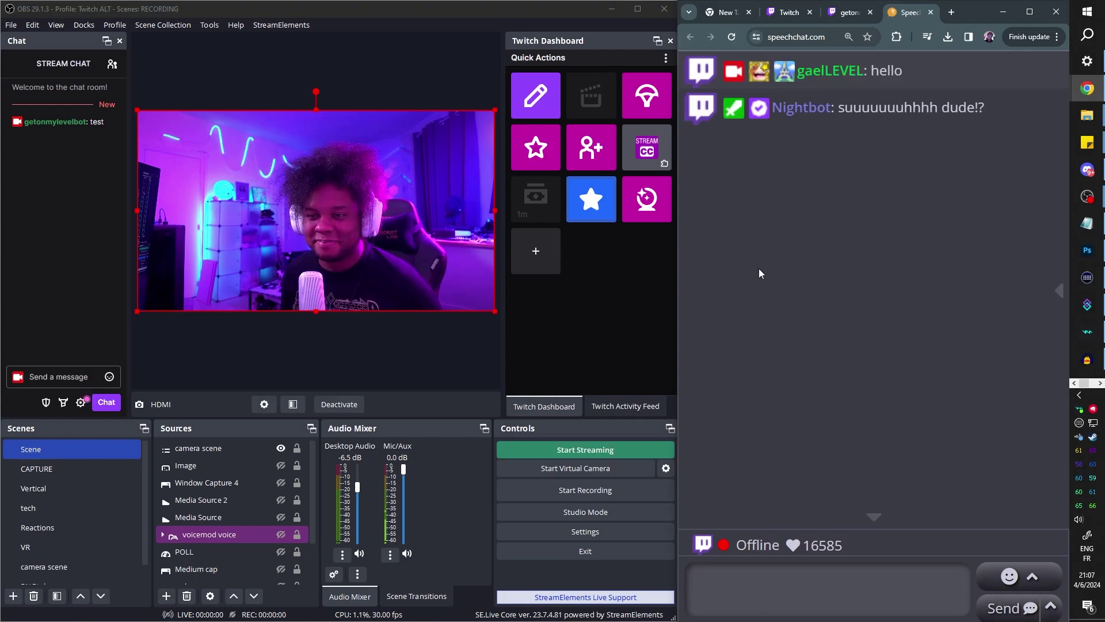
Switch back to Streamer.bot and examine the Double Clipper entry among the voice control commands
double_click(391, 12)
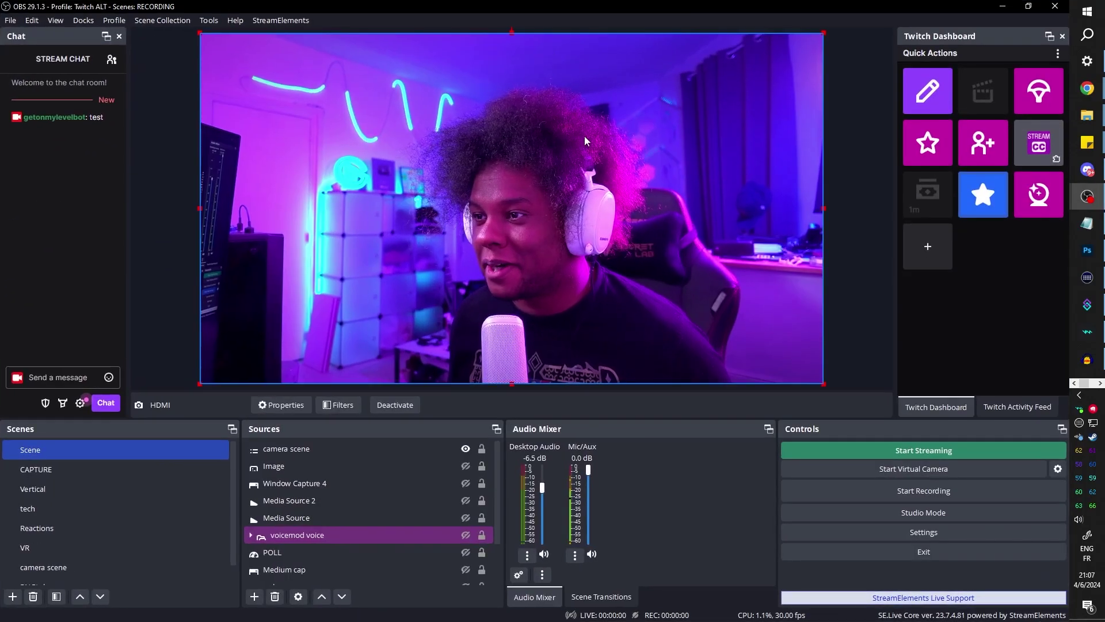
left_click(1088, 304)
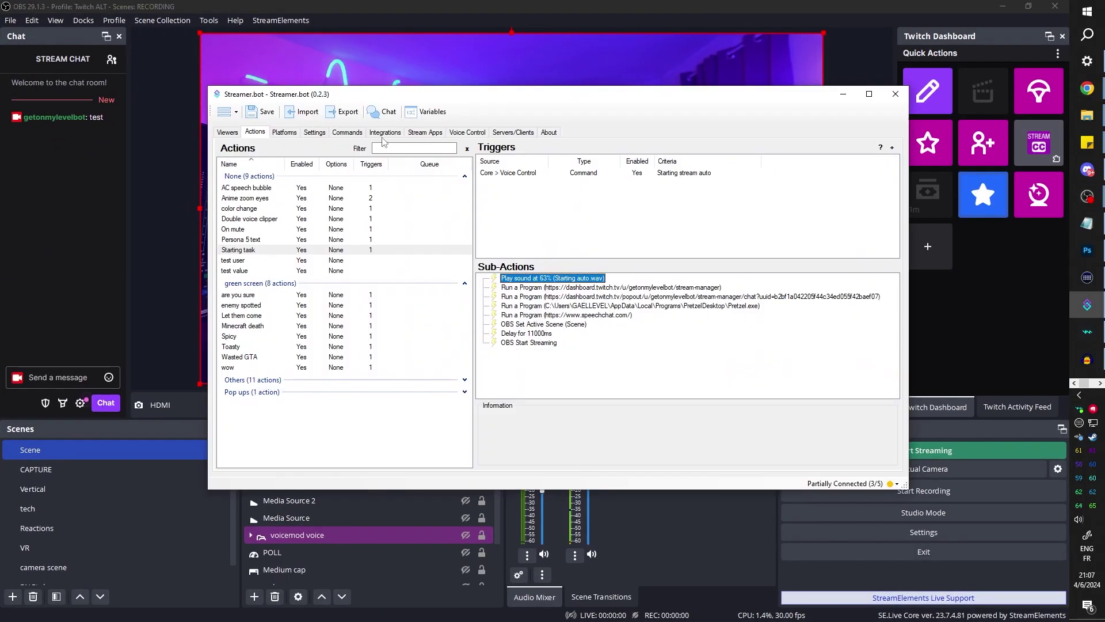
left_click(501, 133)
left_click(467, 132)
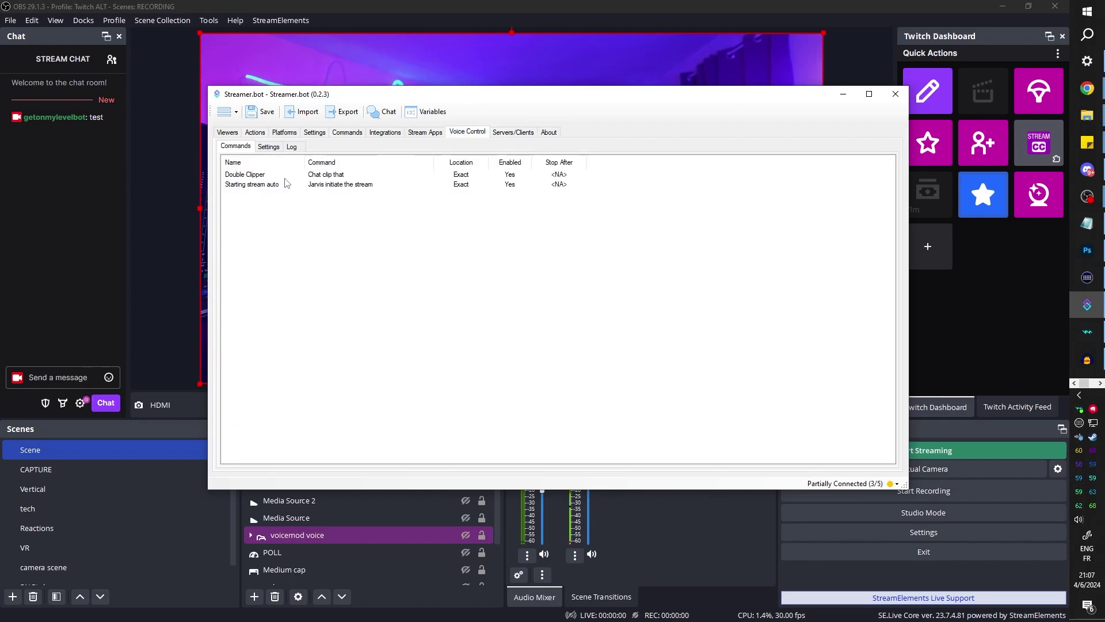
left_click(274, 176)
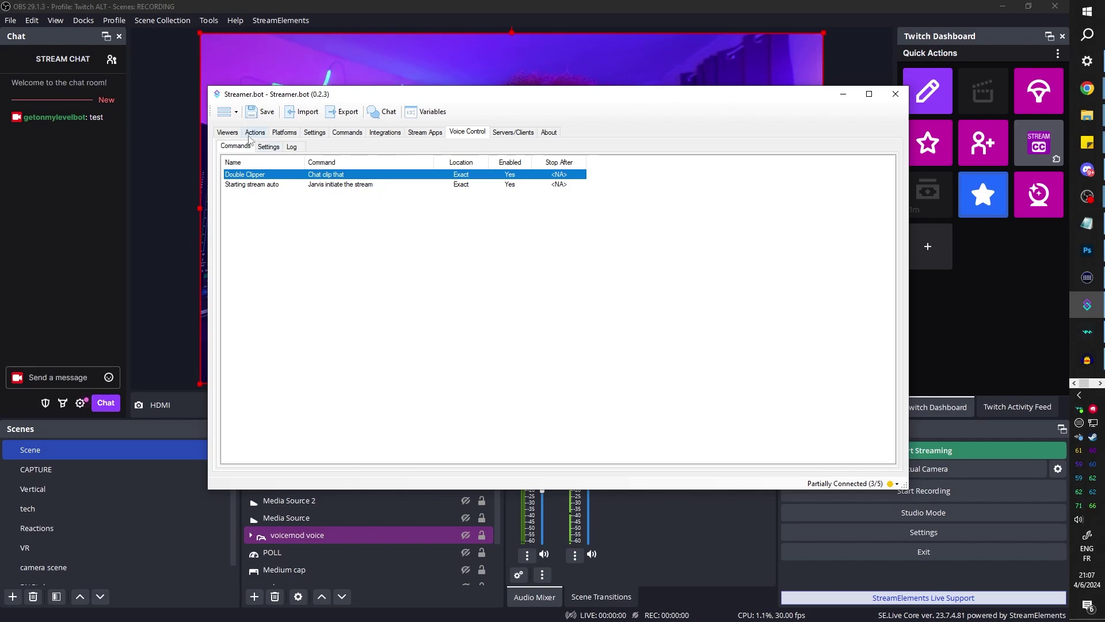
Switch to Audacity, record a short voice response for the clip command and play it back
left_click(1092, 367)
left_click(170, 48)
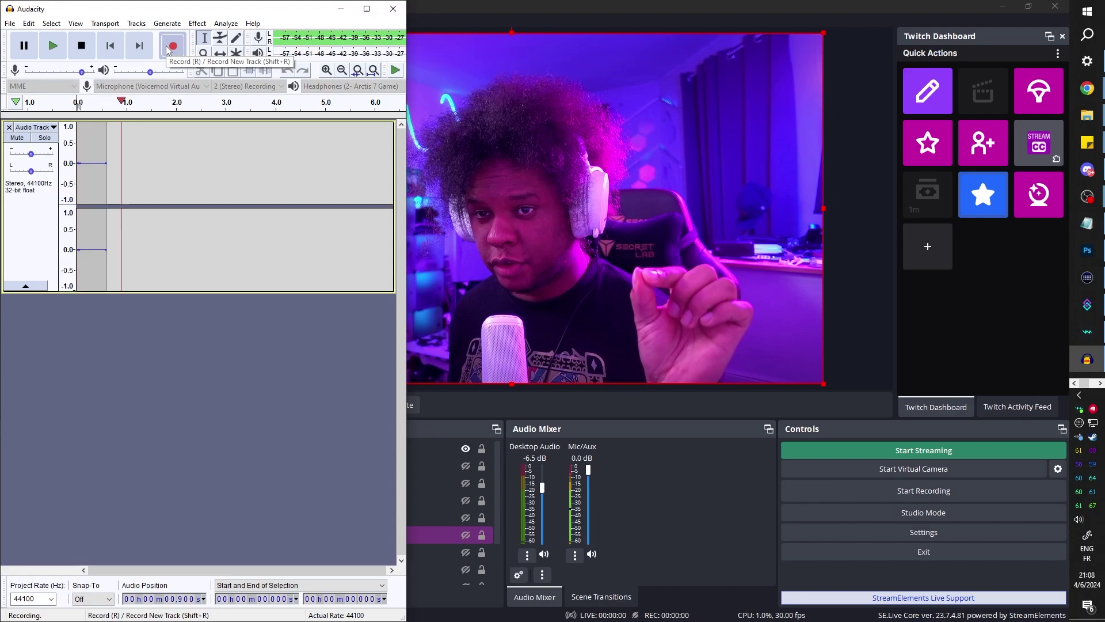
left_click(81, 46)
left_click(58, 55)
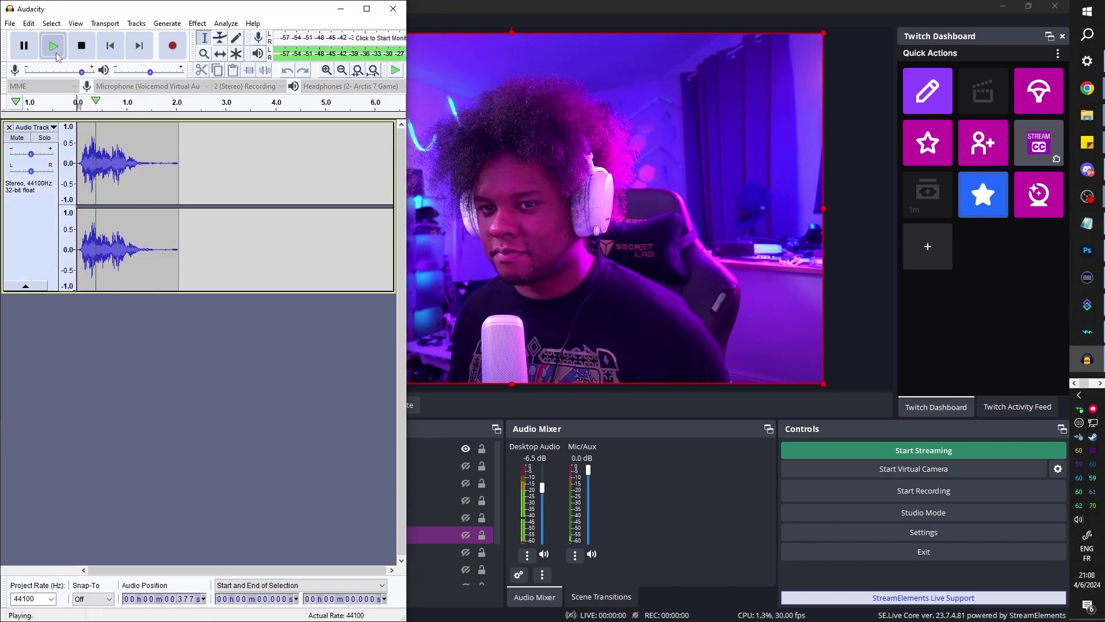
Export the short clip response as a WAV file
left_click(10, 23)
mouse_move(38, 118)
left_click(195, 134)
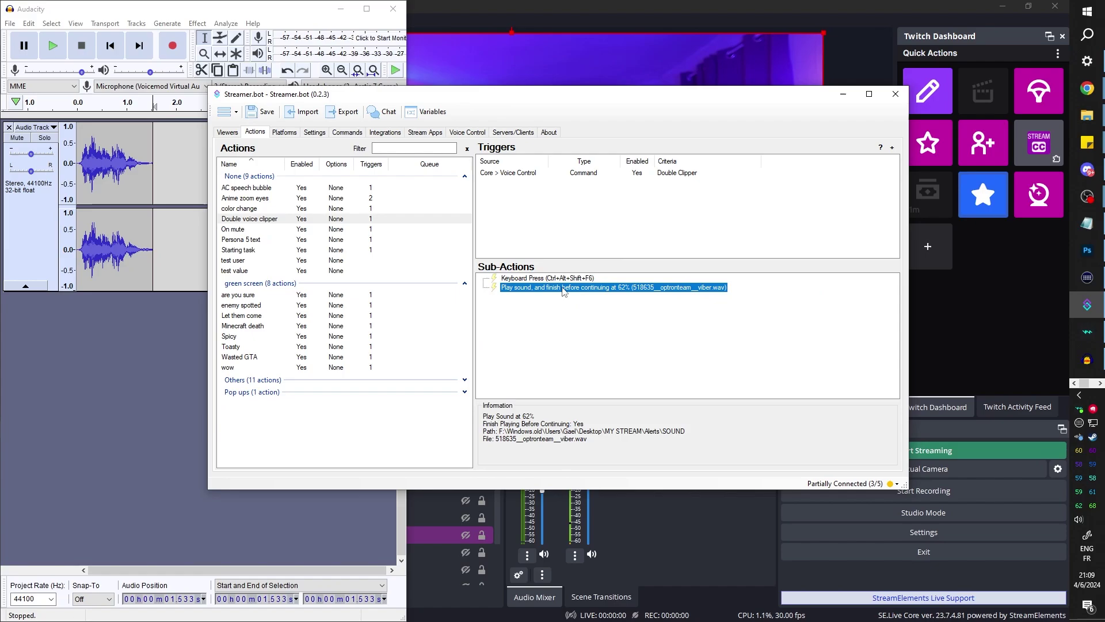
Replace the sound file of the Double voice clipper action's Play Sound sub-action with the newly exported recording
double_click(553, 286)
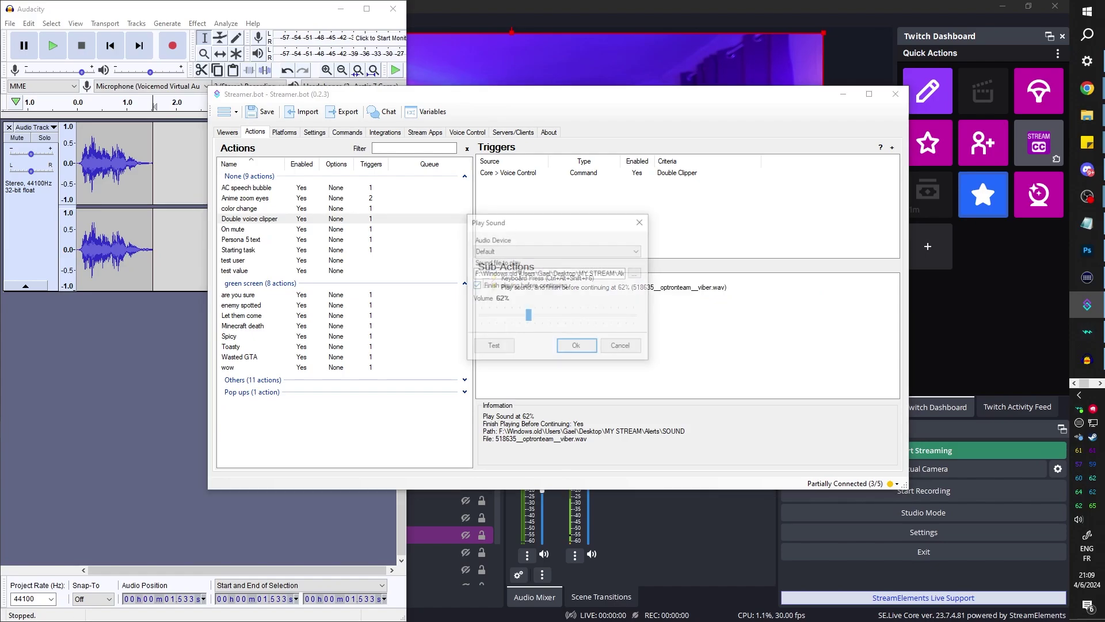
left_click(636, 273)
double_click(602, 318)
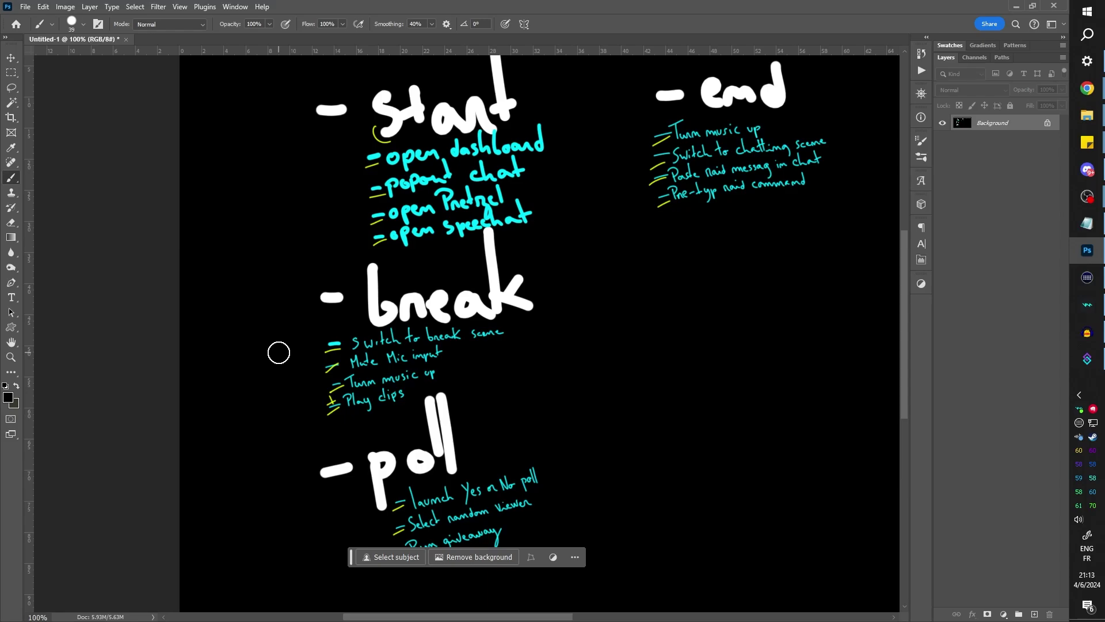
scroll(279, 352, "up", 2)
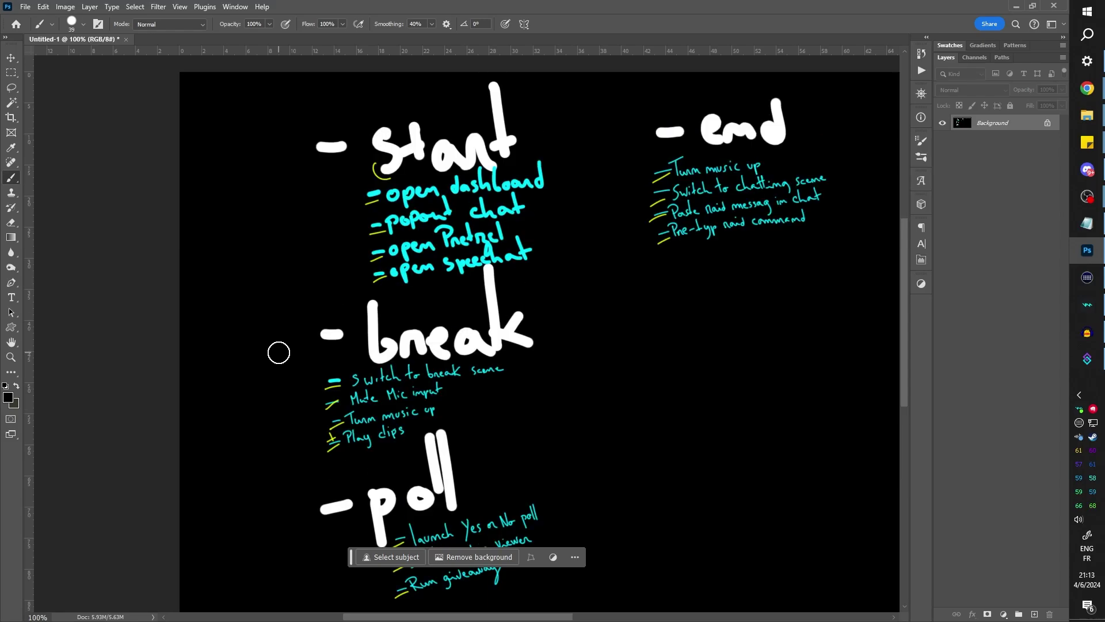